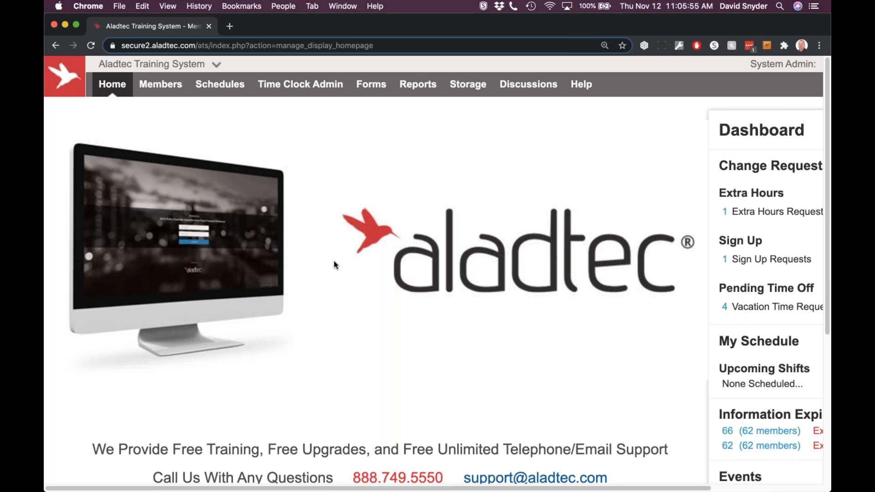
Examine the homepage dashboard's change requests, upcoming schedule and information expiration sections.
mouse_move(777, 465)
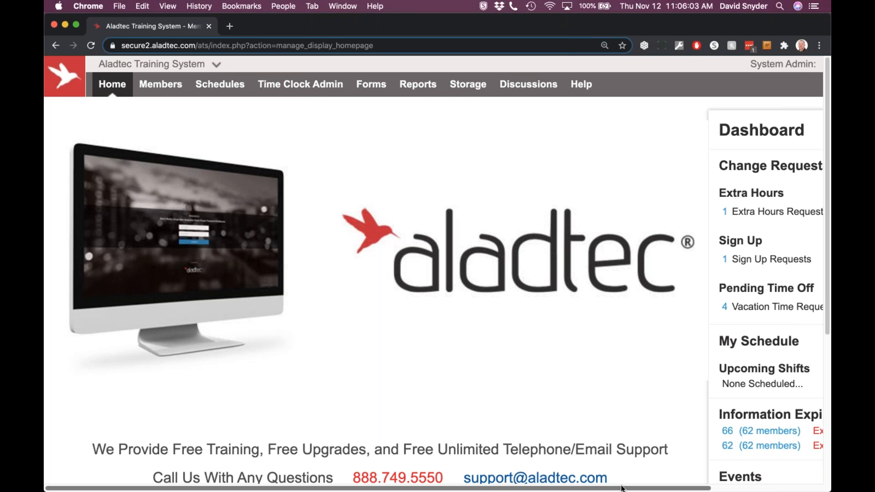
drag(622, 488, 732, 488)
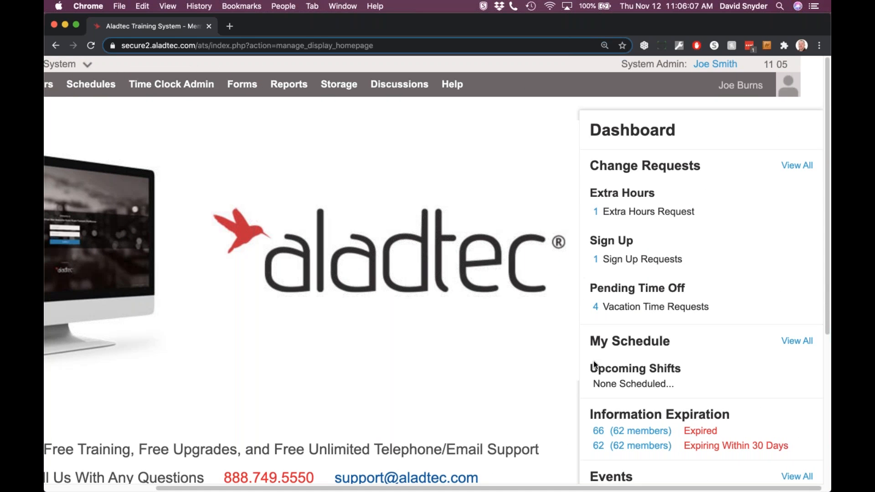
drag(559, 488, 367, 487)
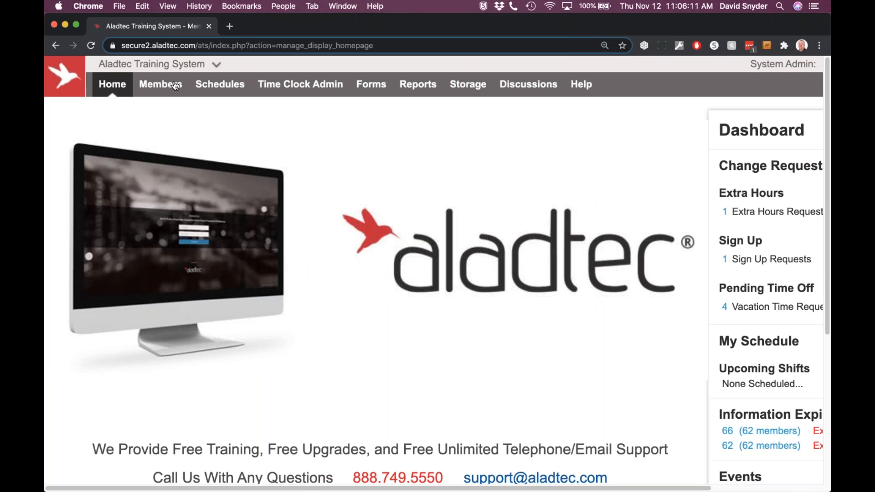
Open the first listed member's record for editing from the Member Database.
click(217, 64)
mouse_move(164, 84)
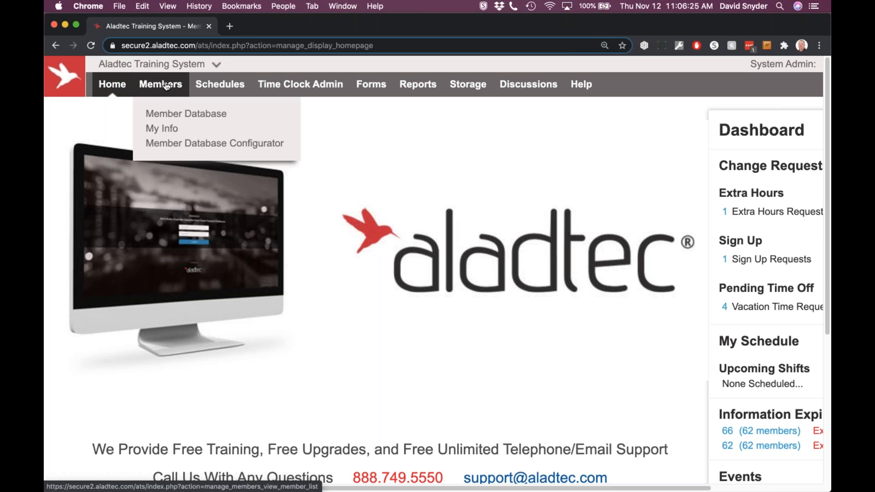
click(182, 117)
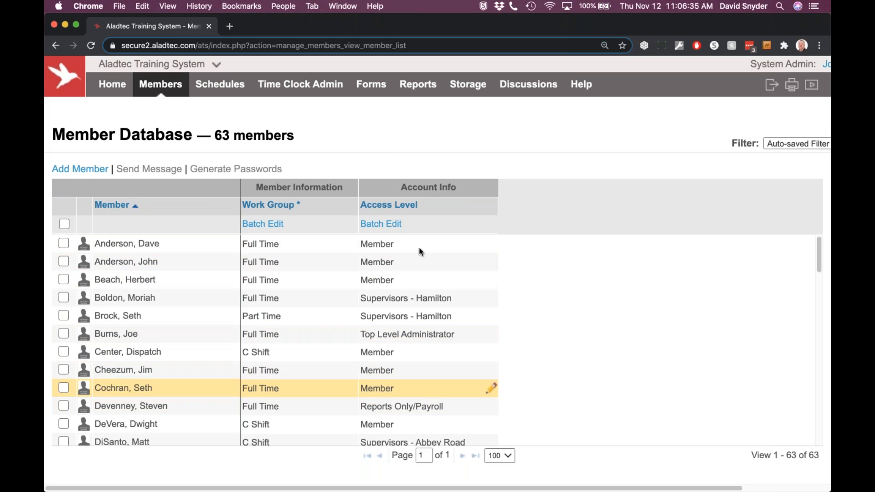
click(168, 246)
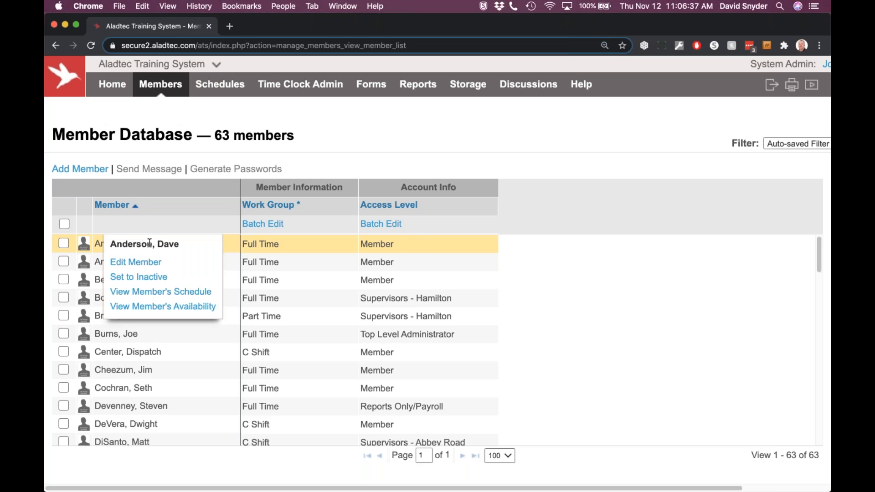
click(145, 262)
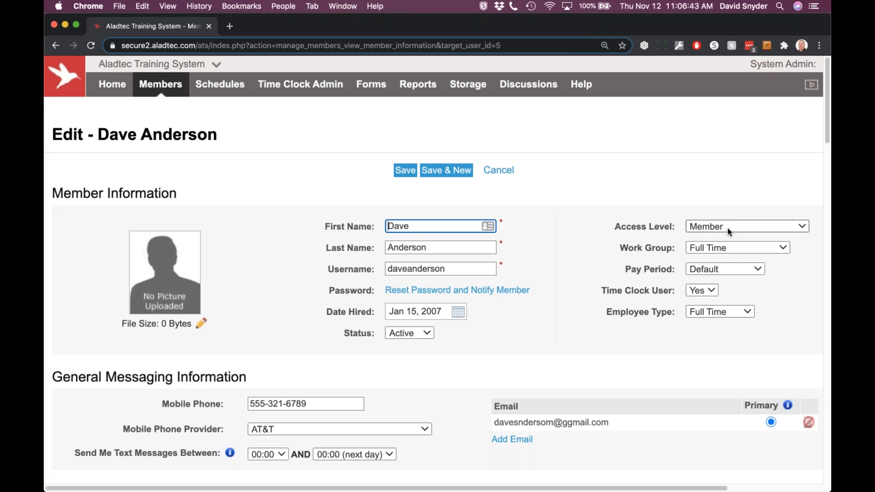
Review the available Access Level and Work Group options in the member's record, keeping the current selections.
click(742, 227)
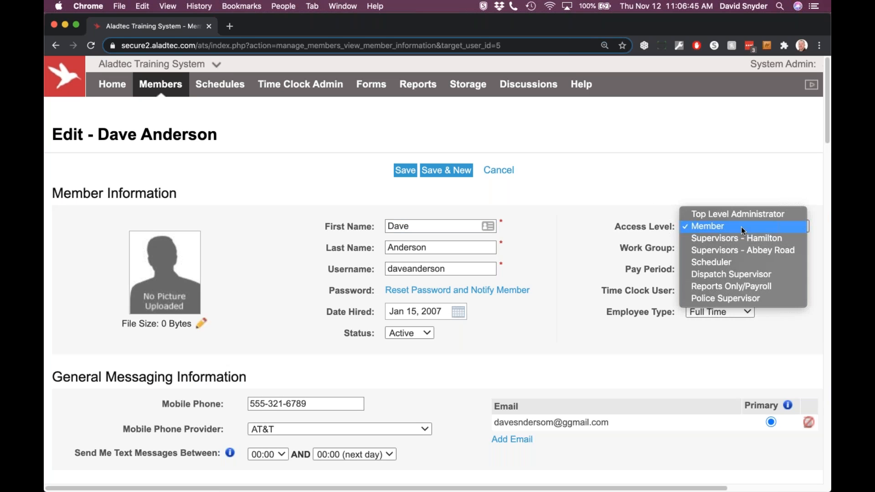
click(741, 226)
click(758, 250)
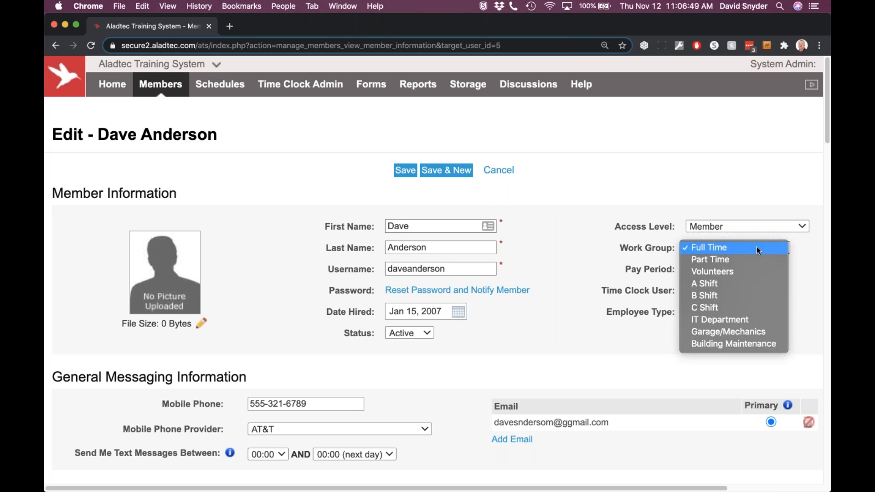
click(759, 250)
Leave the member's record without saving and open the Access Levels page in the system Setup.
click(160, 65)
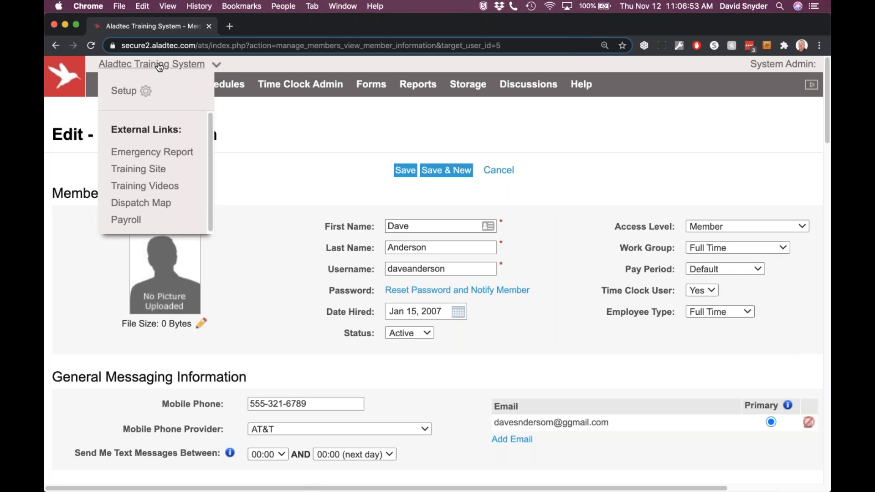
click(122, 95)
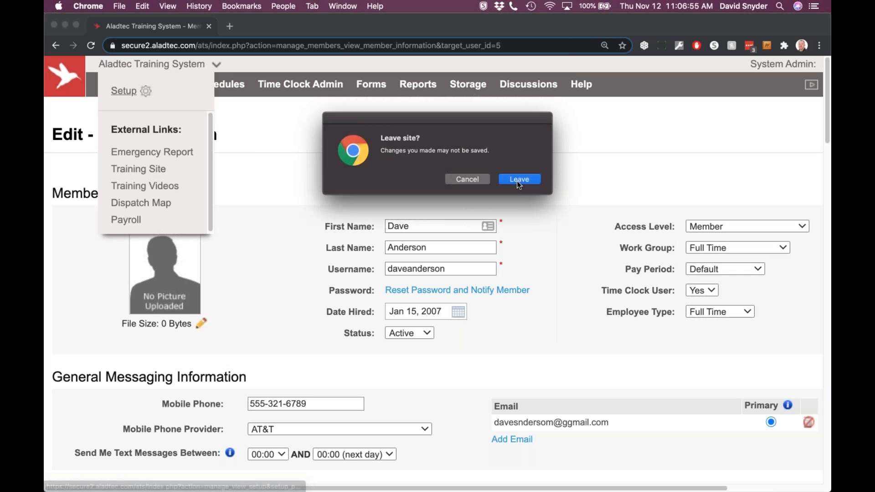
click(517, 182)
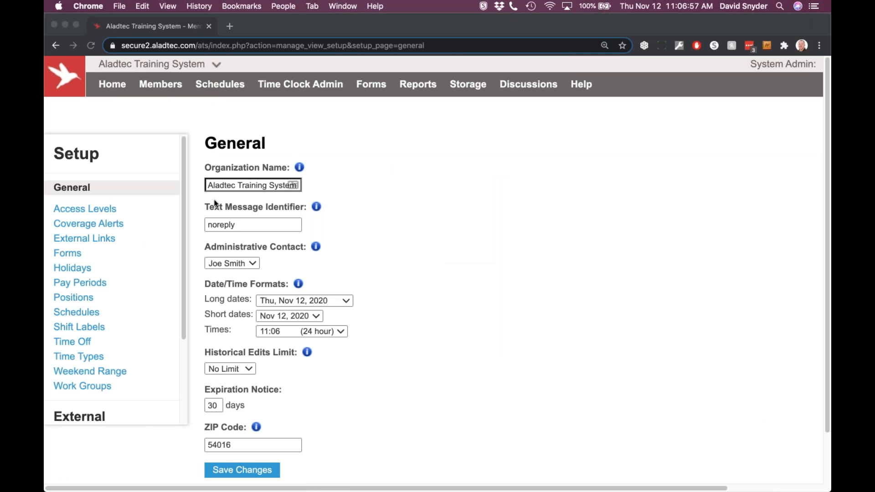
click(77, 210)
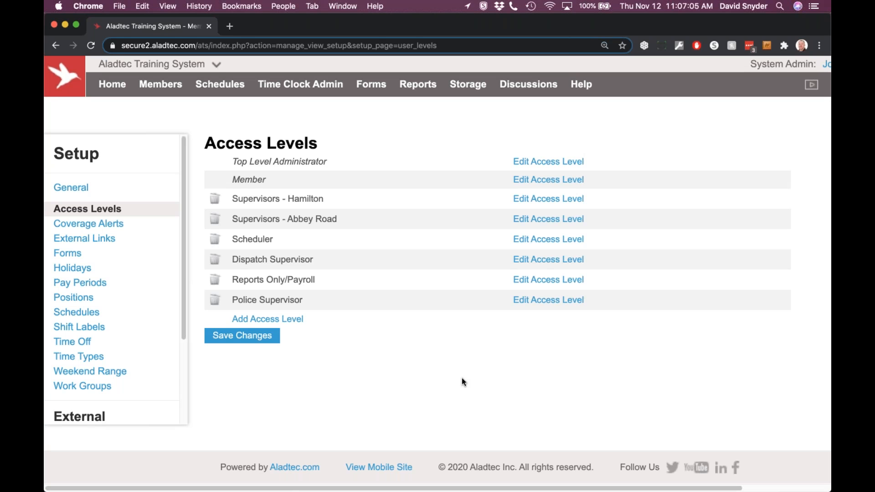
Review the list of access levels, highlighting Top Level Administrator, Member and then the whole list.
triple_click(330, 161)
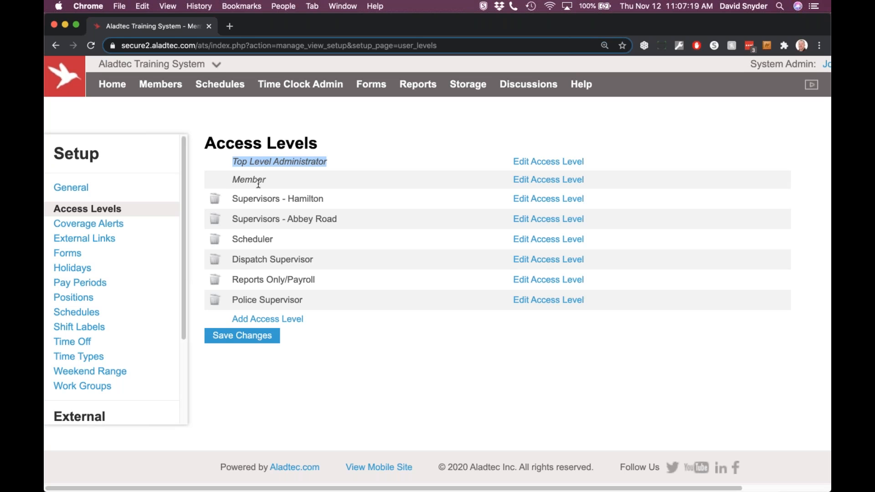
drag(267, 179, 226, 178)
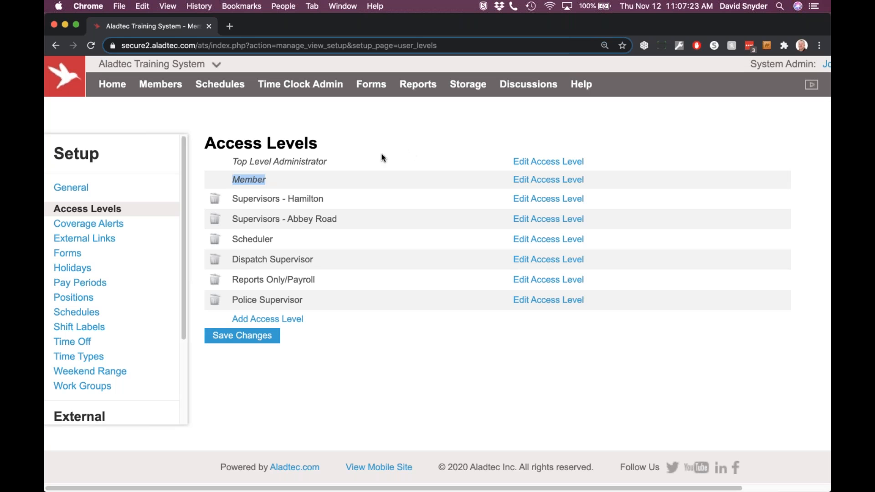
click(369, 157)
drag(667, 124, 820, 12)
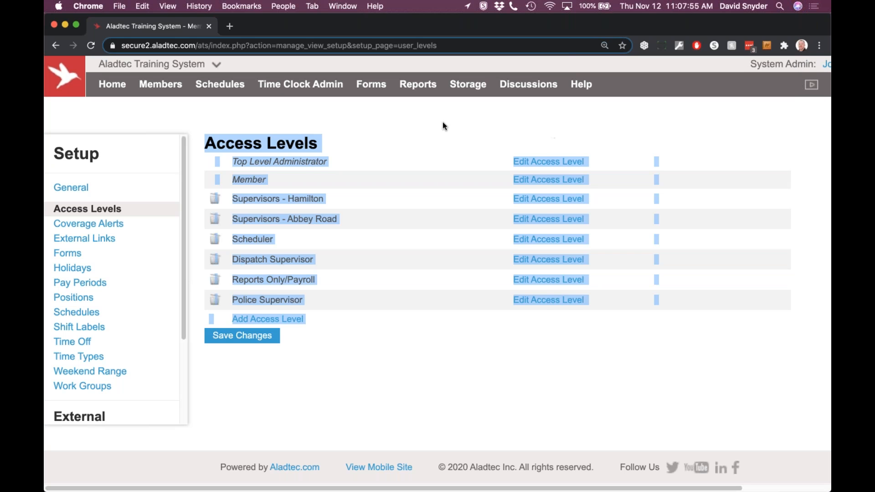
click(346, 352)
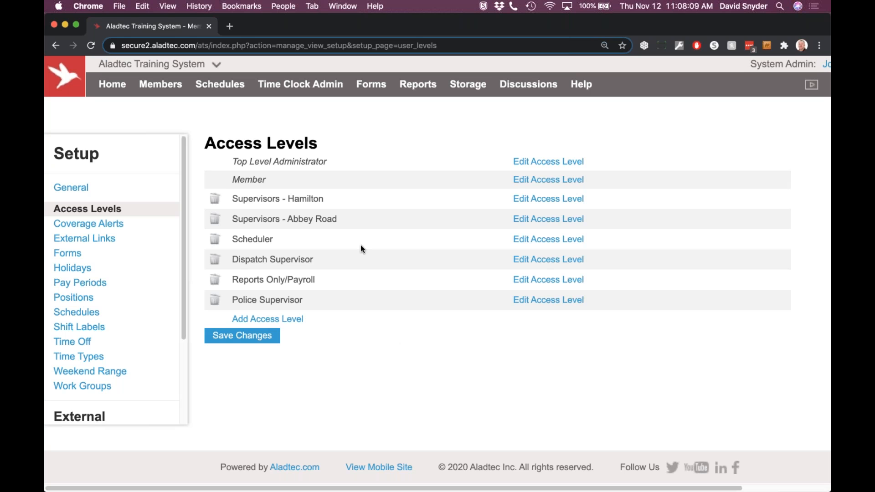
Review the automatic log-out time options of the Top Level Administrator access level, then collapse its settings.
click(551, 166)
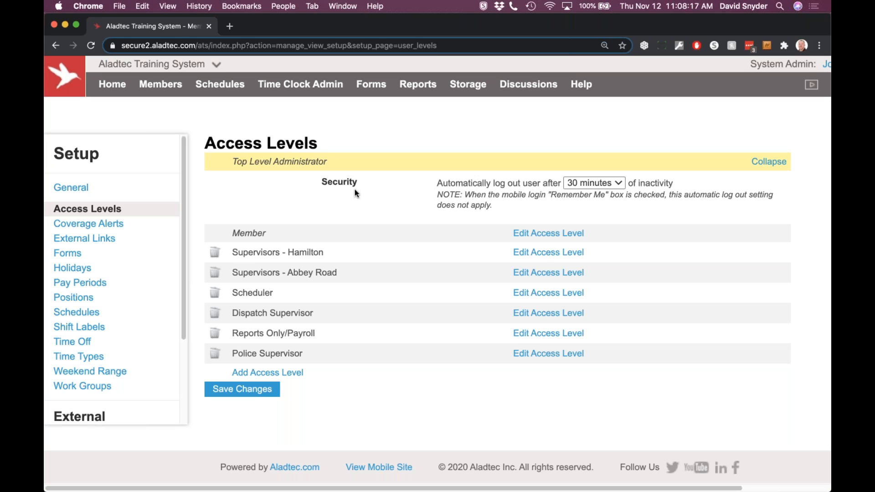
click(613, 185)
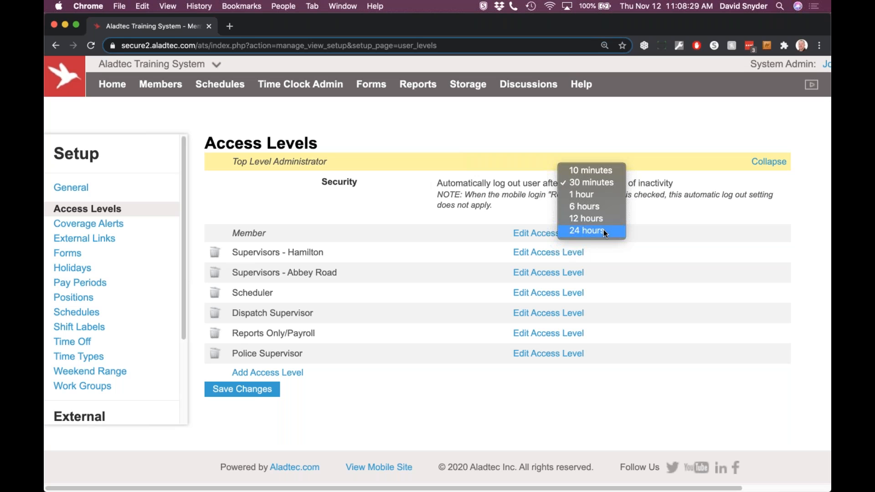
click(404, 200)
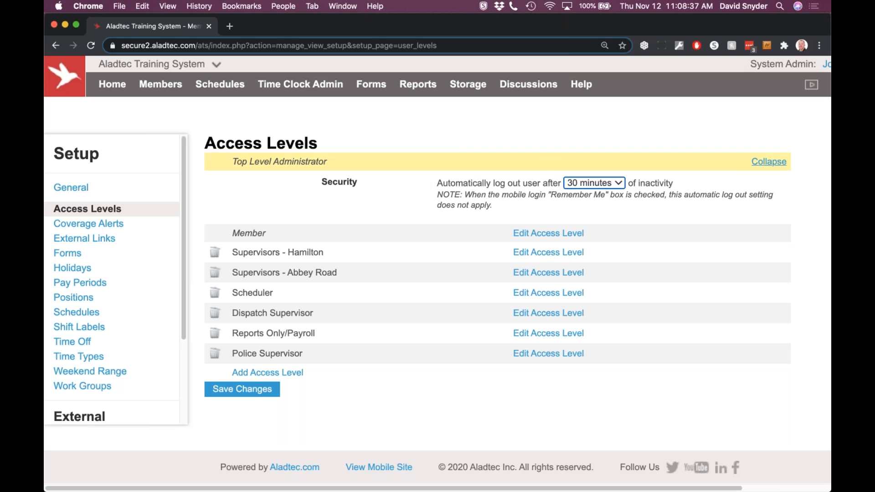
click(769, 162)
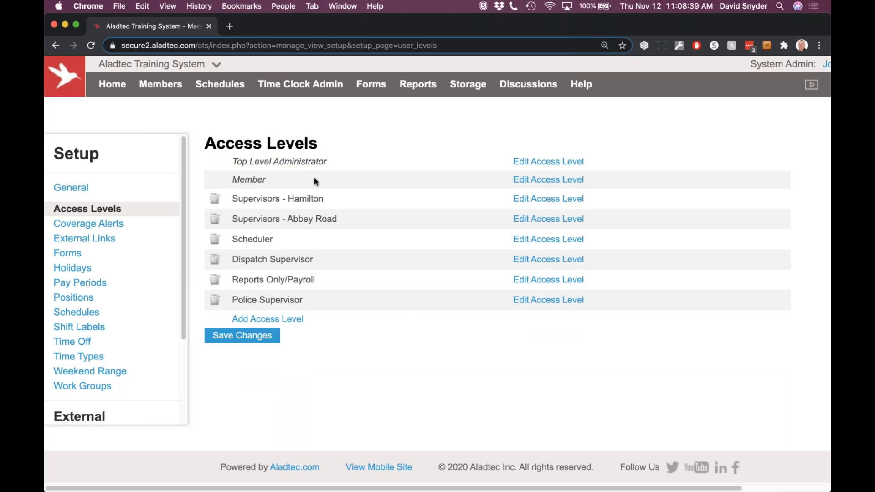
Examine the Schedule Authority settings of the Member access level, highlight their description, and collapse the level.
click(558, 181)
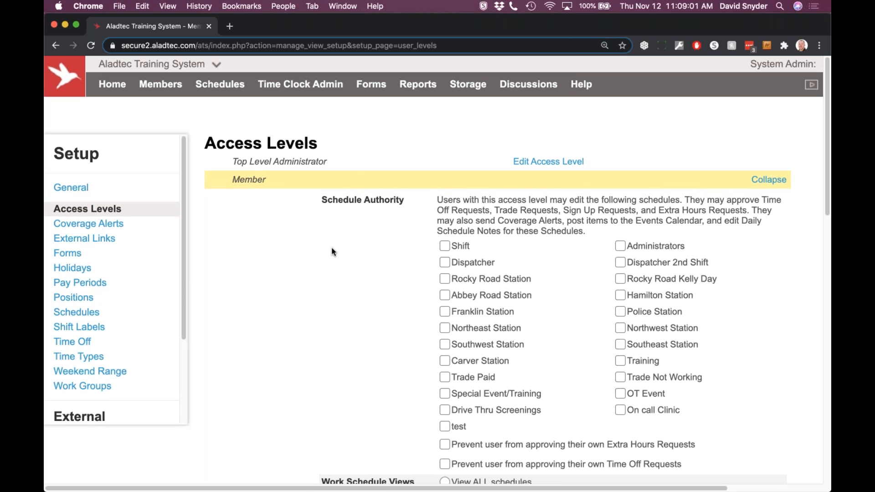
mouse_move(231, 104)
scroll(359, 223, down, 1)
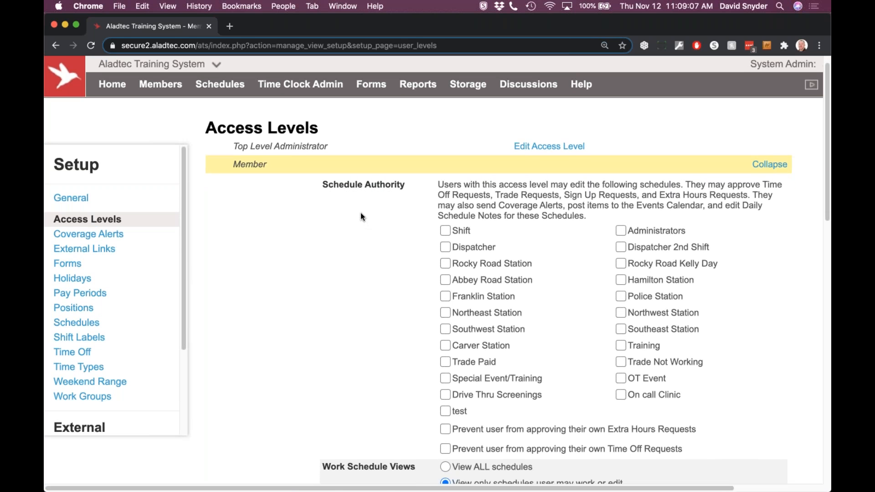
scroll(360, 217, down, 3)
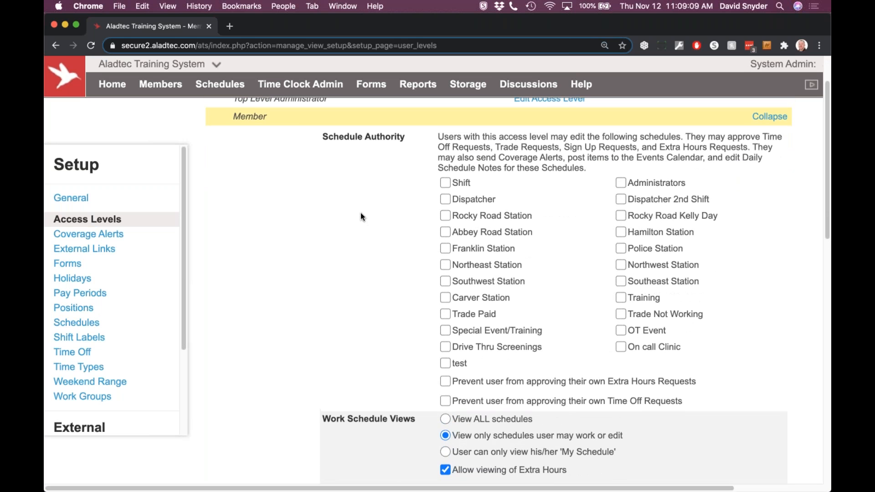
mouse_move(438, 137)
mouse_down()
mouse_move(580, 175)
mouse_move(585, 167)
mouse_move(434, 141)
mouse_up()
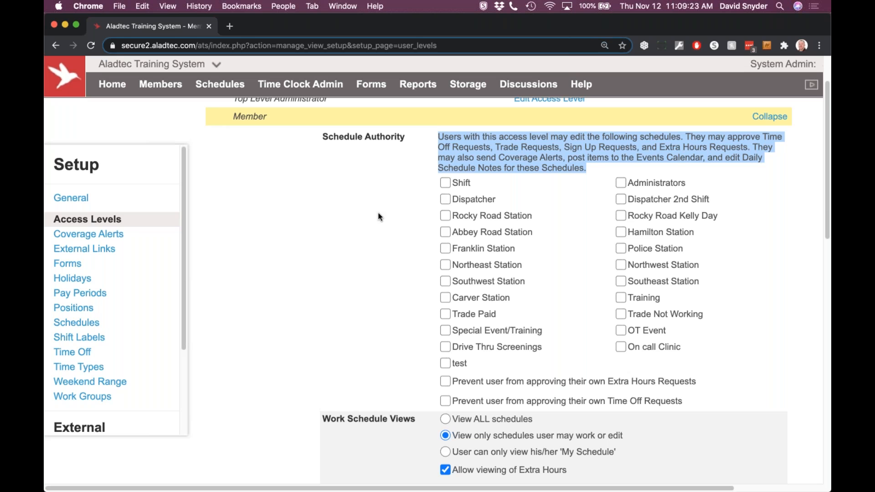
click(399, 183)
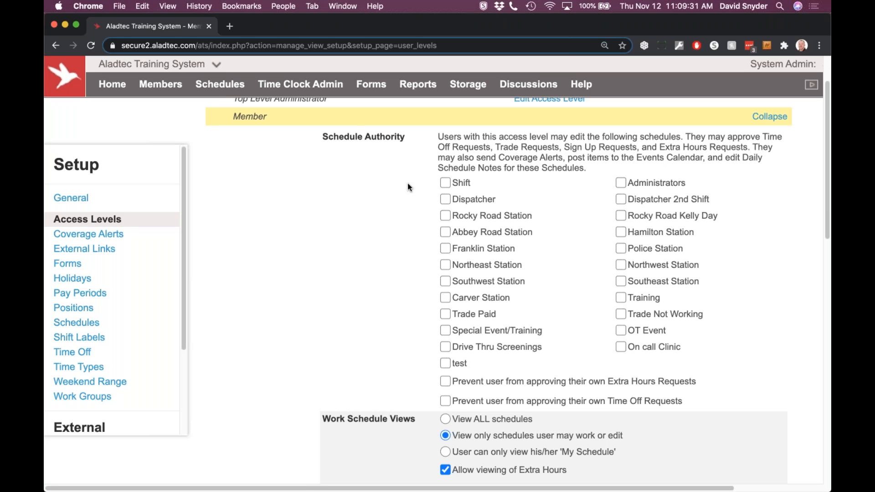
mouse_move(218, 96)
click(768, 118)
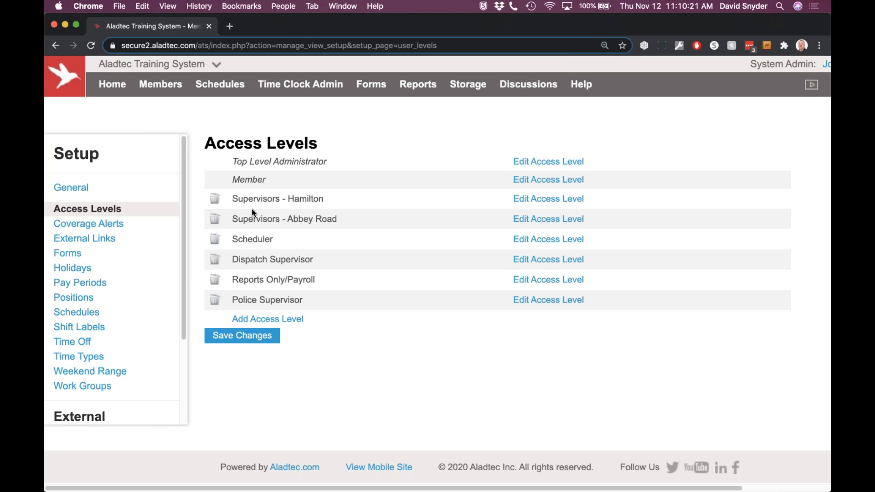
Expand the Supervisors - Hamilton access level and examine its Schedule Authority description, station selections and approval restrictions.
click(566, 199)
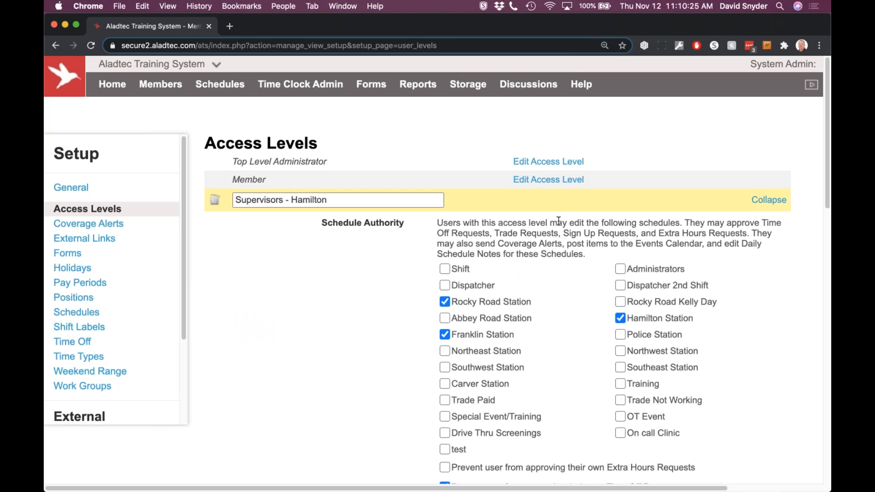
scroll(542, 223, down, 3)
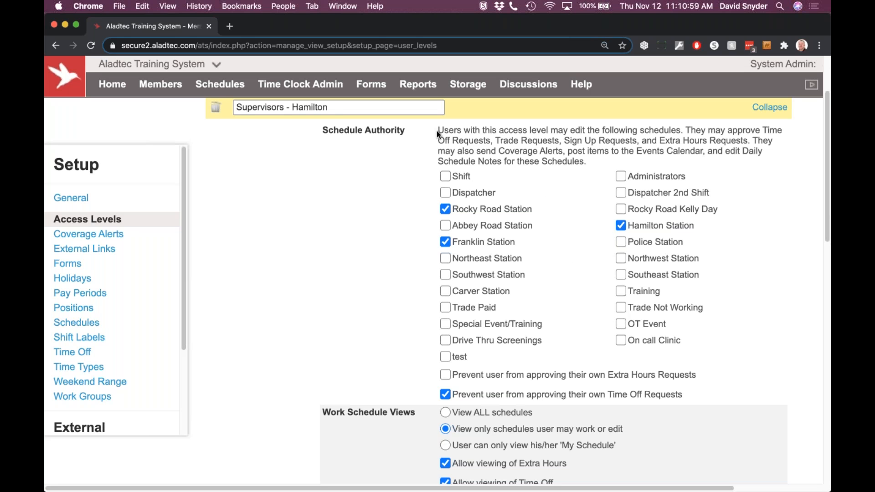
triple_click(608, 147)
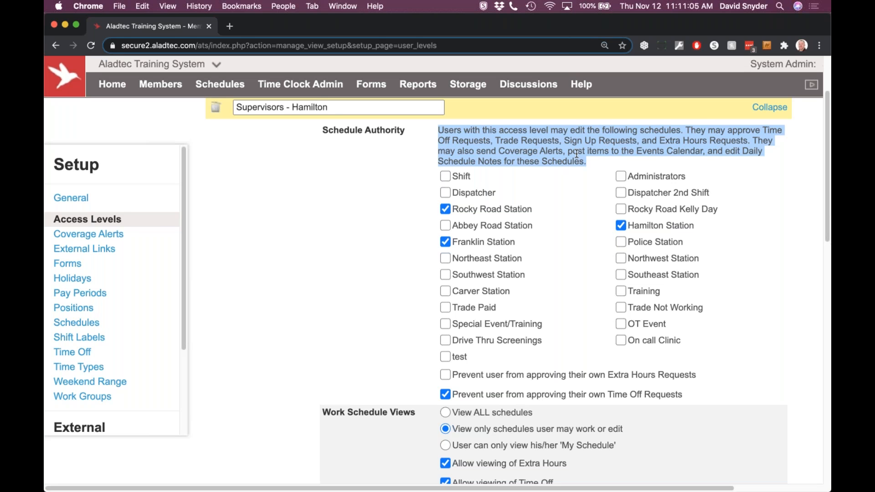
click(375, 193)
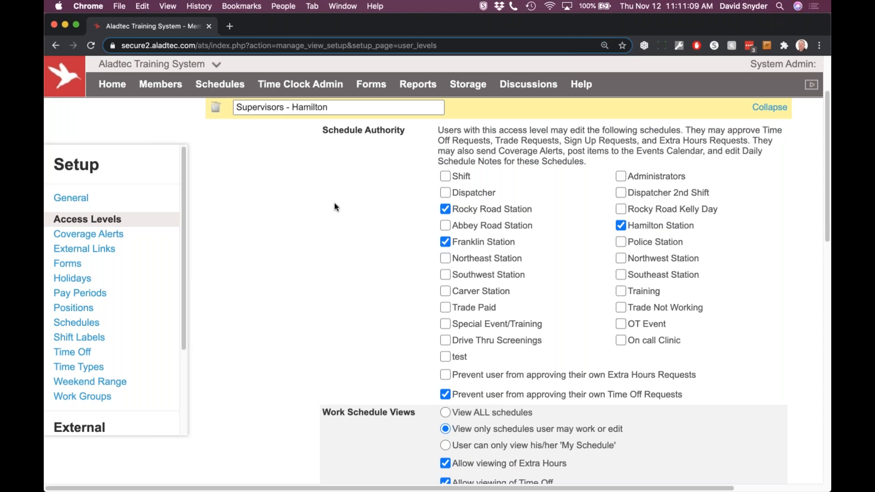
scroll(338, 208, up, 4)
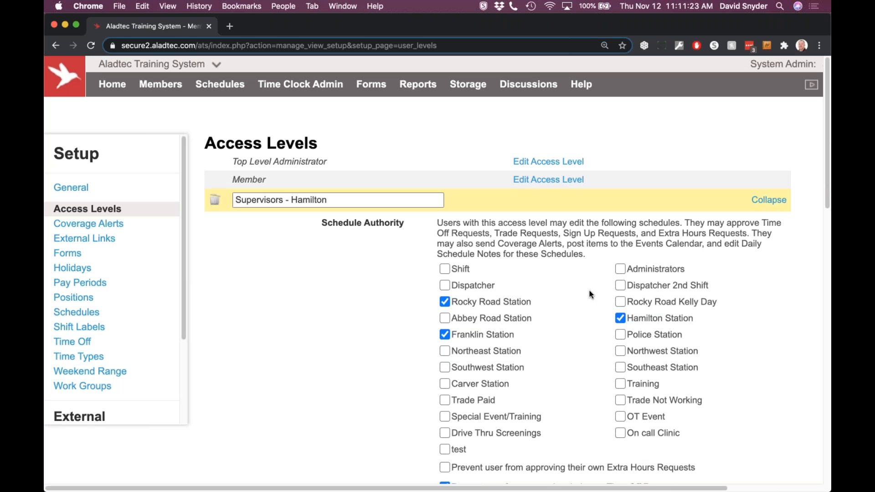
scroll(587, 285, down, 3)
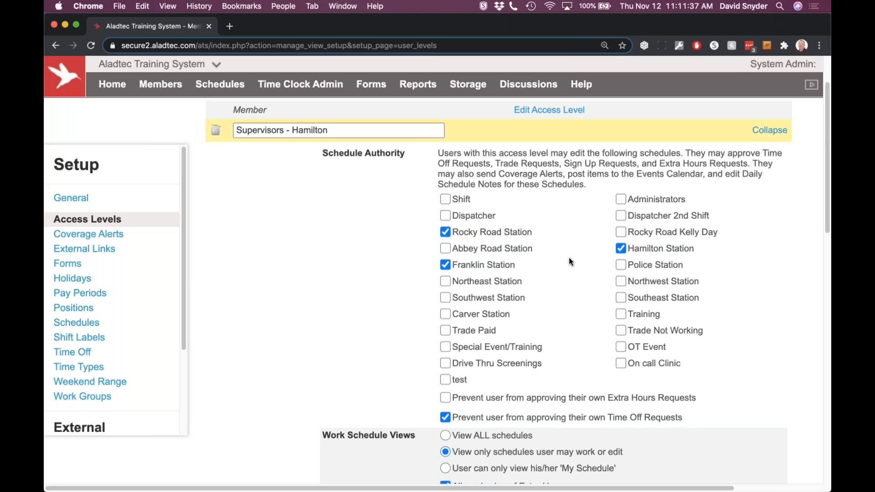
scroll(554, 235, down, 1)
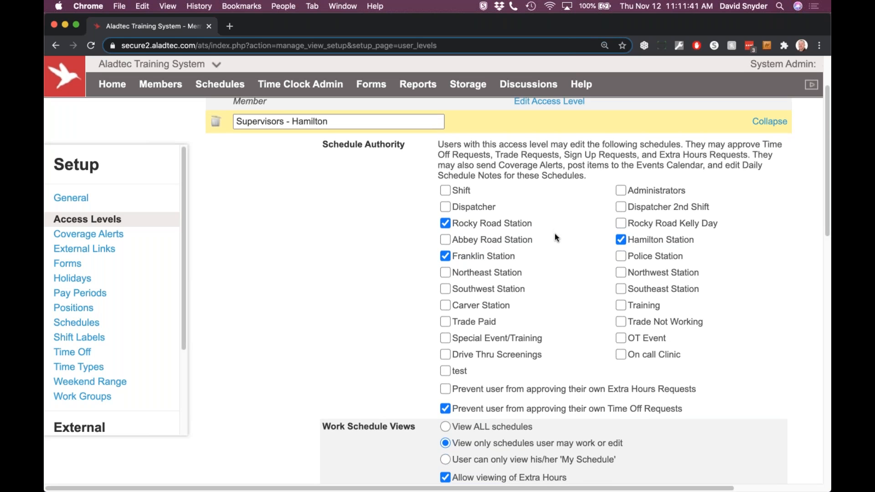
scroll(555, 235, down, 1)
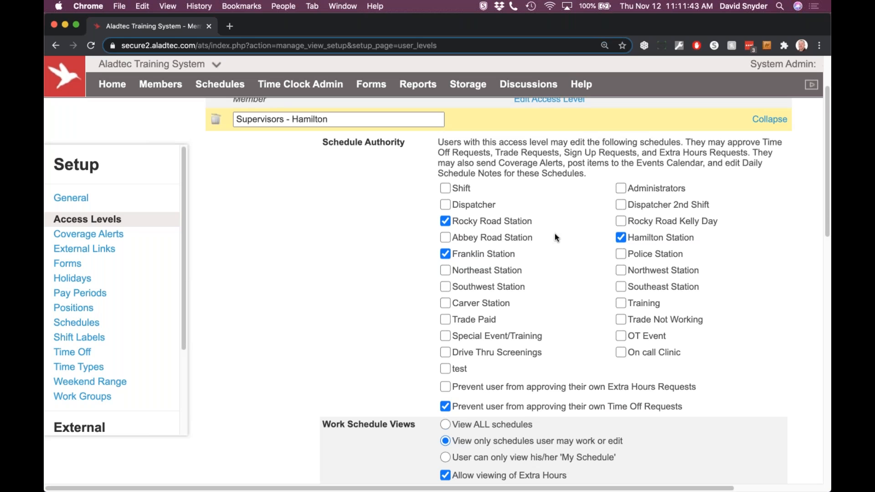
Examine the Supervisors - Hamilton restriction on users approving their own Time Off Requests, highlighting its text and reviewing the schedule authority selections.
scroll(554, 234, down, 3)
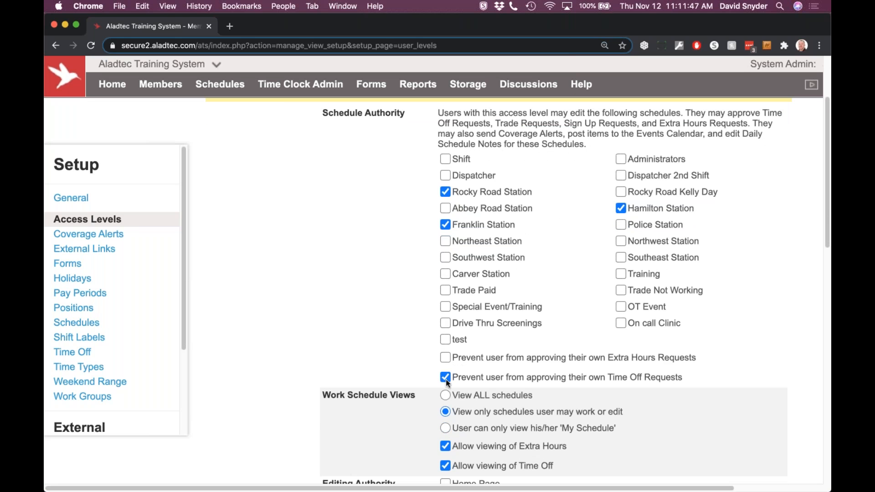
drag(451, 374, 692, 383)
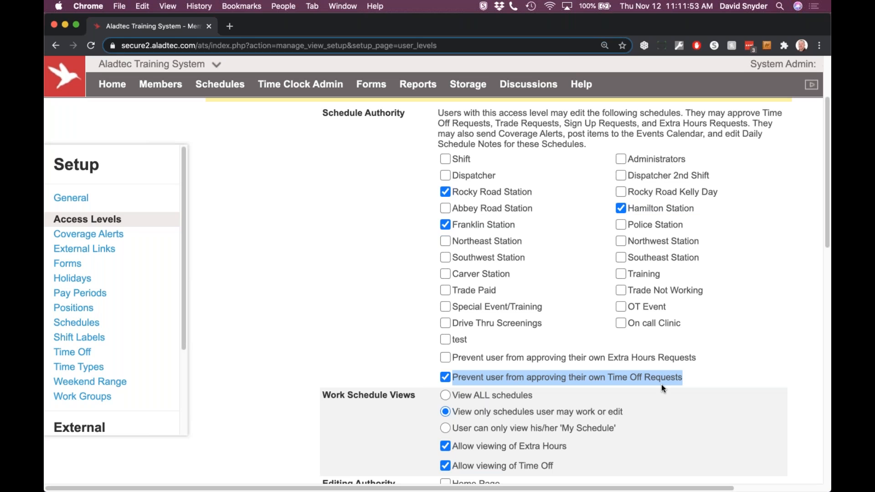
scroll(661, 388, up, 1)
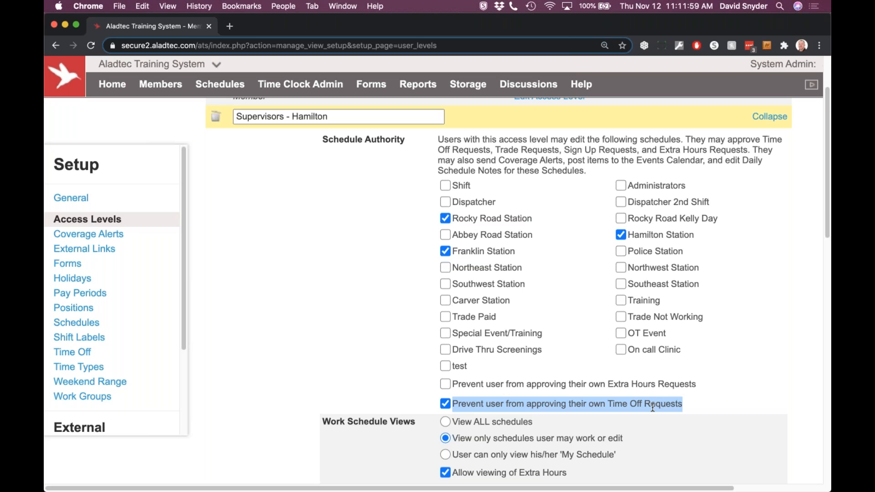
click(421, 397)
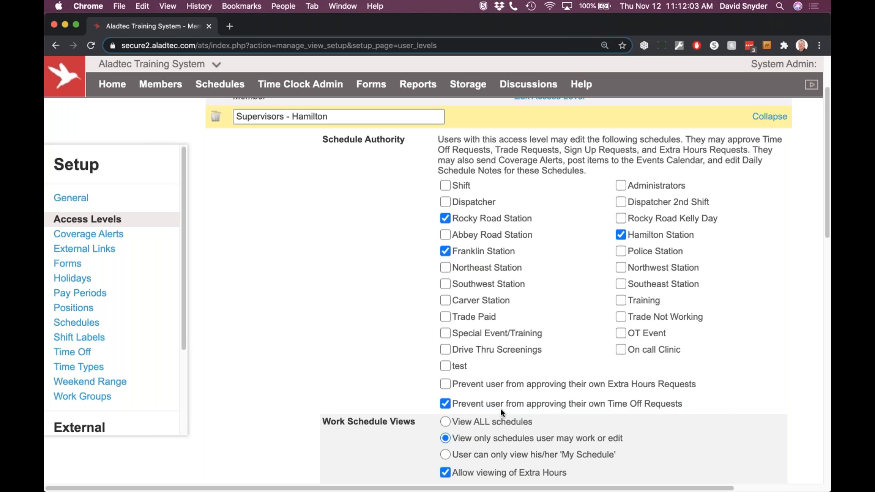
scroll(612, 413, up, 3)
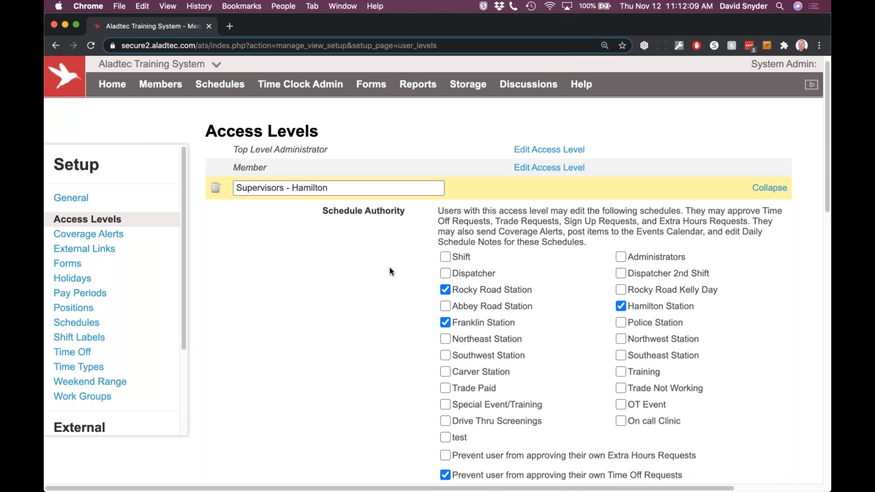
scroll(389, 269, down, 1)
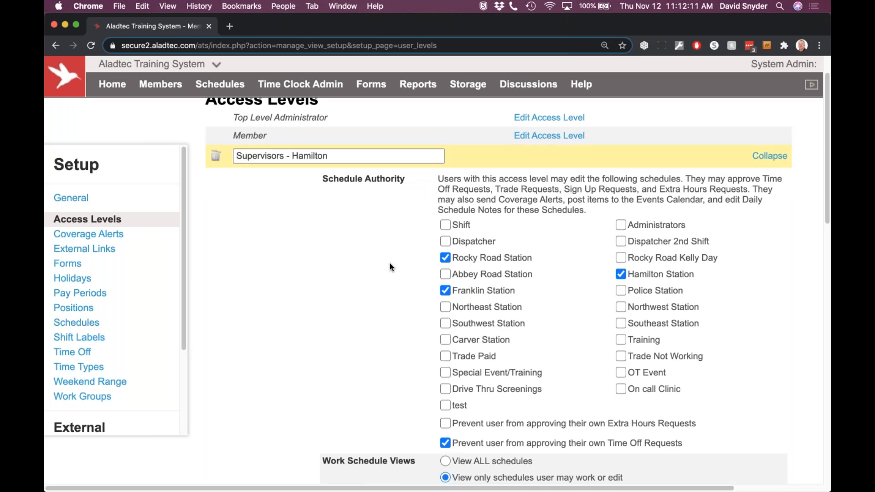
scroll(459, 369, down, 1)
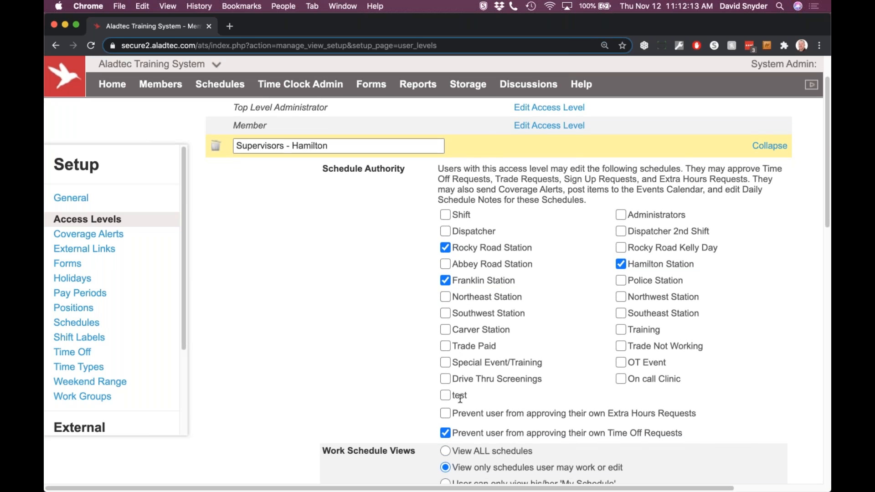
Highlight the Extra Hours Requests wording and prevent Supervisors - Hamilton users from approving their own Extra Hours Requests.
drag(607, 413, 701, 422)
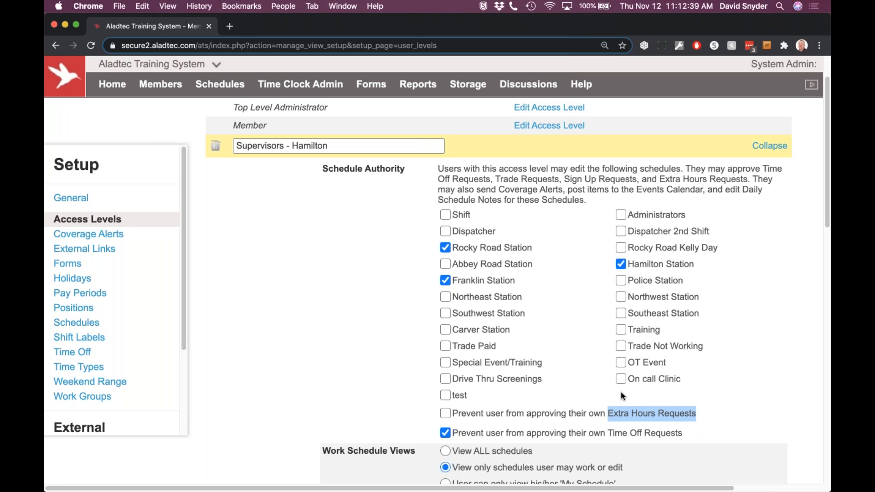
scroll(636, 364, down, 4)
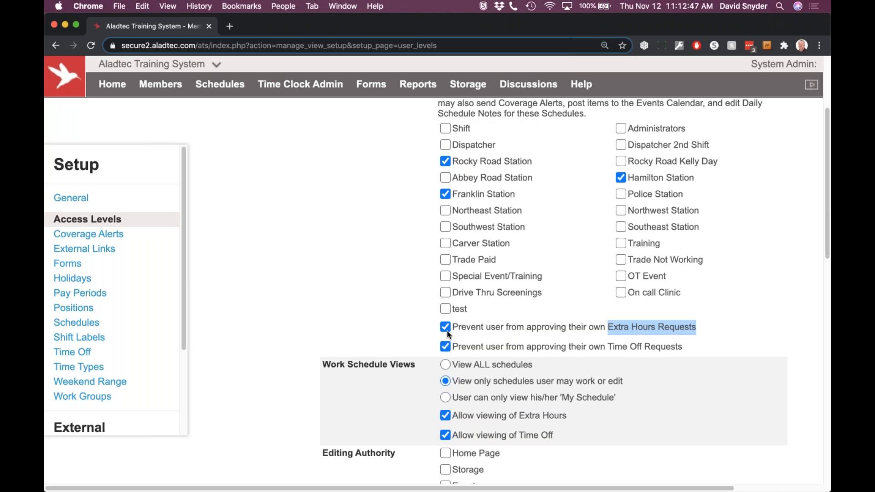
scroll(310, 214, up, 2)
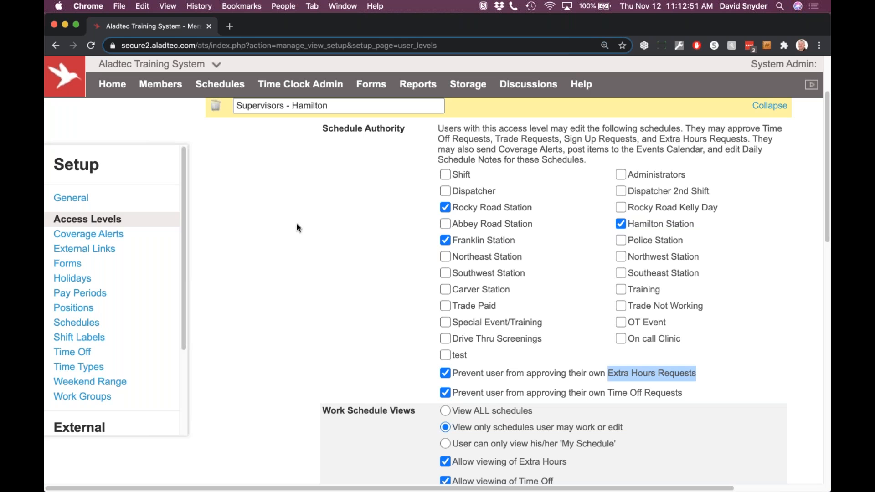
scroll(296, 226, down, 1)
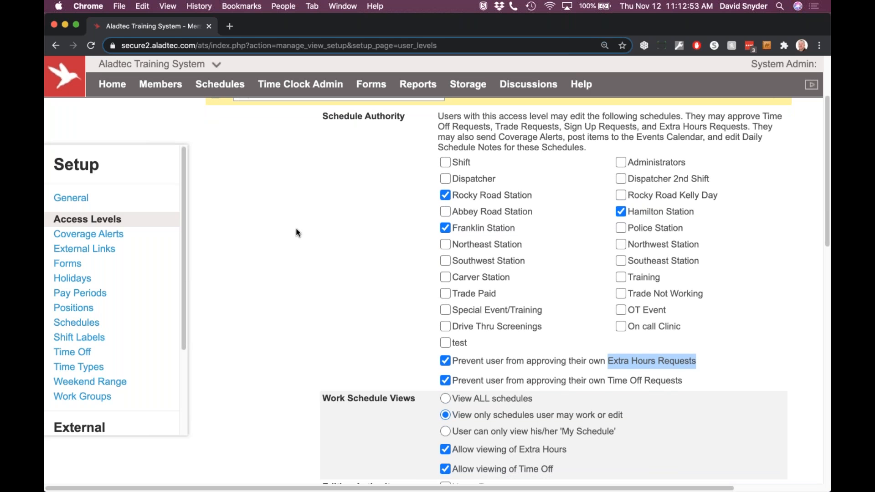
scroll(296, 232, down, 1)
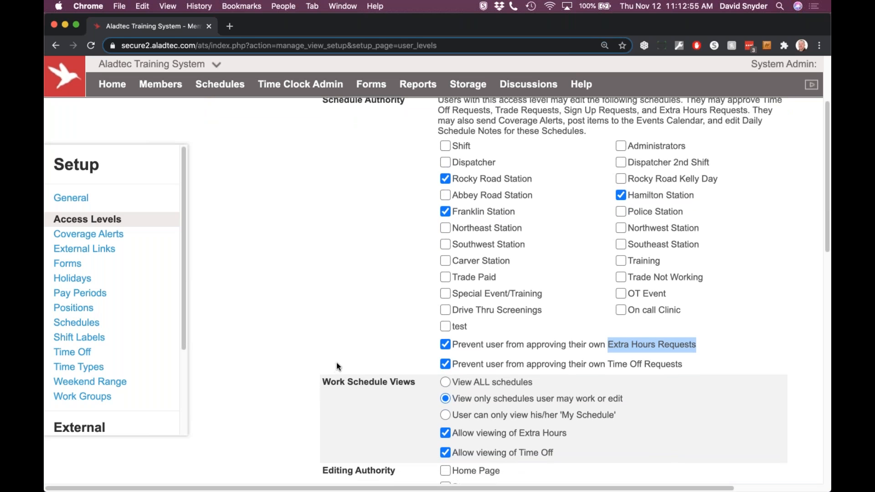
scroll(387, 384, up, 1)
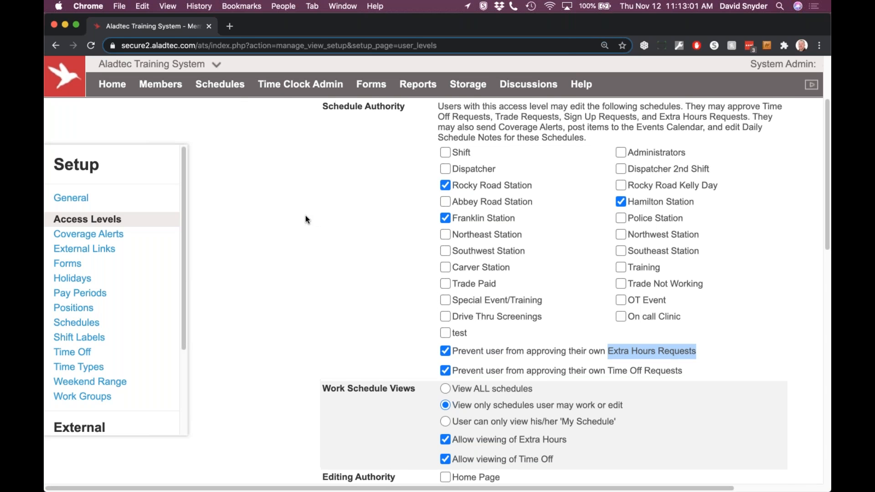
Expand the Member access level and set its Work Schedule Views to View ALL schedules, highlighting that option.
scroll(305, 215, up, 5)
click(560, 177)
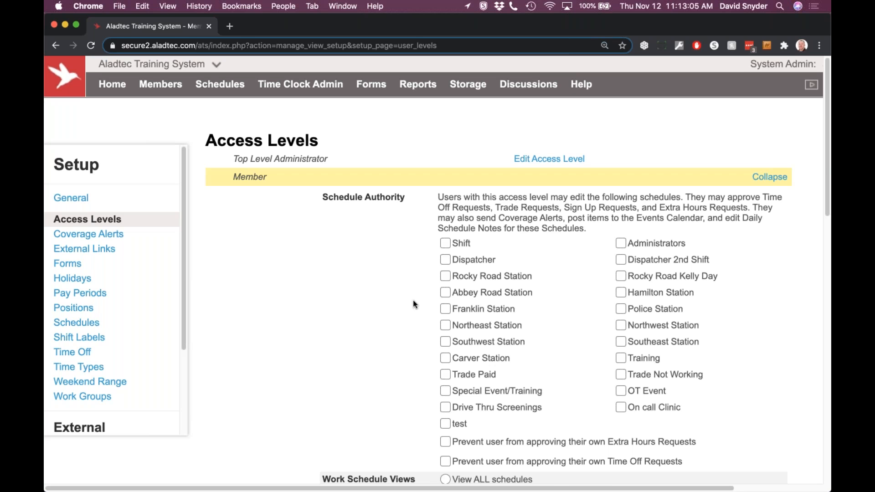
scroll(387, 295, down, 2)
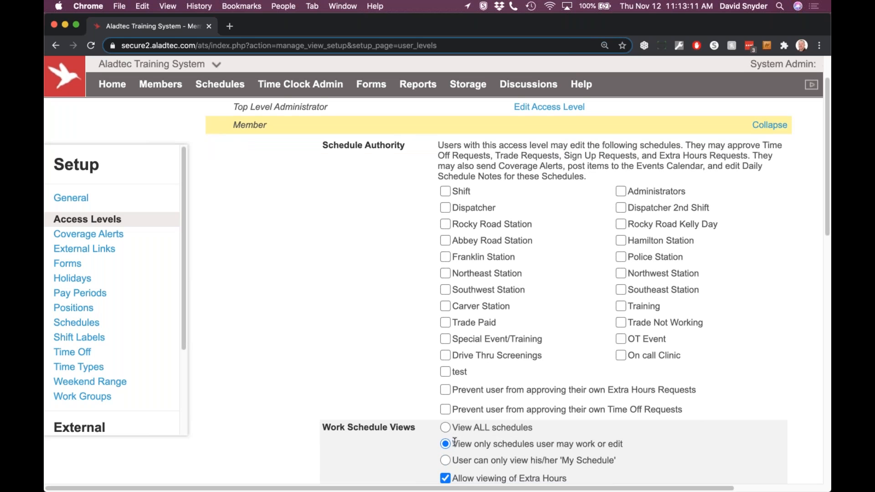
scroll(453, 437, down, 1)
click(446, 417)
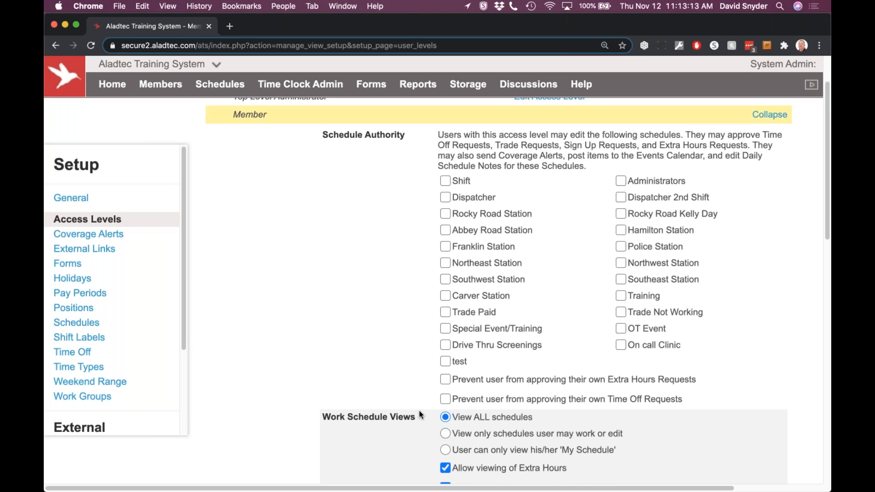
scroll(468, 341, down, 5)
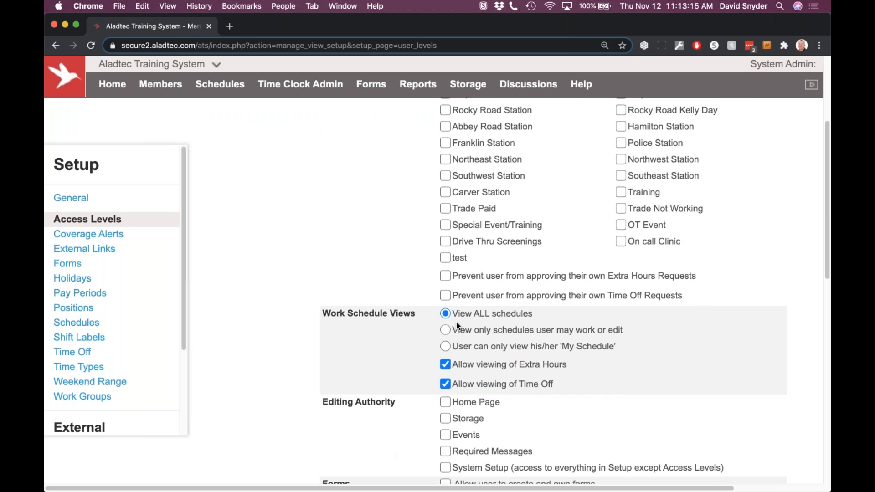
drag(537, 317, 452, 314)
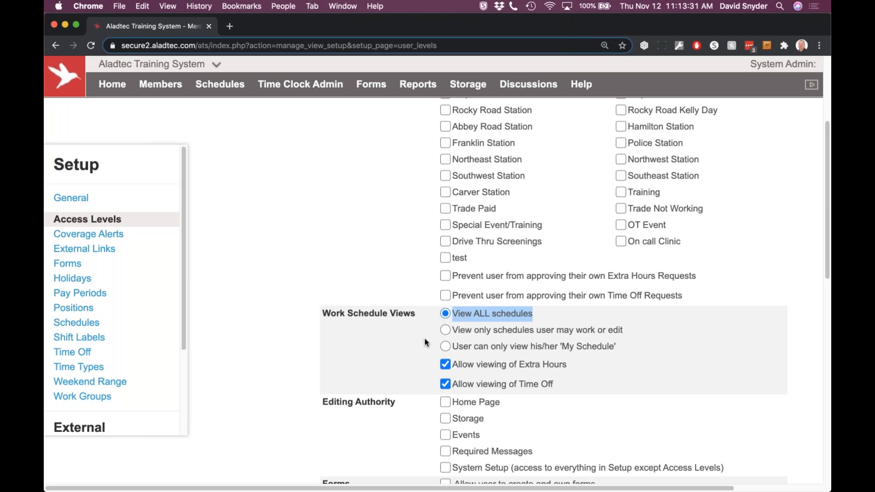
Set Member's Work Schedule Views to View only schedules user may work or edit, and highlight that option.
click(459, 336)
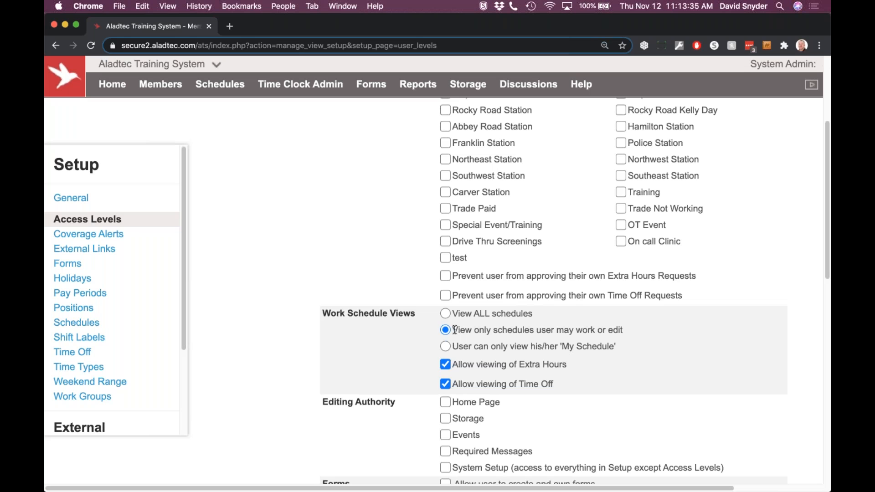
drag(624, 330, 452, 330)
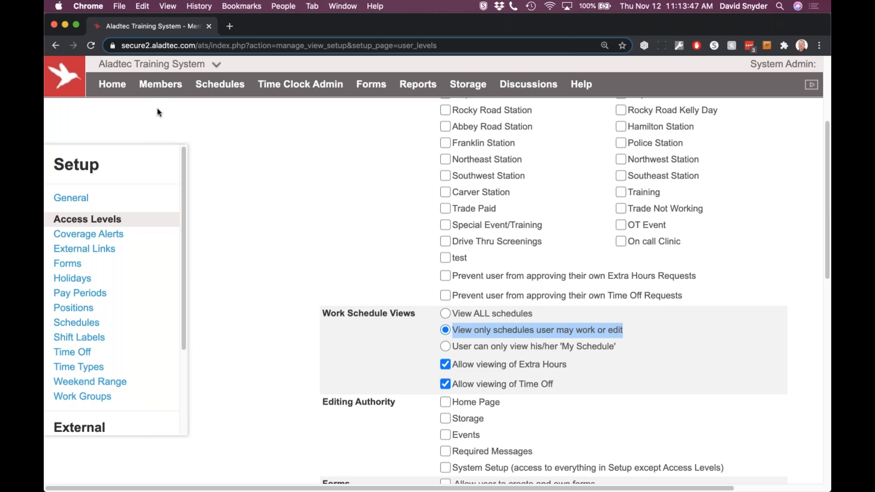
click(402, 338)
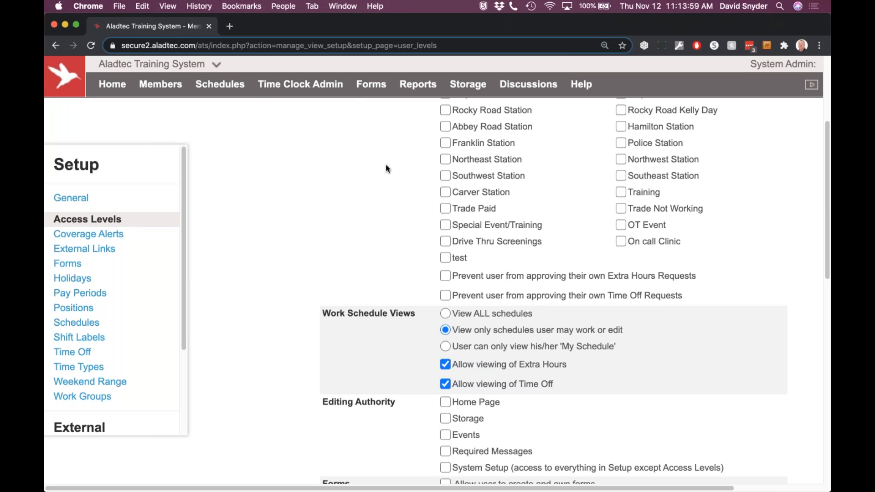
Restrict Member's Work Schedule Views to the user's own 'My Schedule', check the available schedule pages, and highlight the option.
mouse_move(215, 81)
click(446, 347)
mouse_move(212, 84)
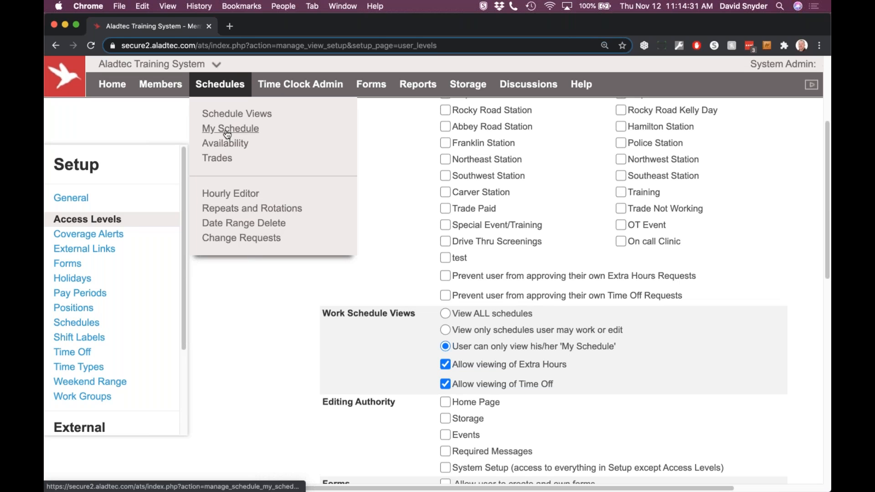
drag(453, 347, 639, 357)
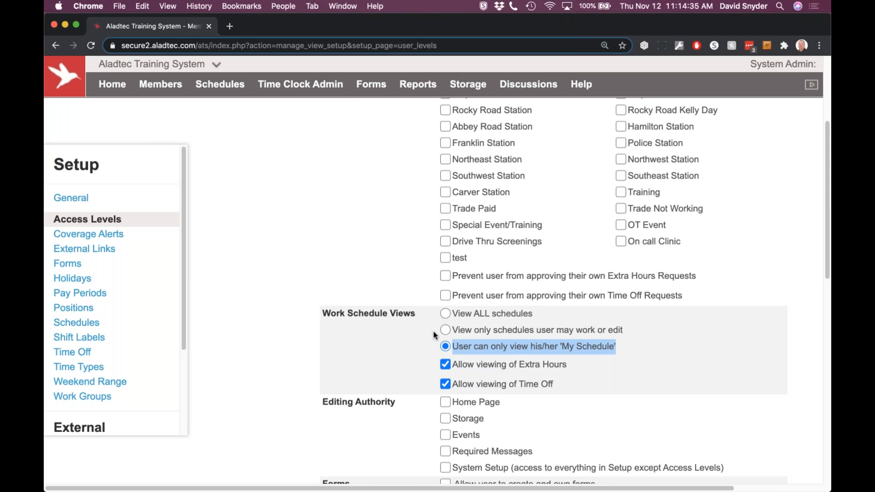
Disallow viewing of Time Off and Extra Hours for the Member access level.
scroll(381, 310, down, 2)
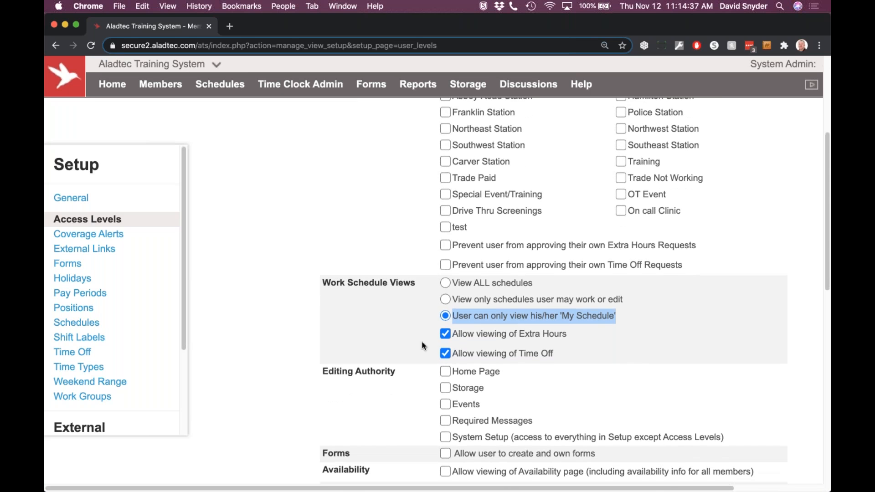
click(575, 342)
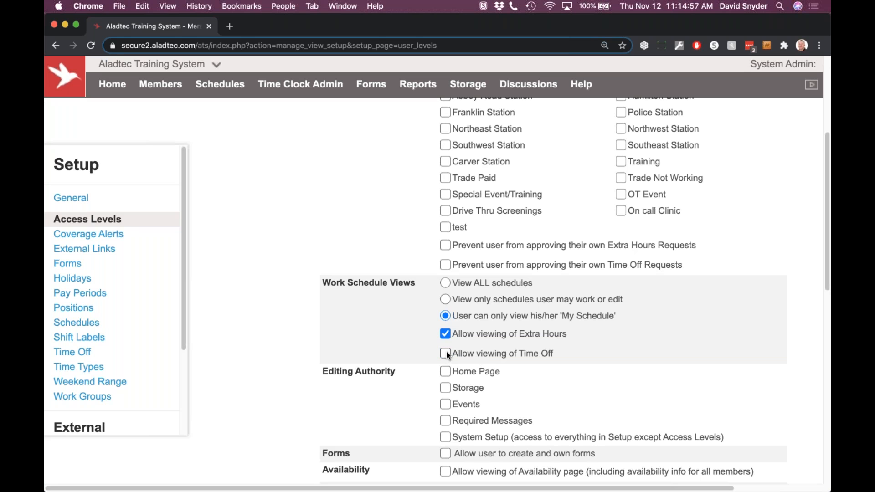
click(446, 334)
Set Member's Work Schedule Views to View ALL schedules with viewing of Extra Hours and Time Off allowed, and collapse the level.
click(446, 283)
click(446, 353)
click(445, 333)
scroll(599, 293, down, 2)
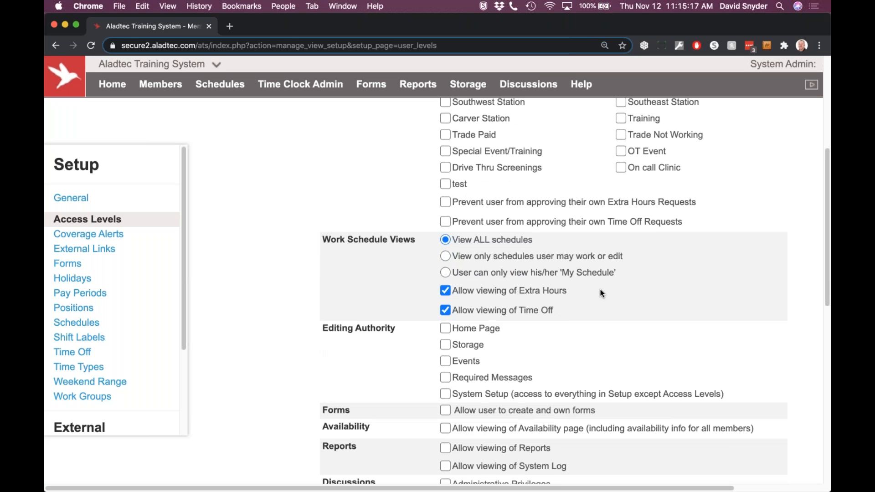
scroll(600, 287, down, 3)
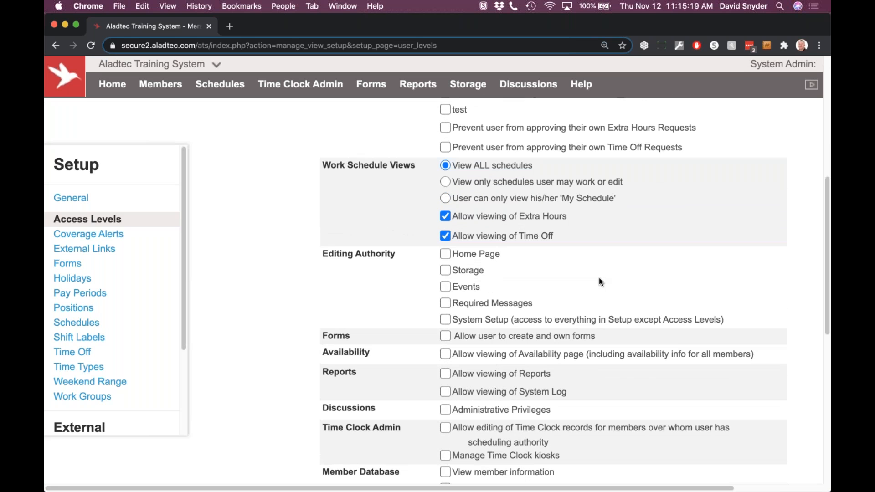
scroll(504, 240, up, 8)
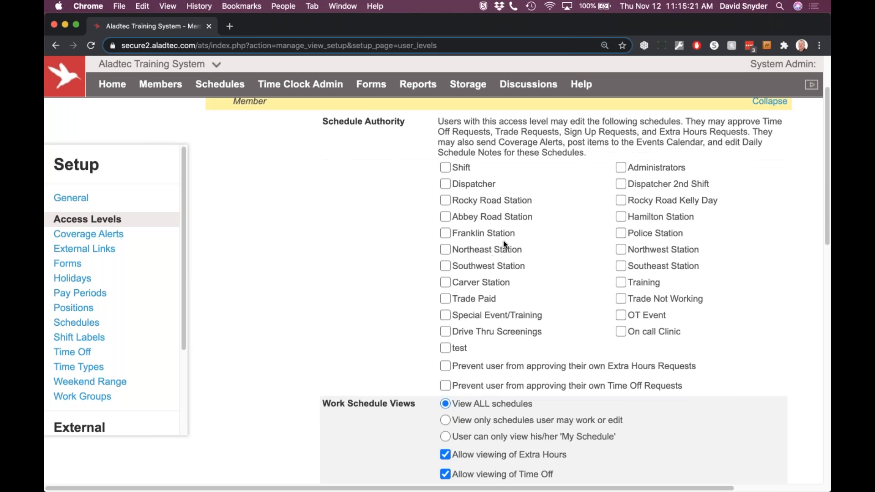
click(775, 181)
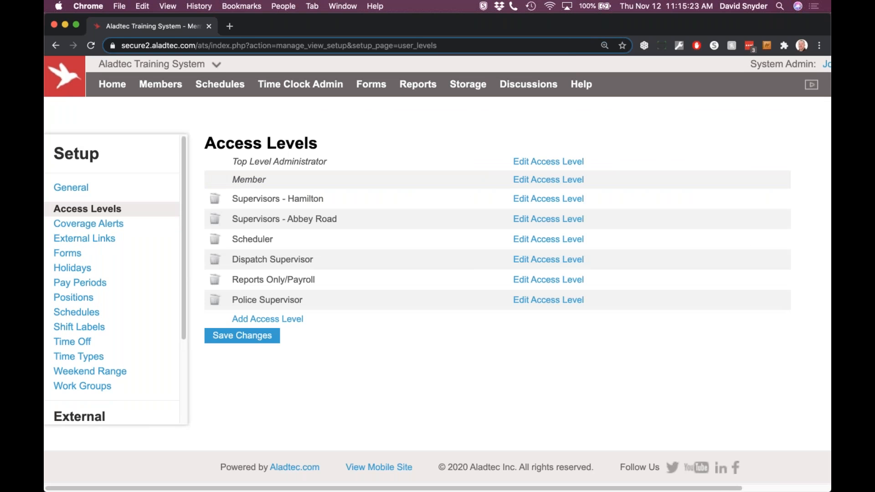
Expand the Scheduler access level and examine its Work Schedule Views and Editing Authority settings.
click(543, 241)
scroll(411, 246, down, 8)
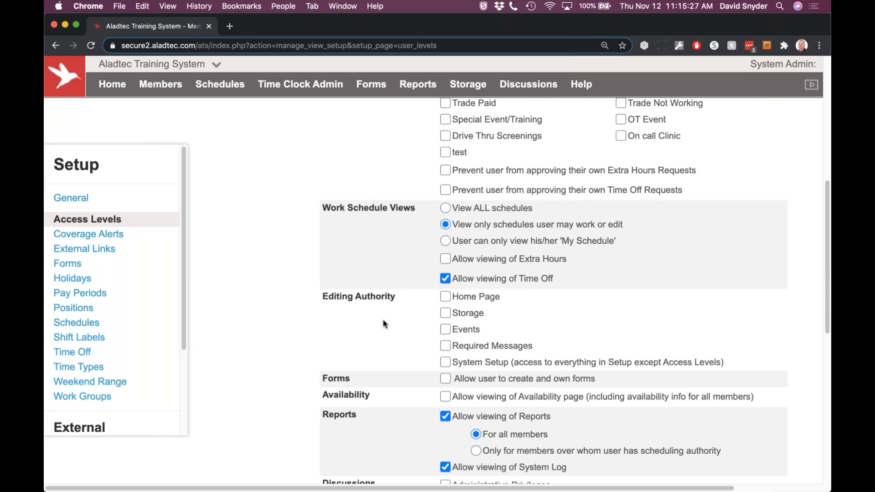
scroll(383, 300, down, 3)
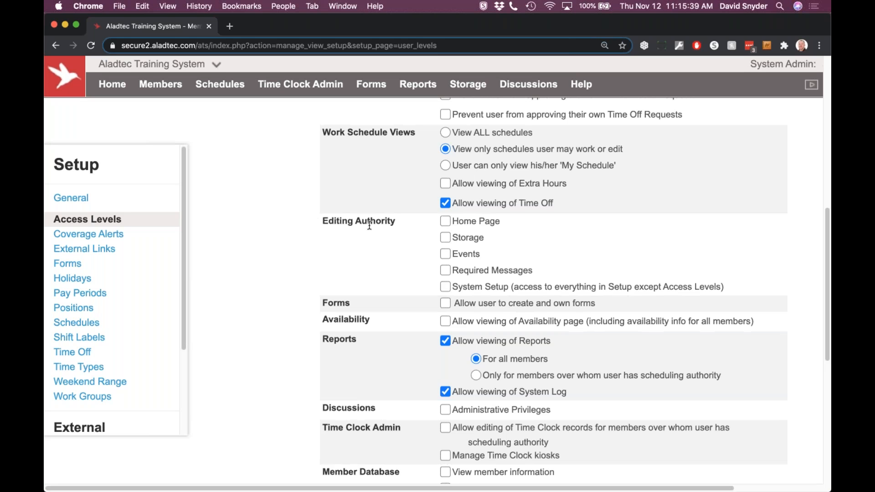
Try the Home Page editing authority for the expanded access level, and grant Storage editing authority instead.
click(445, 222)
mouse_move(110, 86)
click(443, 222)
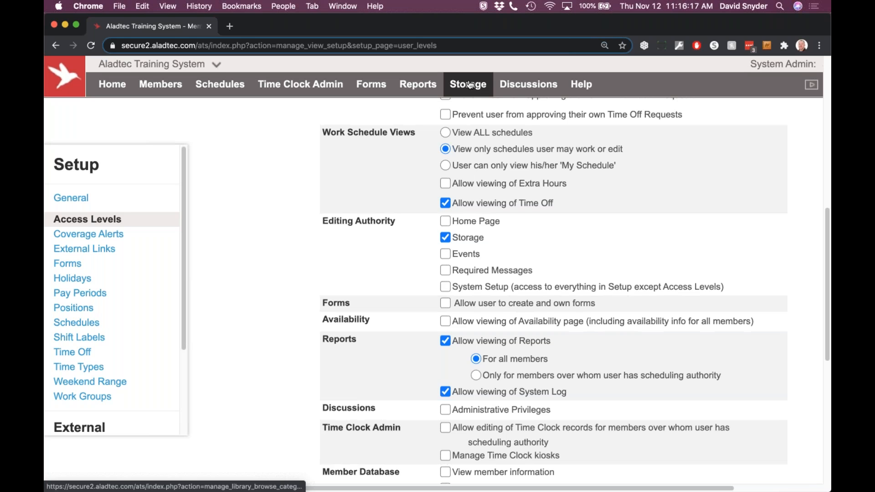
Open the Storage page in a separate browser tab and examine its folders and files.
click(469, 85)
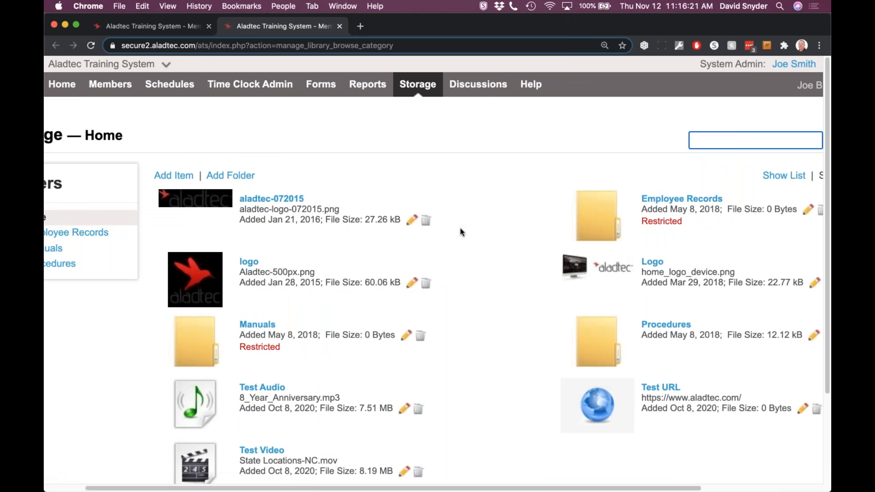
scroll(475, 237, down, 2)
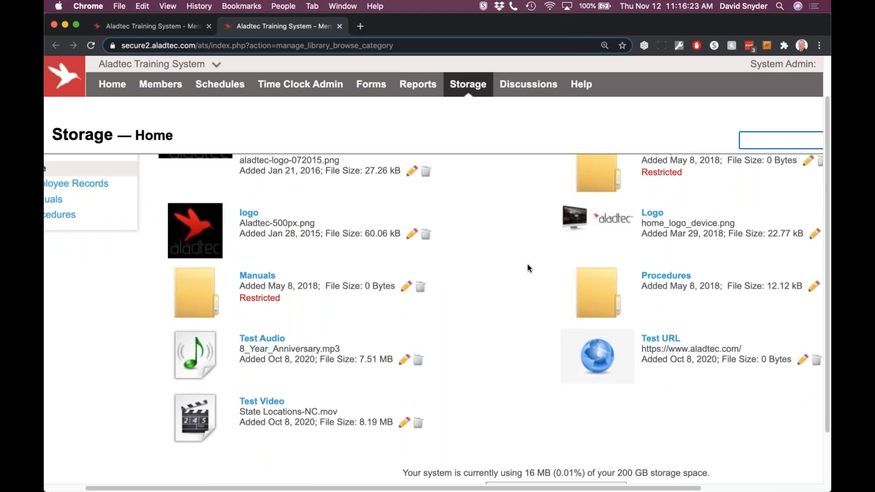
scroll(481, 304, up, 2)
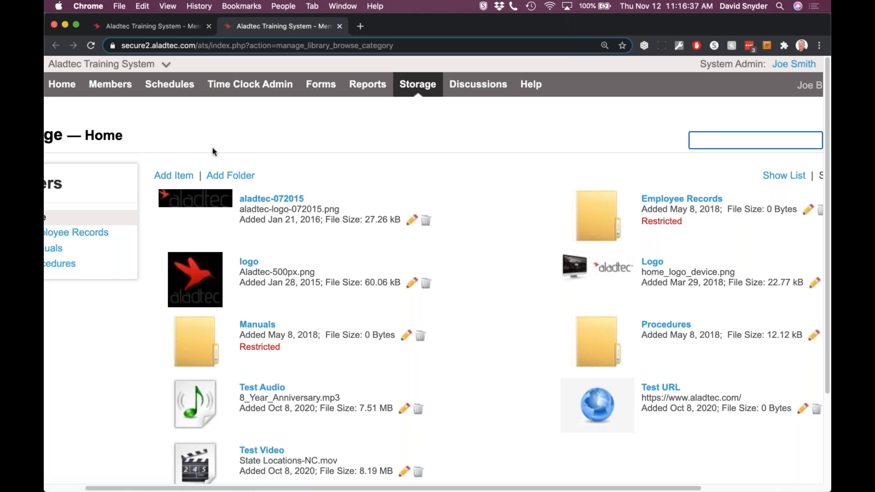
Return to the Access Levels setup and remove the Storage editing authority from the Scheduler level.
click(155, 28)
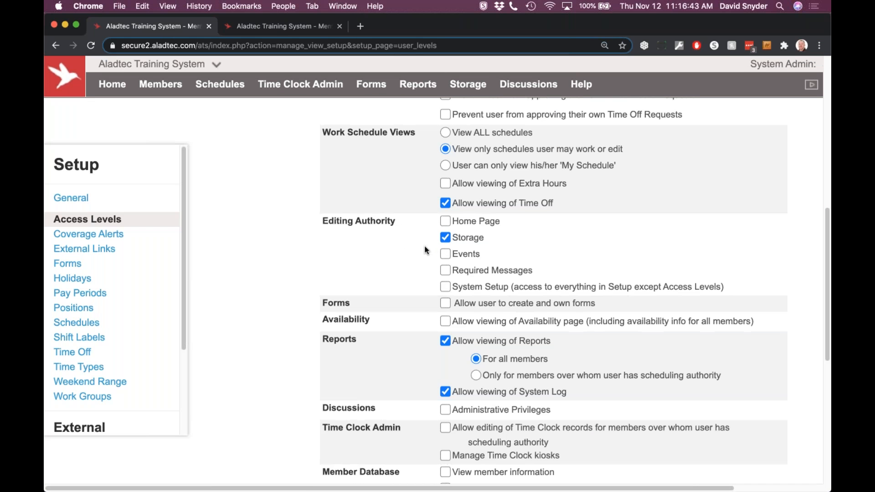
click(446, 237)
scroll(411, 242, up, 1)
scroll(410, 242, down, 1)
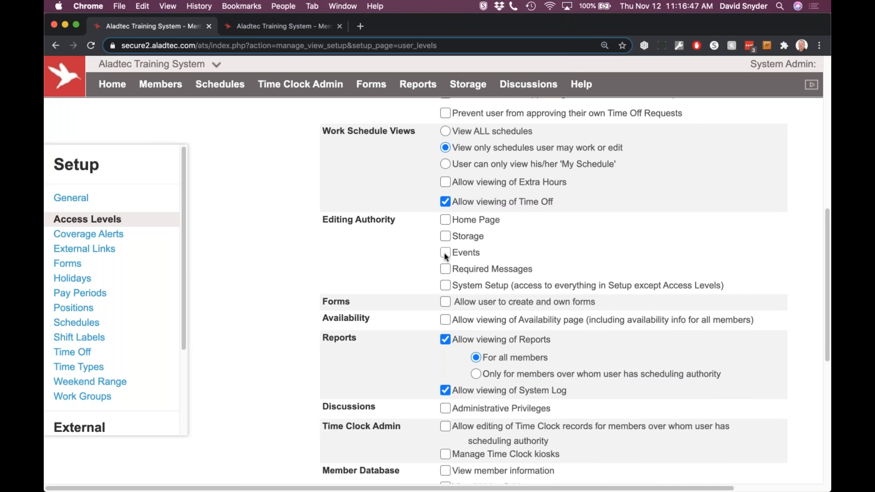
Try Events editing authority for the Scheduler level, limited to schedules over which the user has scheduling authority.
click(445, 254)
click(446, 254)
click(445, 253)
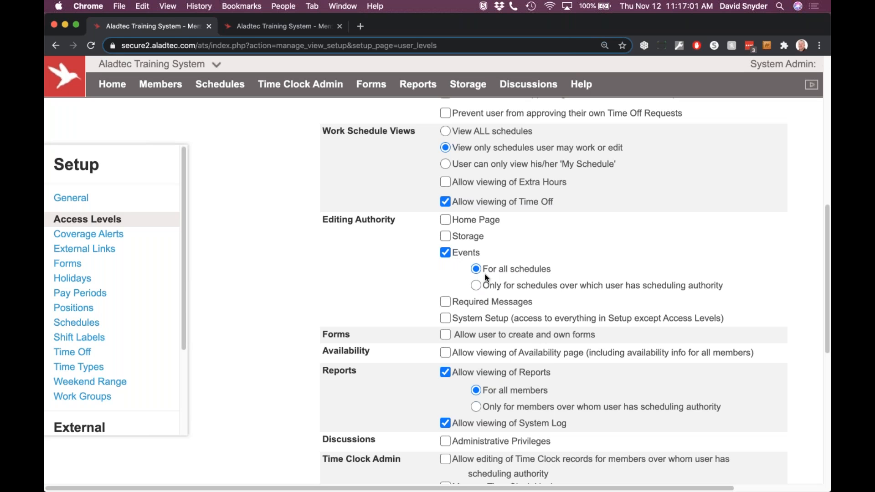
click(477, 286)
Compare the Scheduler level's Schedule Authority selections with the scheduling-authority restriction for Events editing.
scroll(519, 289, up, 7)
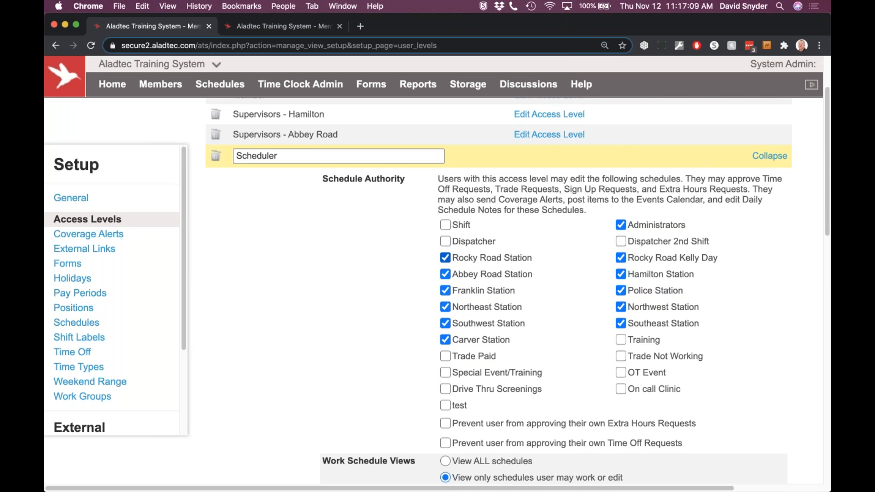
scroll(519, 277, down, 5)
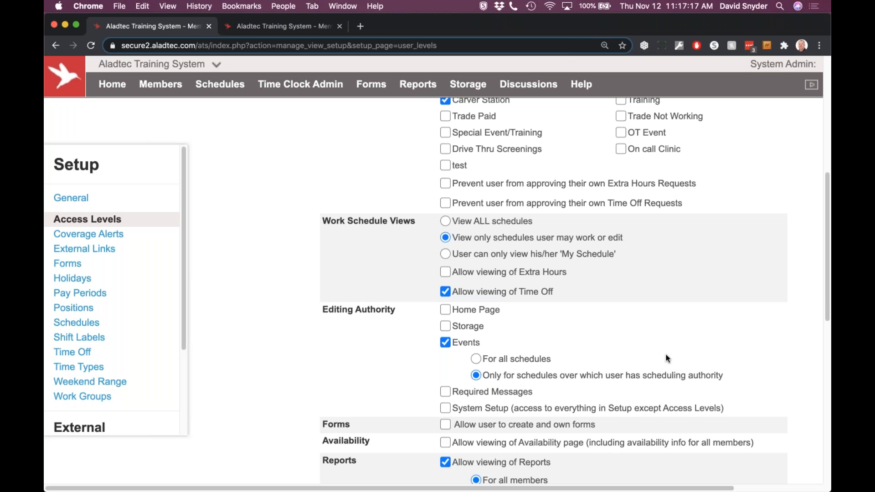
scroll(666, 356, up, 5)
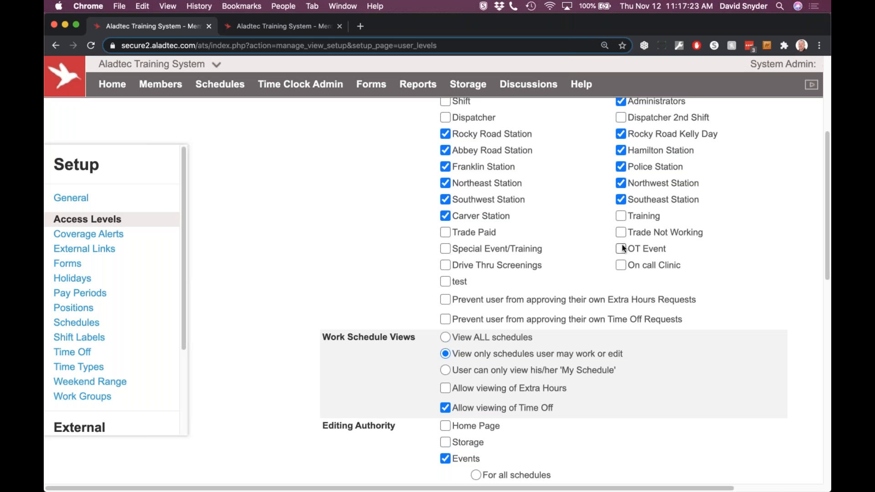
scroll(623, 257, up, 1)
scroll(623, 255, up, 3)
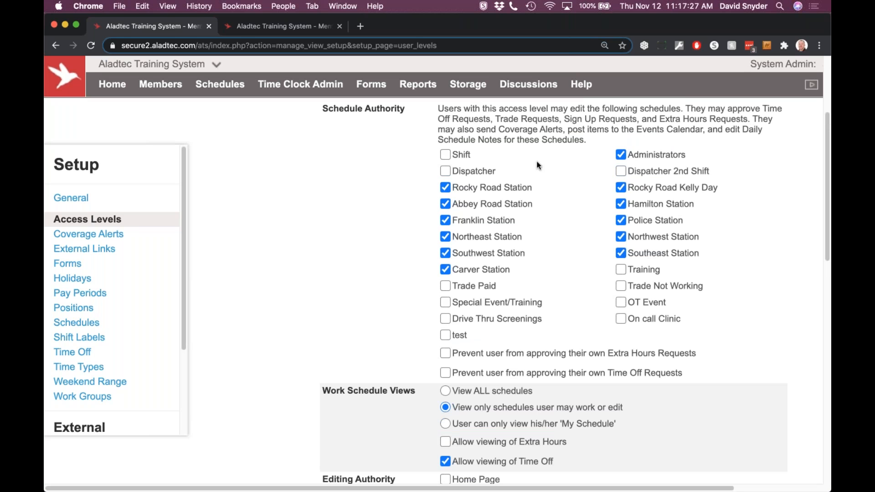
scroll(575, 258, down, 5)
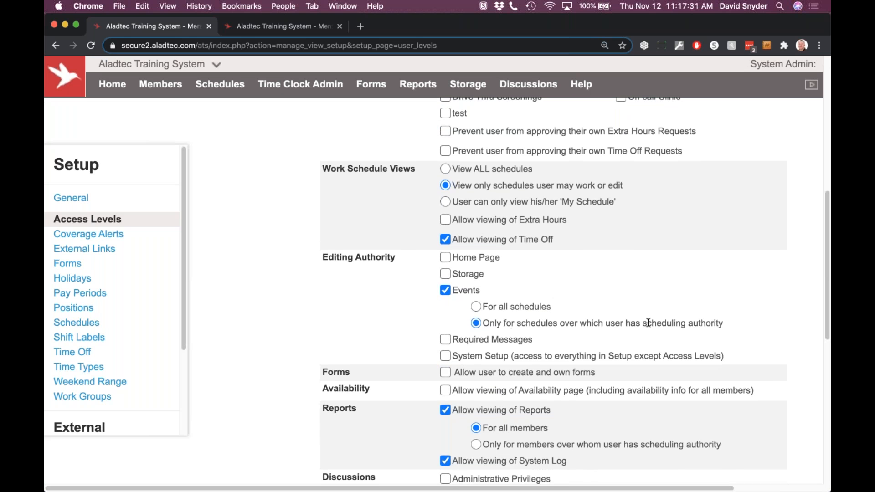
scroll(570, 318, down, 1)
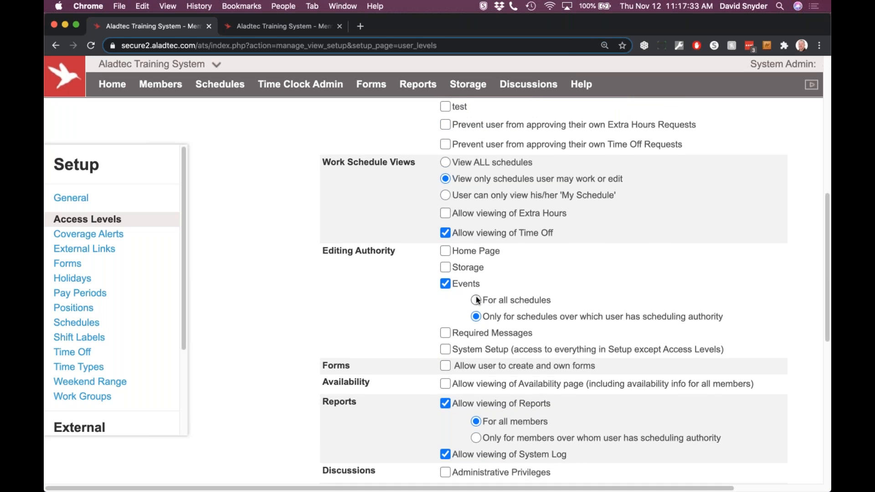
Remove the Events editing authority and try Required Messages editing authority for all schedules.
click(445, 283)
scroll(410, 265, down, 1)
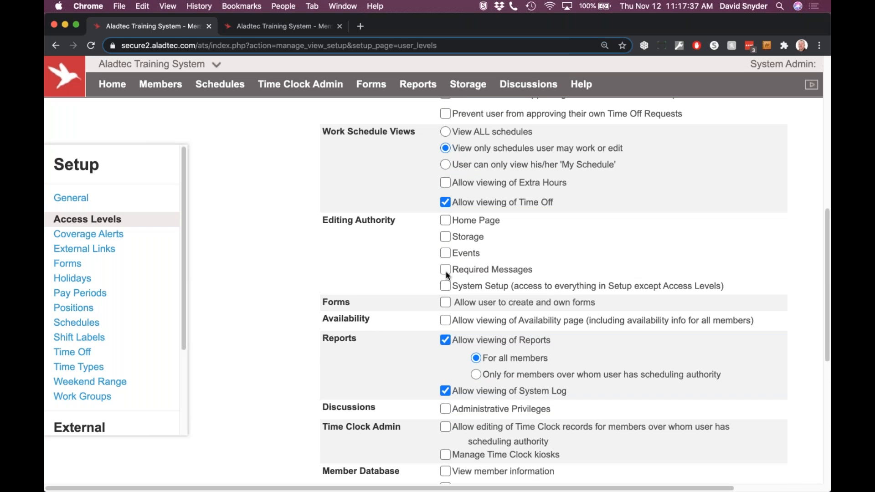
click(446, 271)
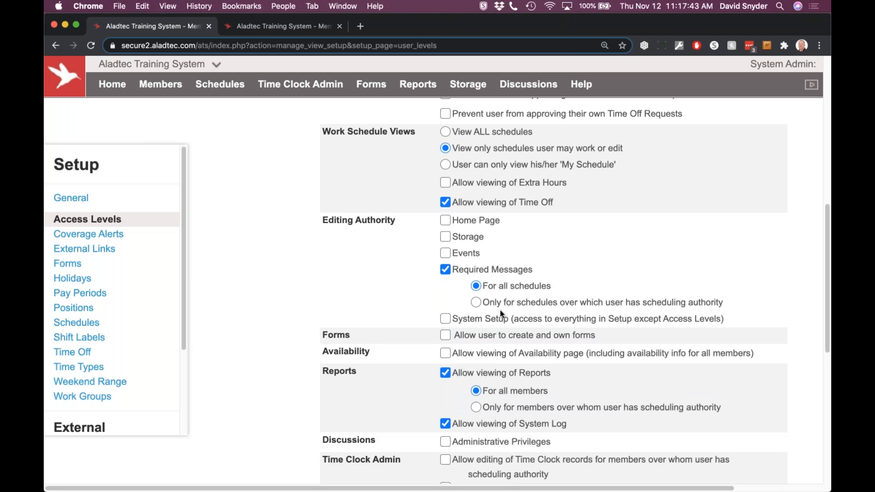
mouse_move(106, 84)
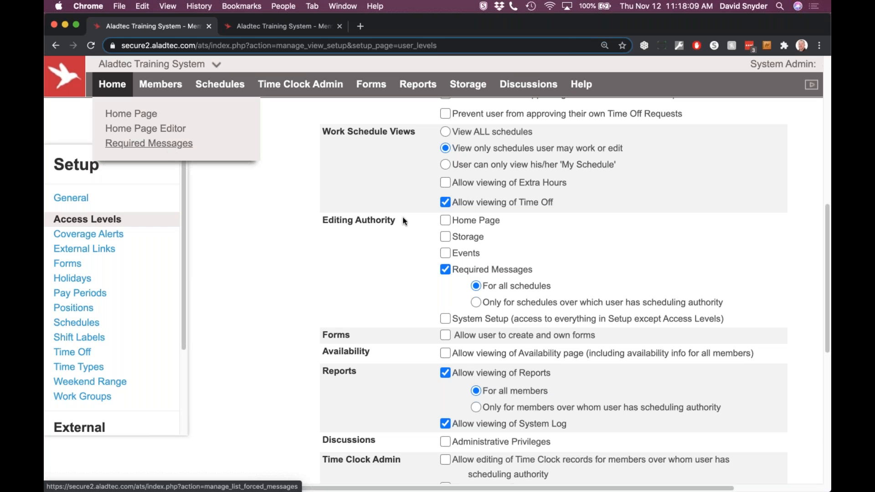
click(446, 271)
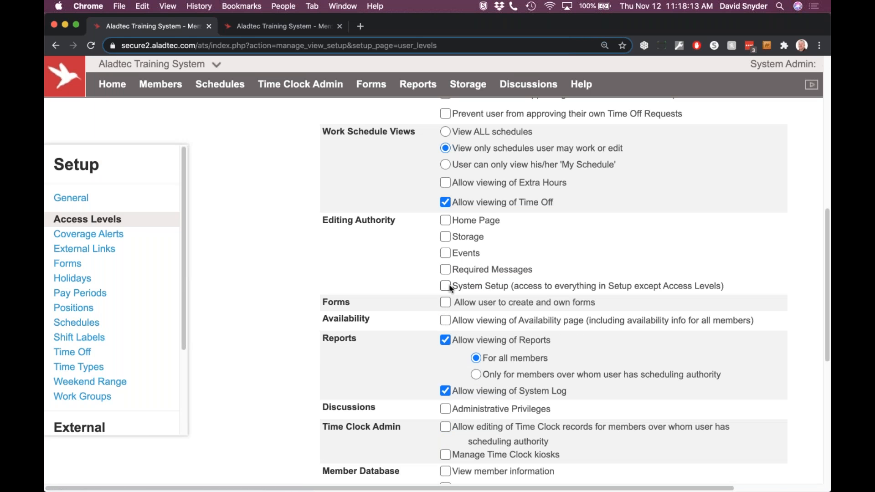
Examine the scope of the System Setup editing option and the system menu it relates to.
drag(452, 286, 707, 305)
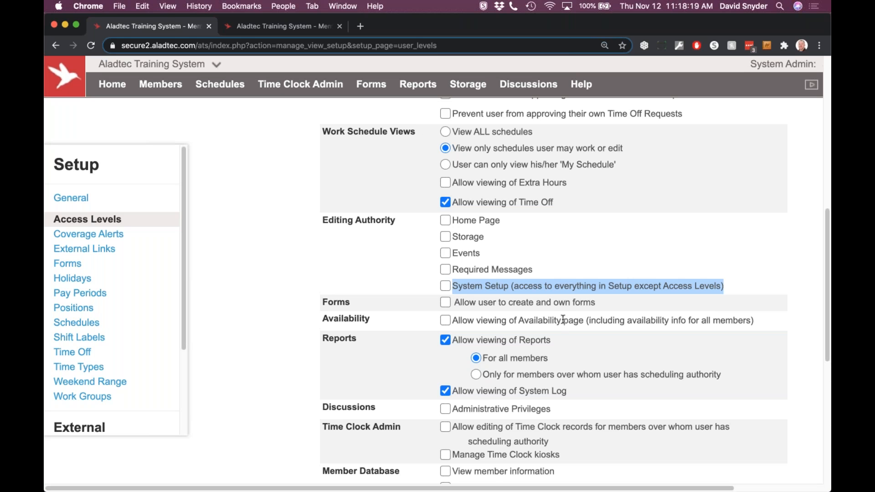
click(216, 66)
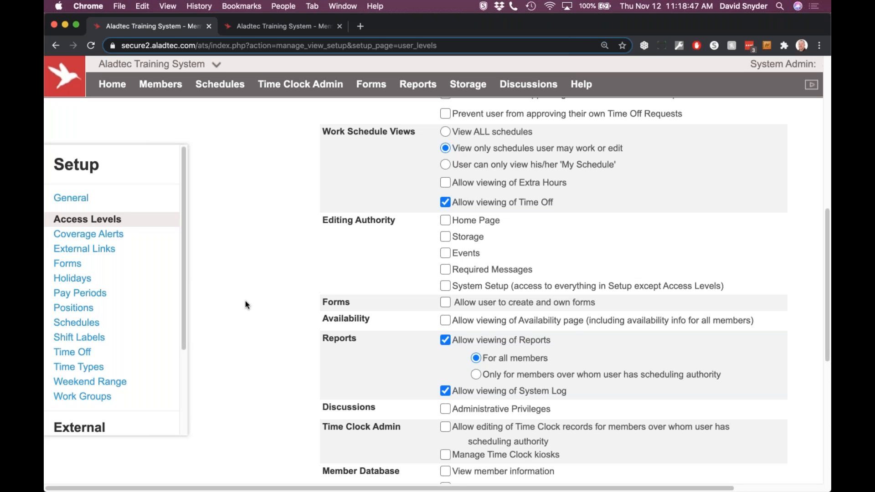
scroll(453, 315, down, 1)
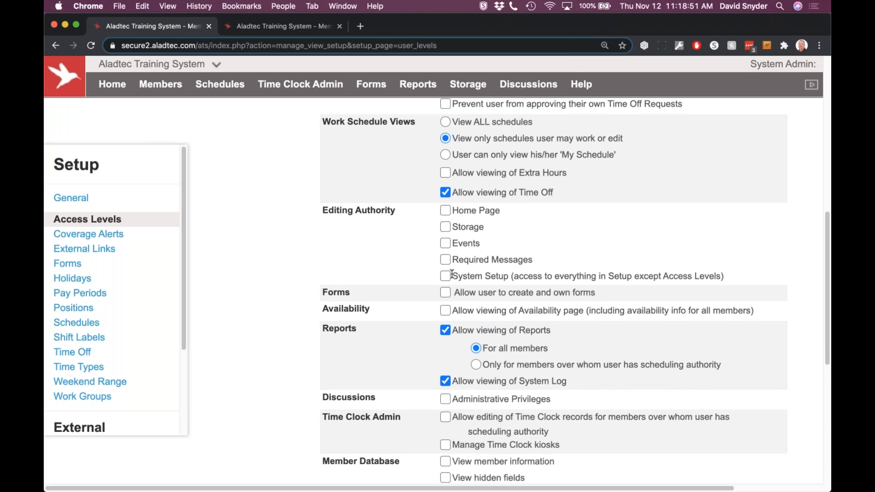
drag(454, 275, 793, 287)
drag(727, 275, 462, 279)
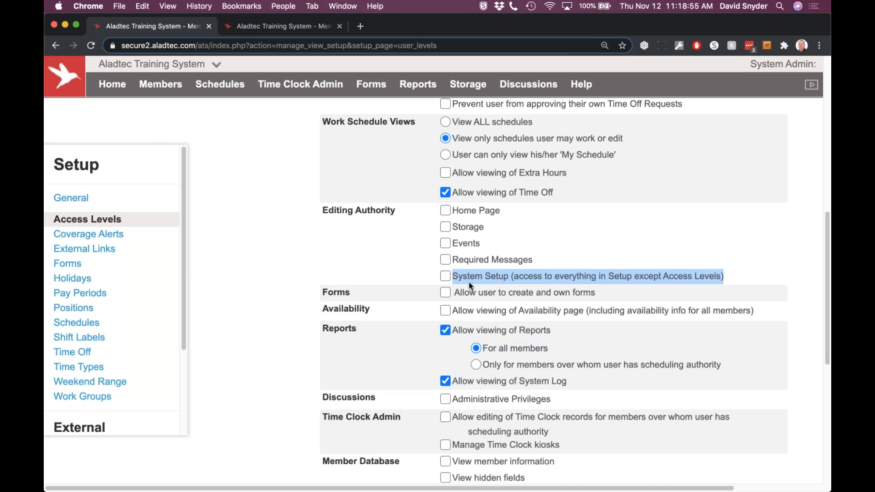
Try the System Setup editing authority for the Scheduler access level.
scroll(469, 280, up, 10)
click(235, 158)
scroll(453, 305, down, 12)
click(446, 211)
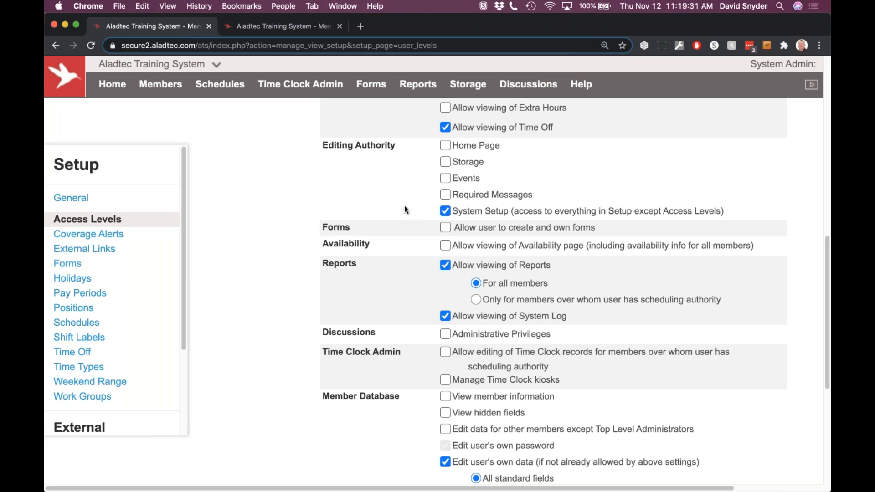
Prevent users with the Scheduler access level from approving their own Time Off Requests.
scroll(367, 217, up, 15)
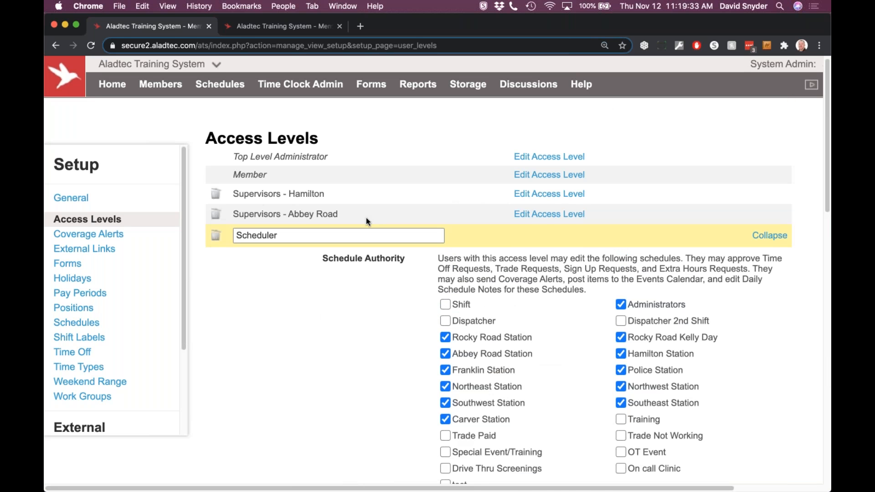
scroll(367, 219, down, 3)
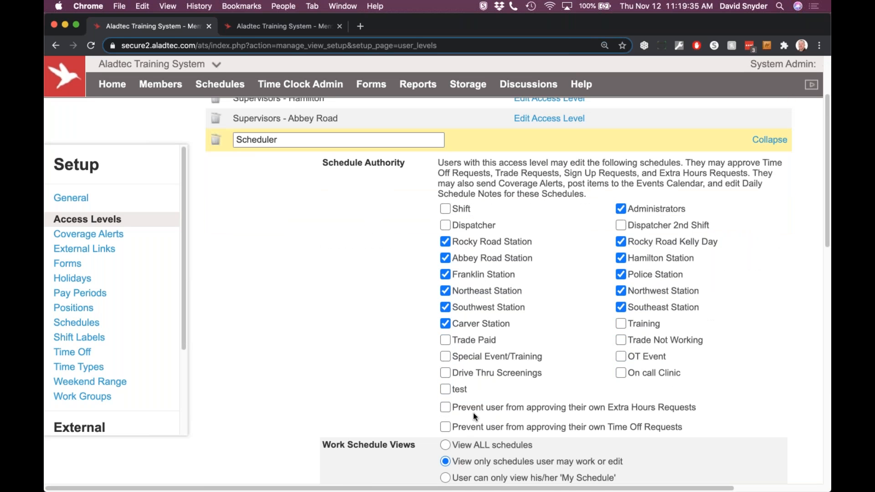
click(446, 427)
scroll(503, 408, up, 2)
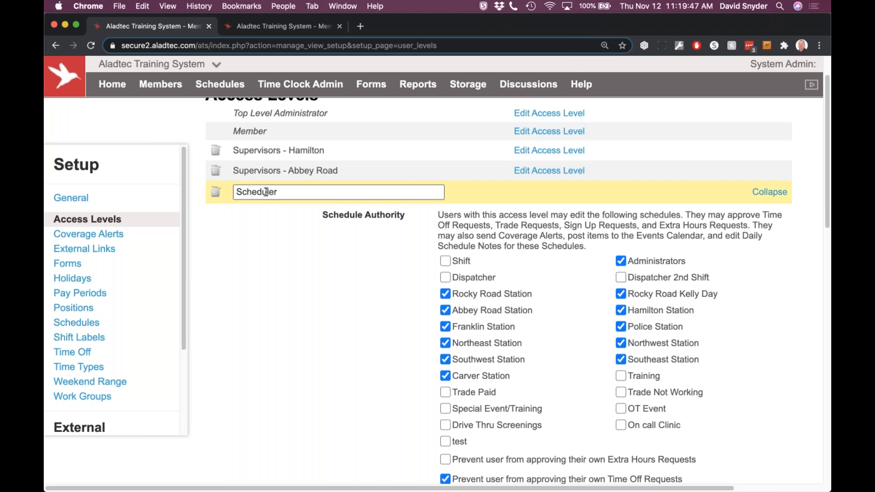
Remove the System Setup editing authority from the Scheduler access level.
scroll(417, 266, down, 3)
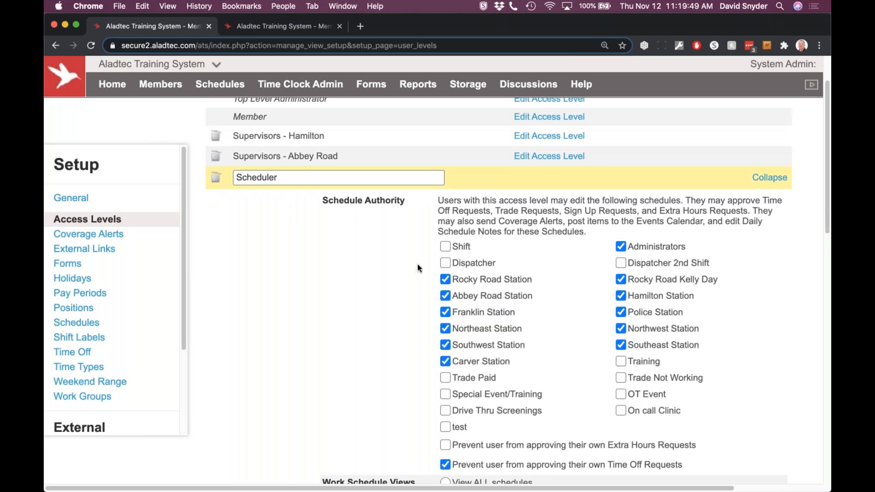
scroll(402, 329, down, 7)
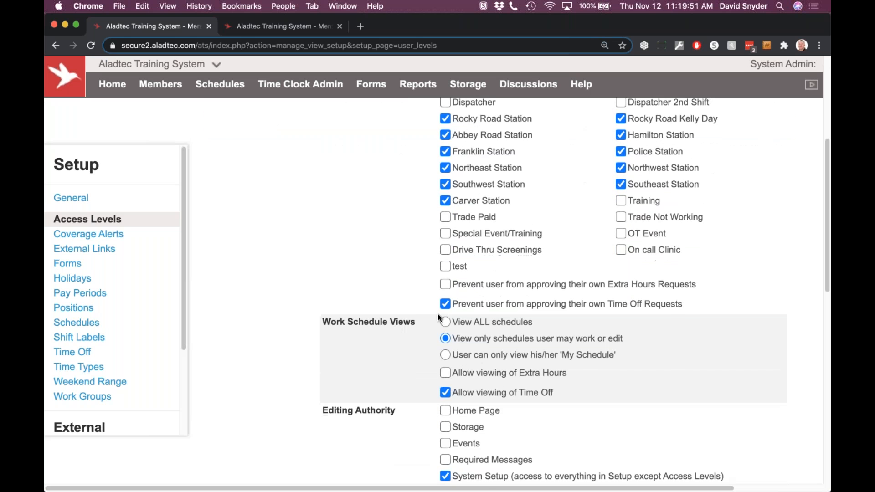
scroll(394, 328, down, 8)
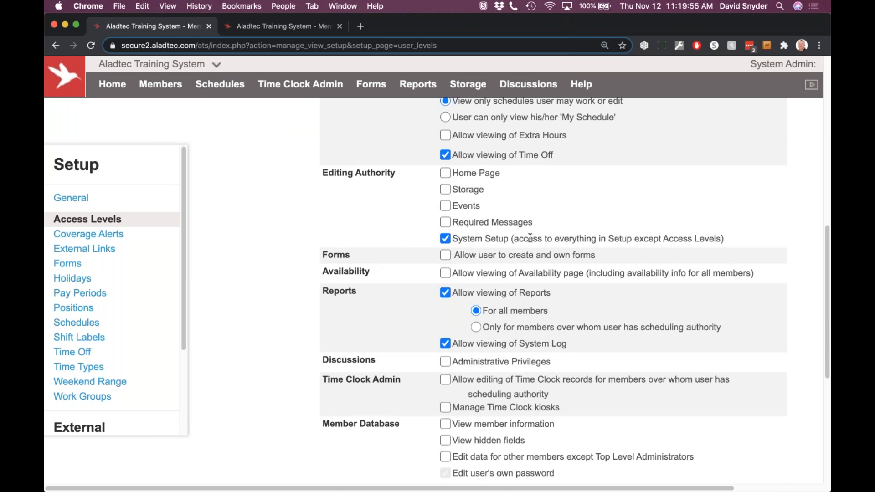
click(446, 239)
Try allowing Scheduler users to create and own forms, and check which forms and form tools are available.
click(445, 255)
drag(321, 255, 350, 255)
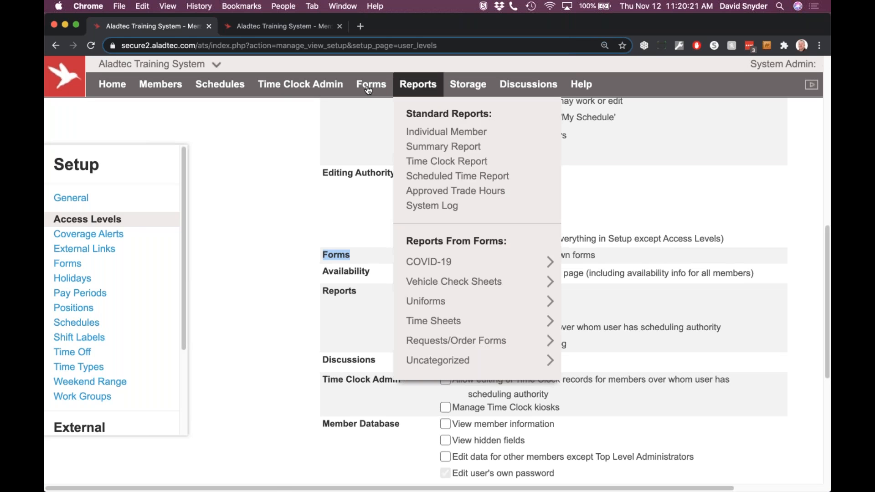
mouse_move(369, 89)
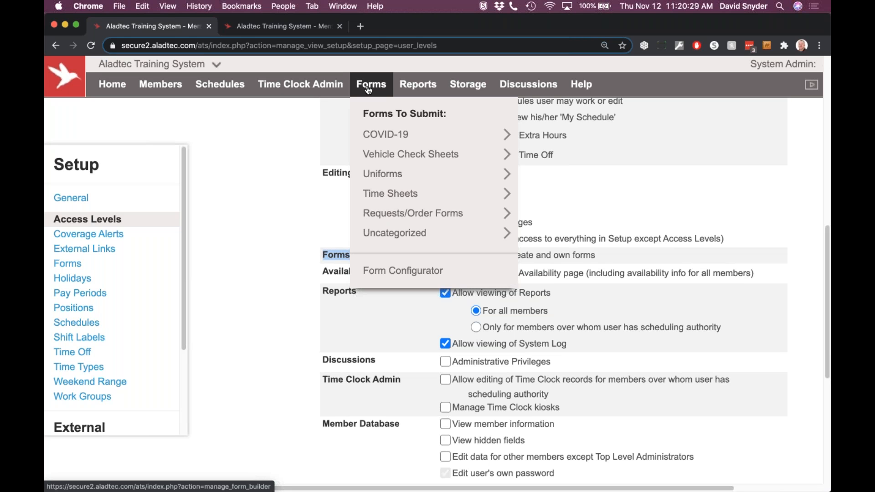
click(534, 275)
right_click(376, 78)
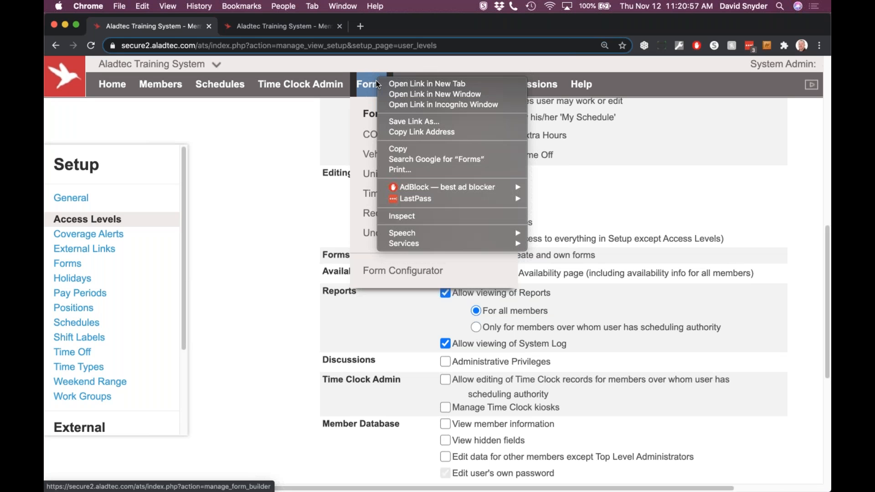
click(289, 240)
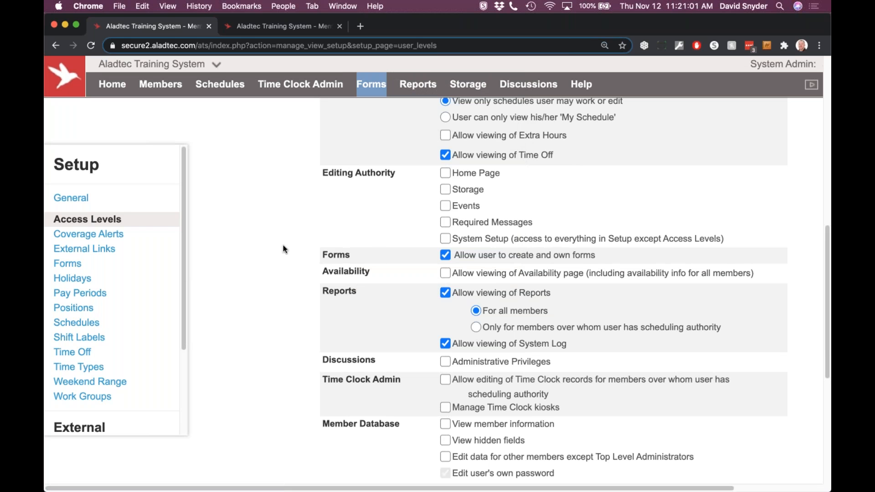
click(445, 255)
Examine the Scheduler level's Availability and Reports viewing permissions alongside its schedule view settings.
scroll(346, 280, down, 2)
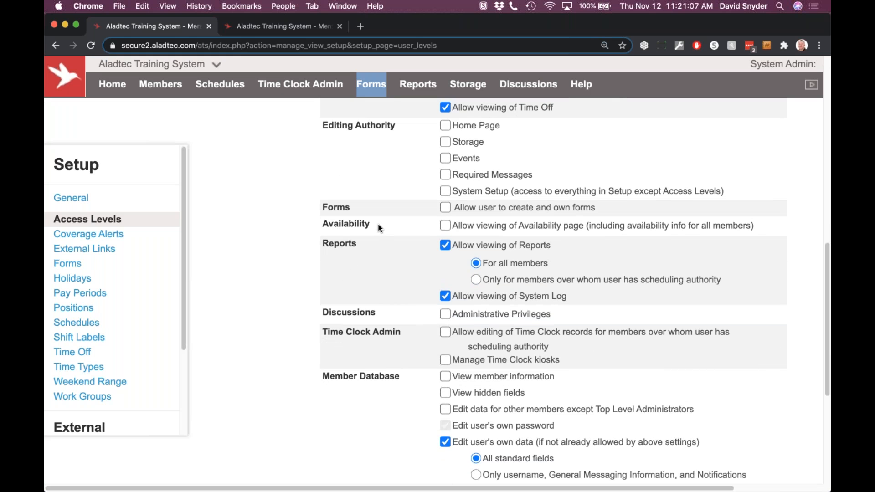
double_click(341, 228)
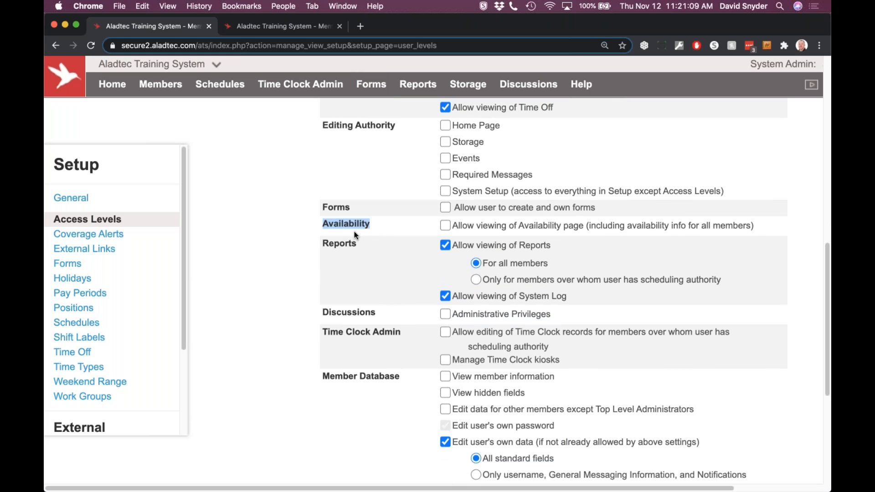
mouse_move(211, 80)
double_click(385, 244)
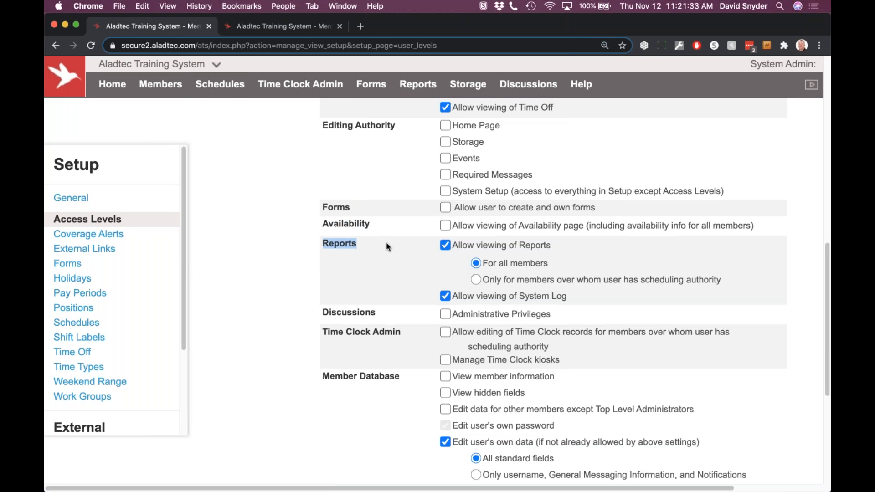
scroll(493, 239, up, 5)
scroll(494, 239, down, 3)
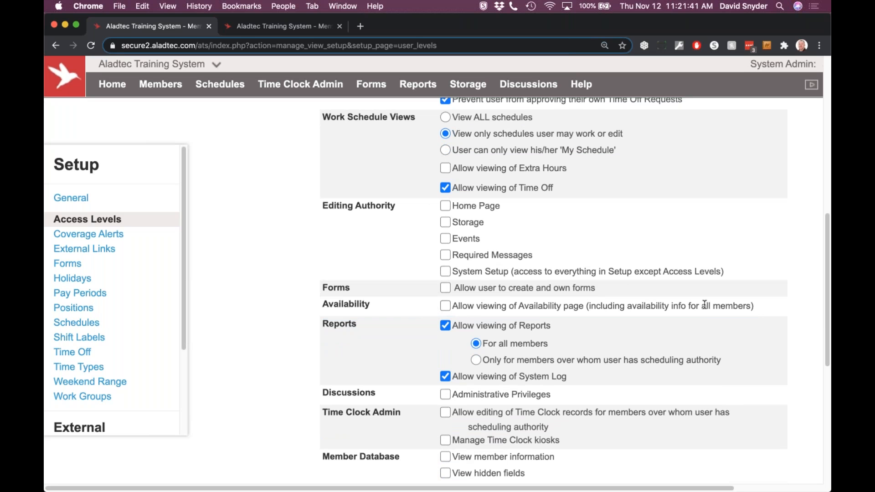
scroll(628, 267, down, 1)
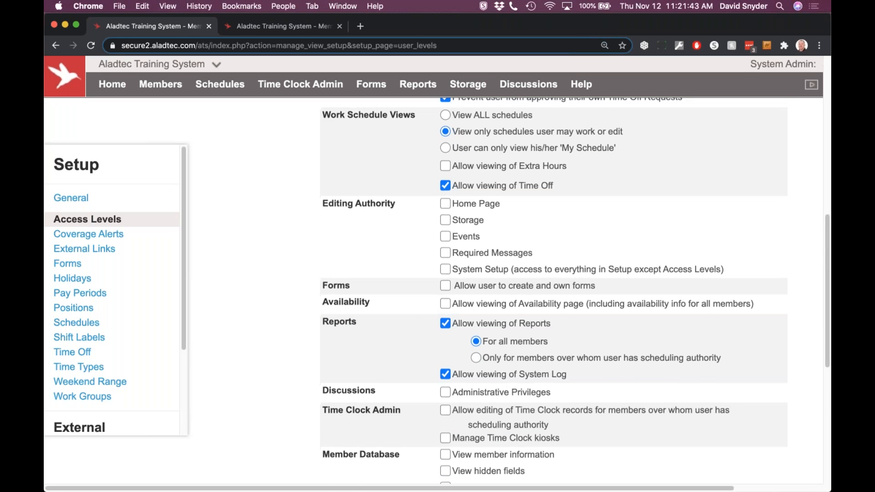
scroll(603, 255, down, 3)
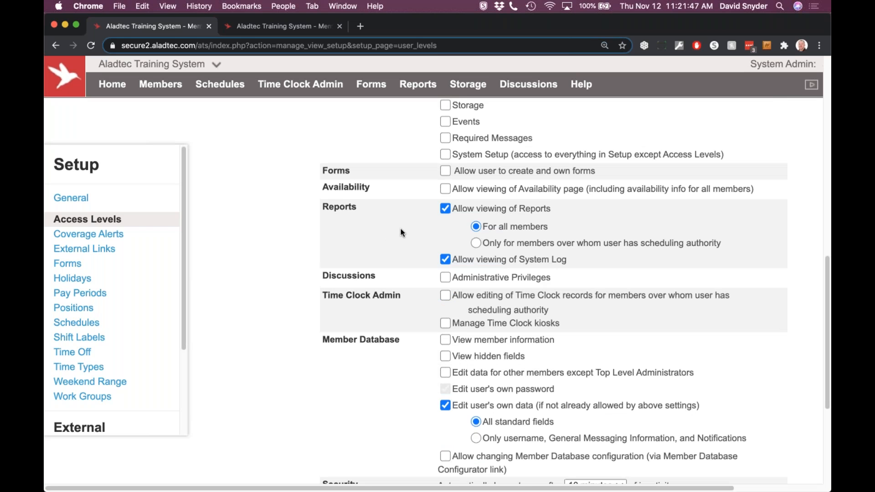
Restrict the Scheduler level's report viewing to only members over whom the user has scheduling authority.
mouse_move(423, 92)
drag(474, 212, 548, 229)
click(485, 225)
click(487, 244)
drag(483, 245, 749, 250)
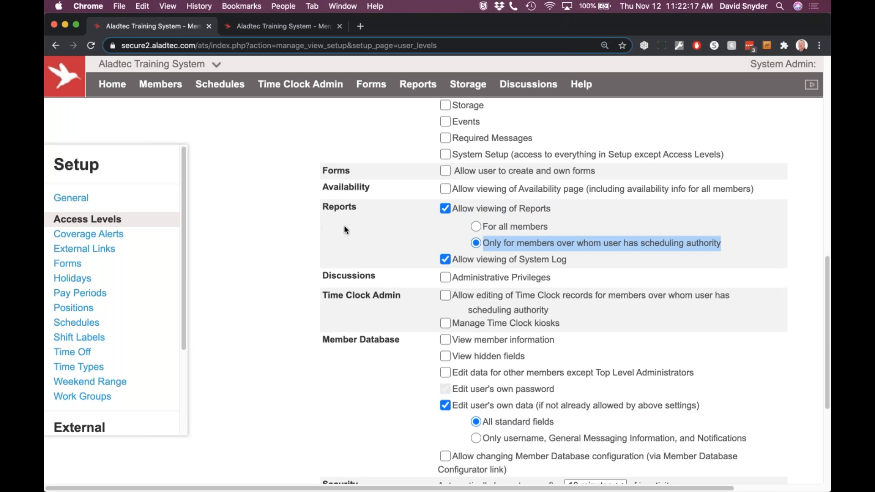
Compare the Scheduler level's Schedule Authority and Work Schedule Views with its report viewing restriction.
scroll(357, 234, up, 10)
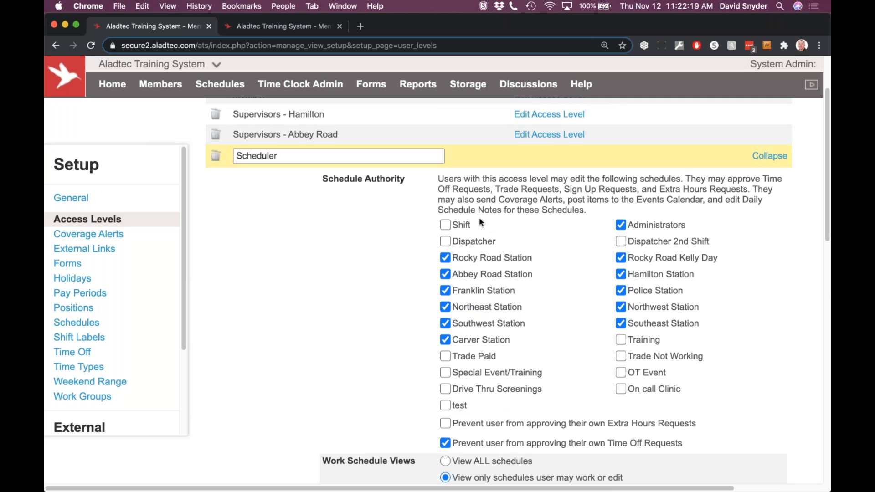
scroll(576, 362, down, 1)
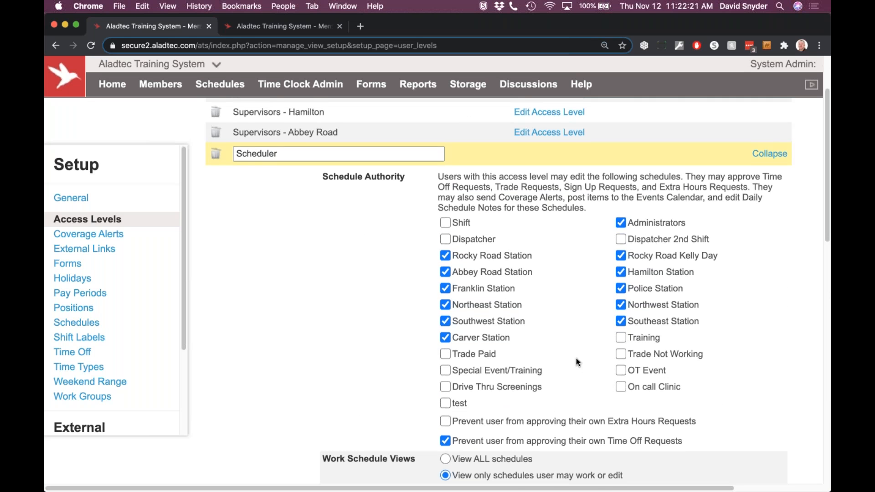
scroll(576, 362, down, 2)
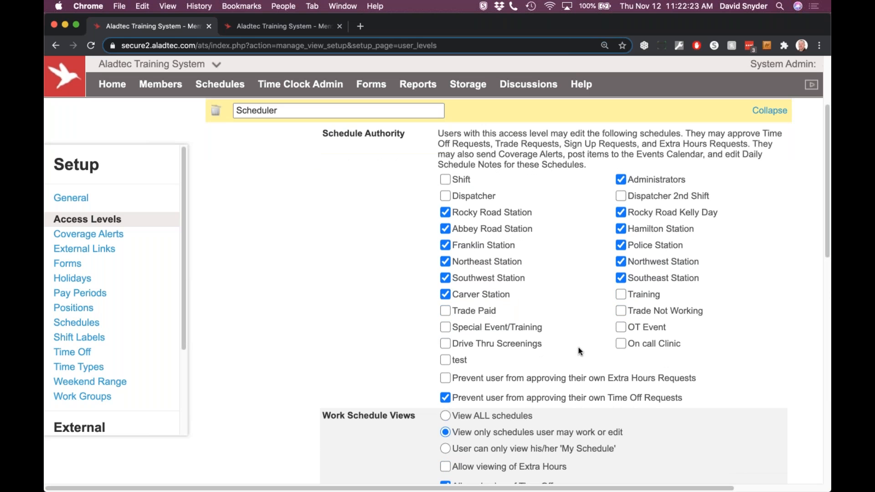
scroll(579, 351, down, 10)
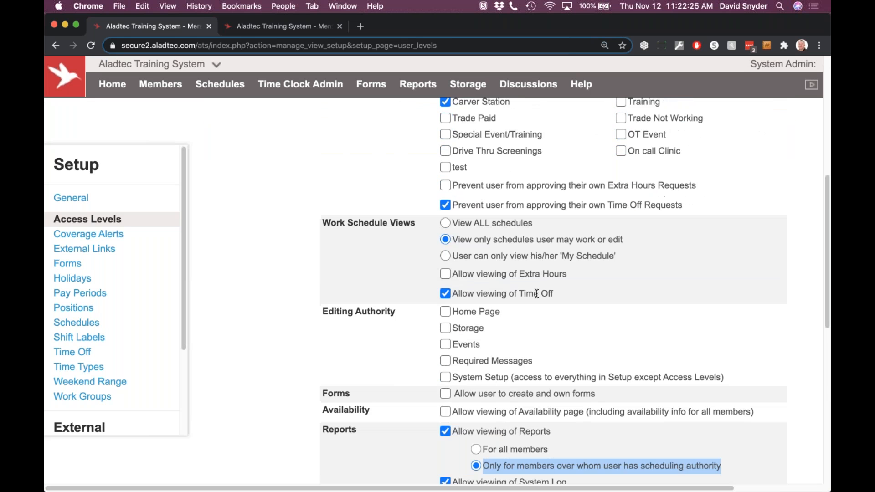
scroll(537, 294, down, 10)
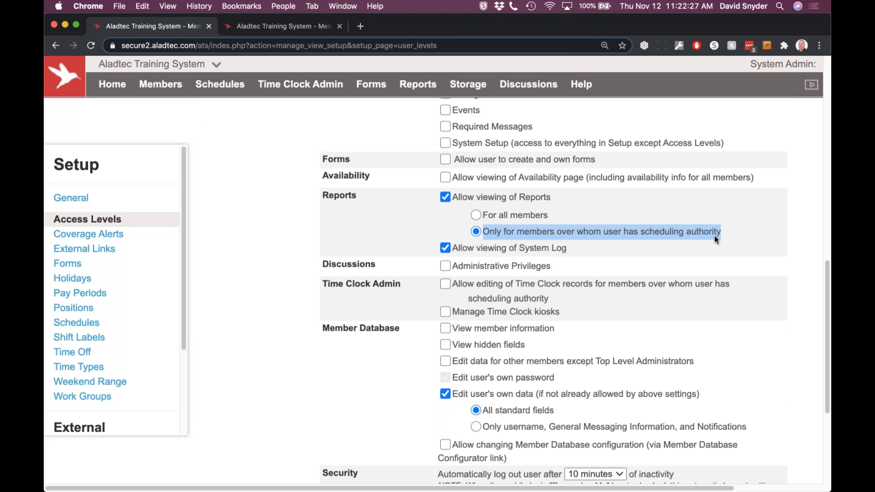
click(598, 218)
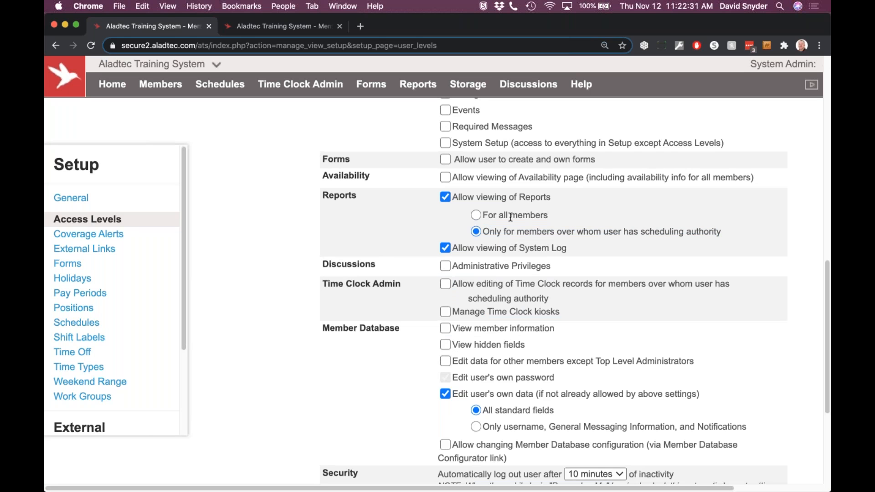
Remove the Scheduler level's permission to view the System Log, and check which reports and member pages are available.
click(444, 248)
drag(518, 248, 594, 250)
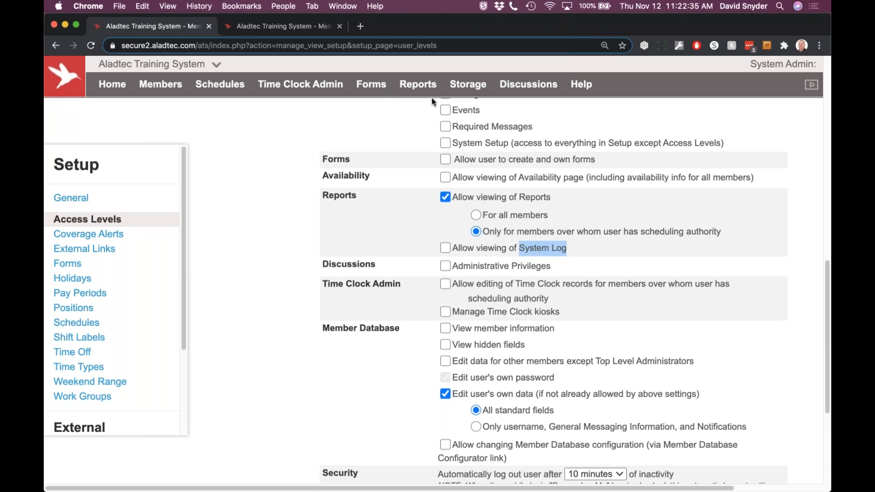
mouse_move(430, 87)
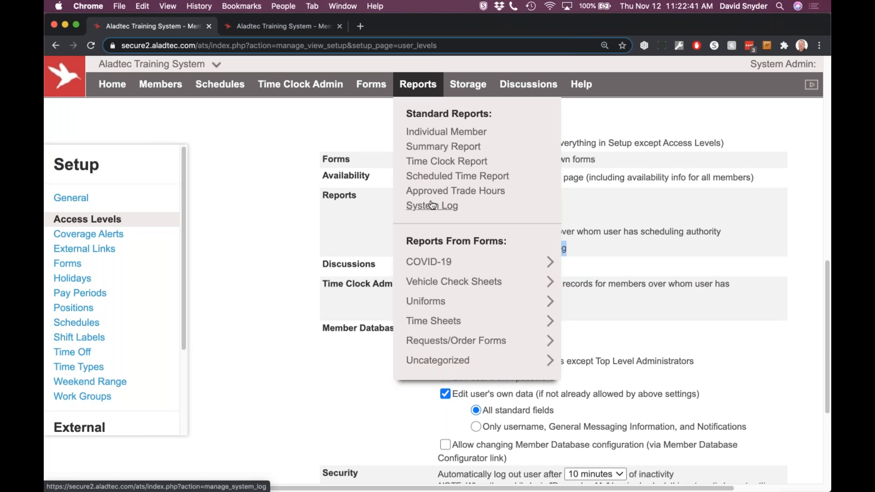
mouse_move(161, 86)
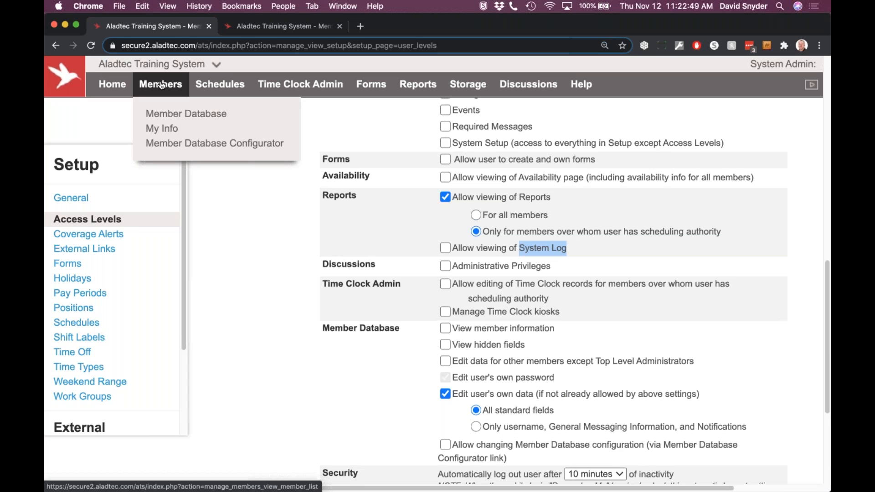
click(177, 143)
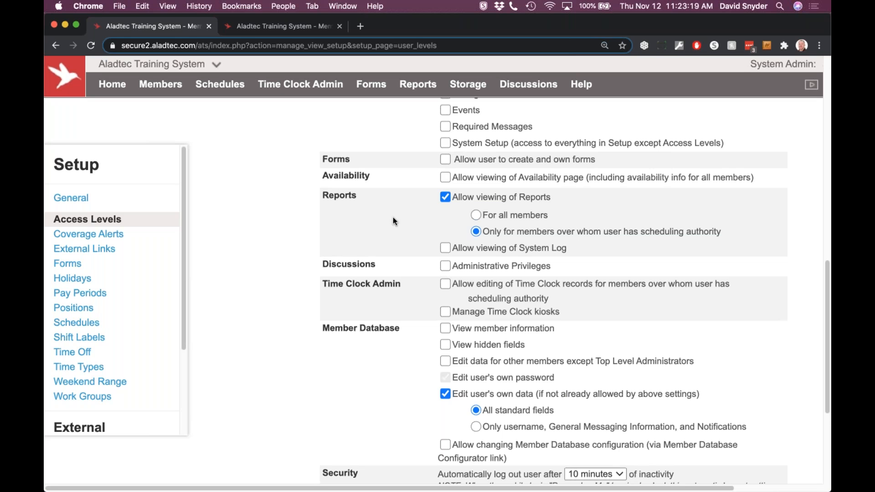
Try granting the Scheduler level administrative privileges for Discussions, then withdraw them.
scroll(399, 224, down, 3)
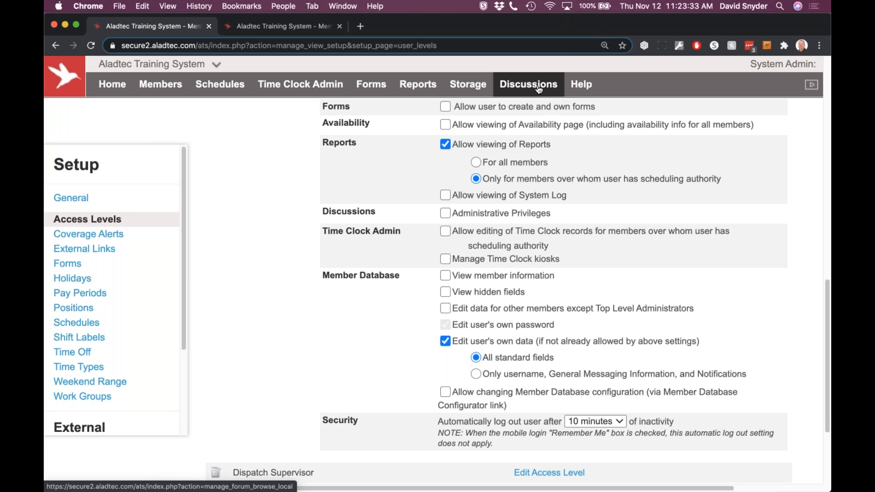
click(445, 212)
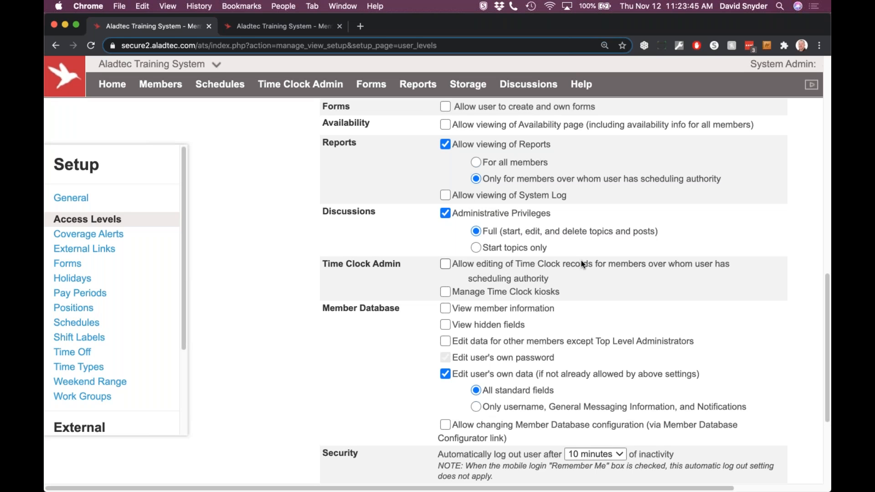
click(445, 213)
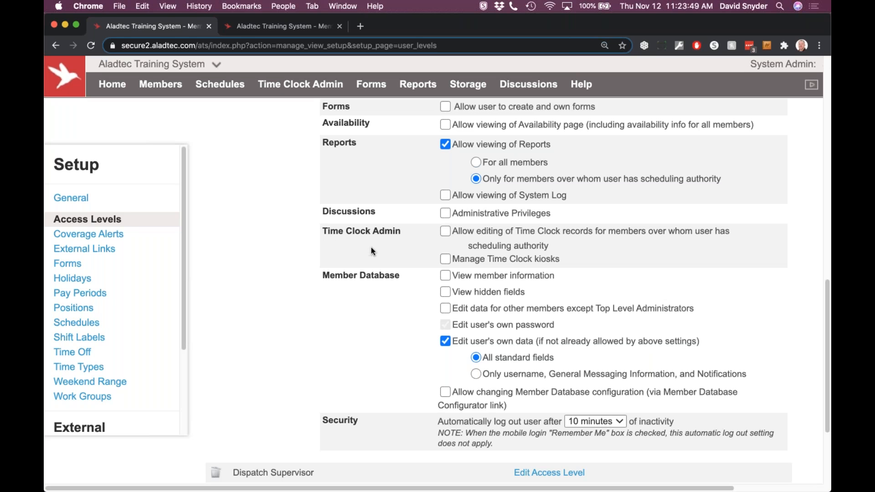
Try the Scheduler level's Time Clock record editing and kiosk management permissions, checking them against its Schedule Authority.
mouse_move(286, 76)
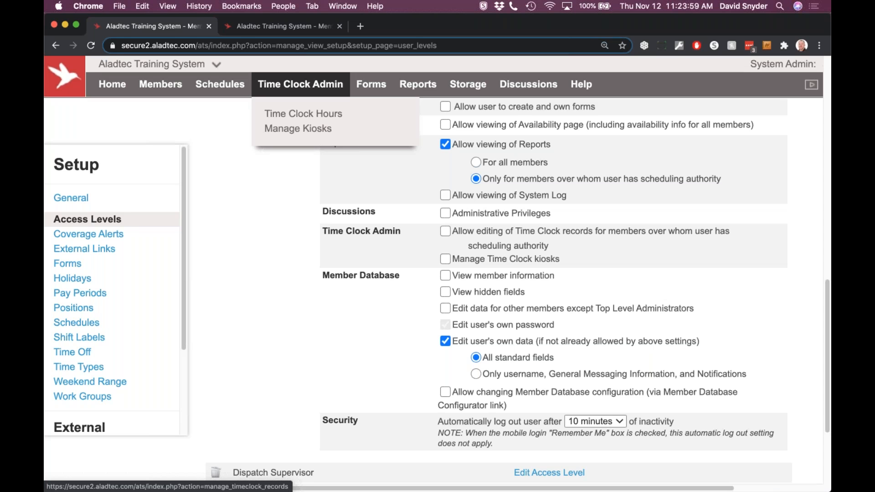
click(446, 231)
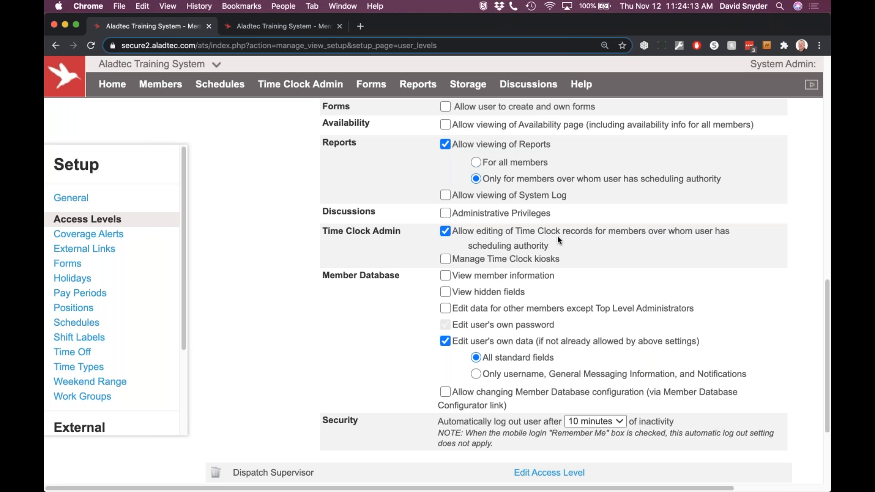
scroll(559, 239, up, 6)
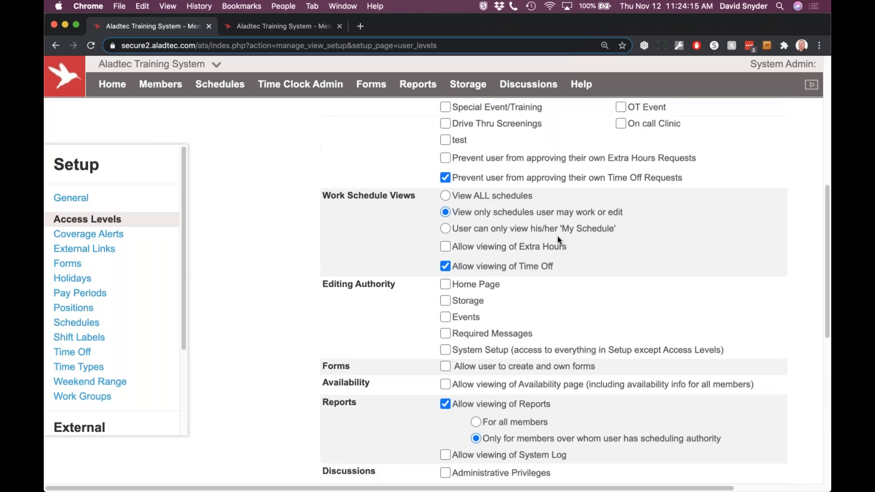
scroll(557, 236, up, 2)
scroll(521, 168, down, 8)
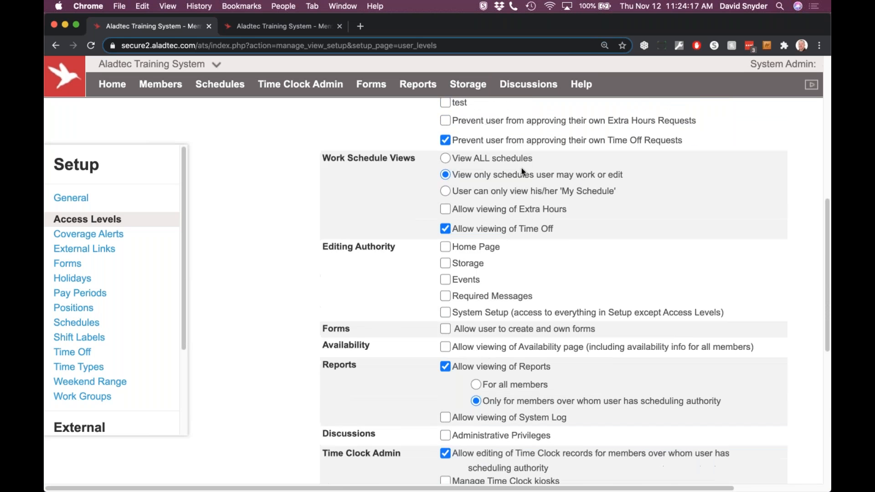
scroll(521, 168, up, 8)
scroll(556, 228, up, 3)
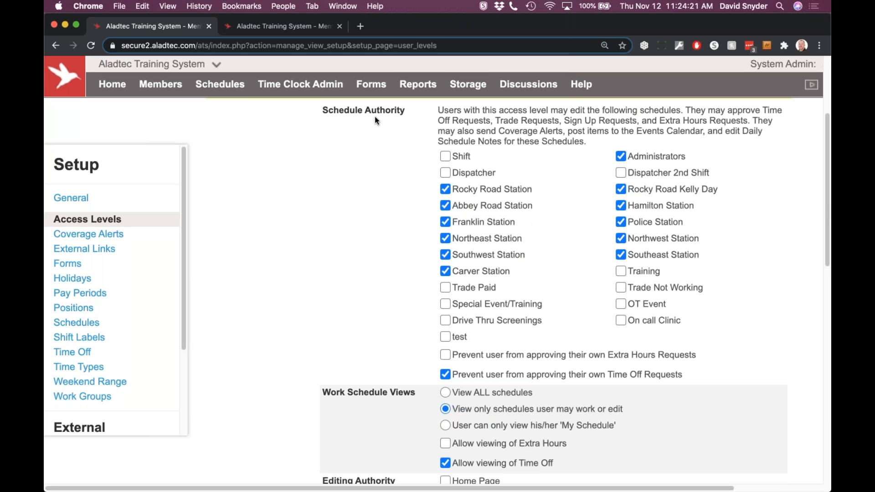
scroll(516, 230, down, 1)
scroll(463, 271, down, 9)
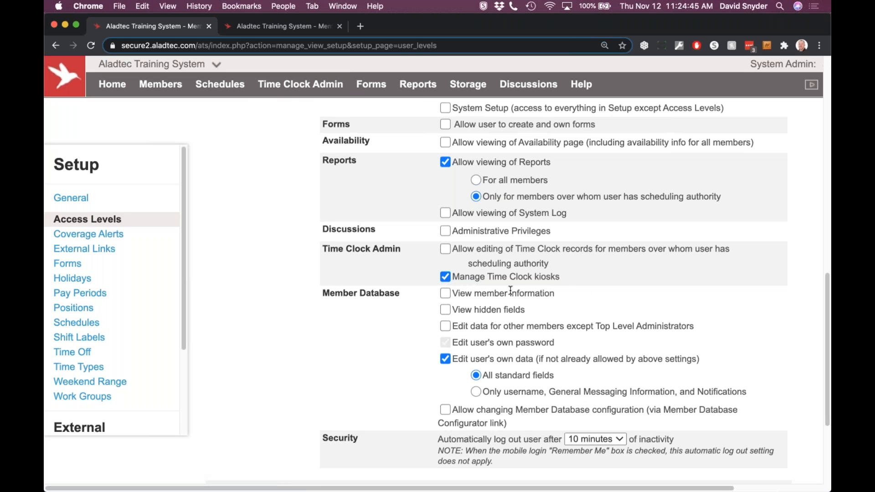
click(444, 277)
Allow the Scheduler level to view member information for all members in the Member Database section.
scroll(405, 308, down, 2)
scroll(392, 296, down, 1)
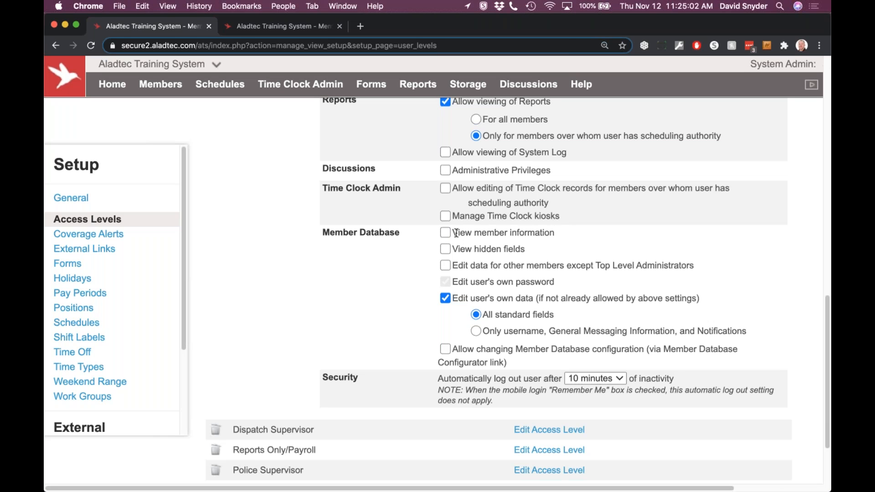
drag(451, 233, 567, 250)
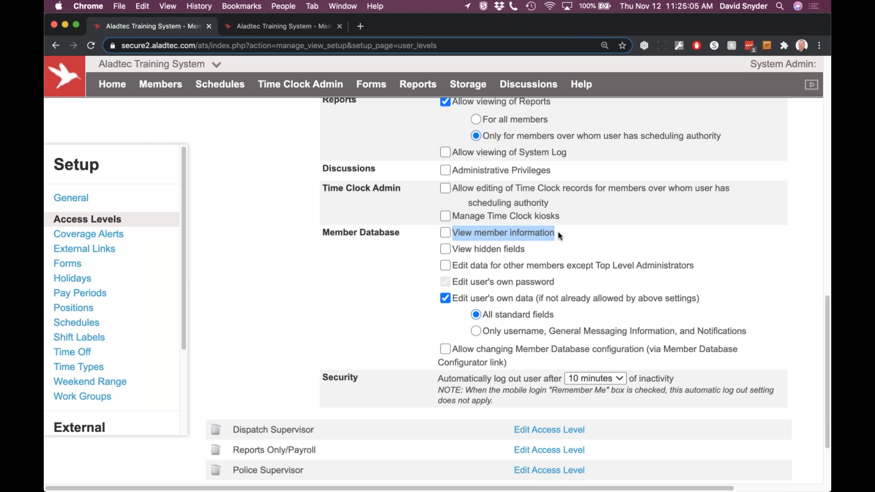
click(445, 232)
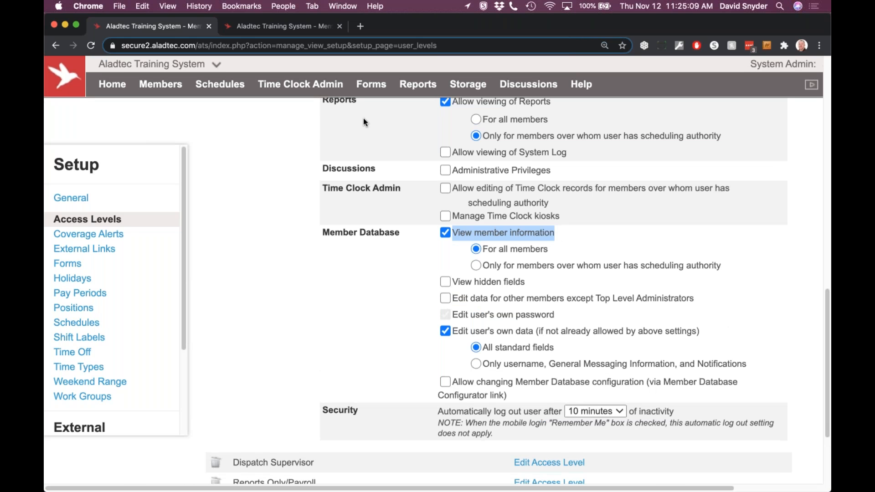
View the Member Database in the second browser tab with the Member Information filter and select all listed members.
click(247, 25)
mouse_move(93, 85)
click(132, 113)
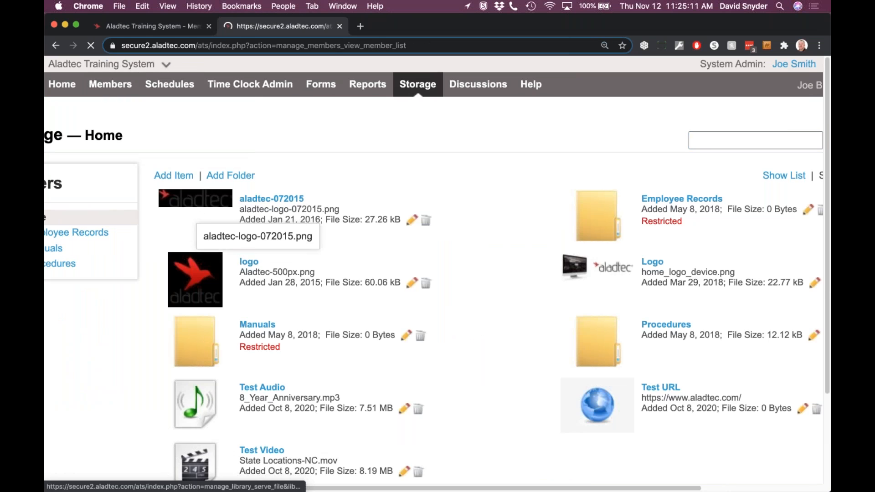
click(790, 144)
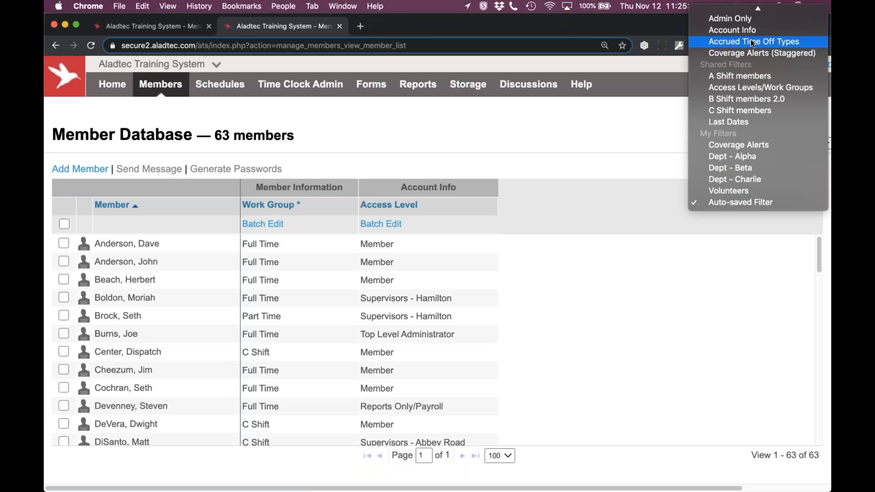
click(751, 40)
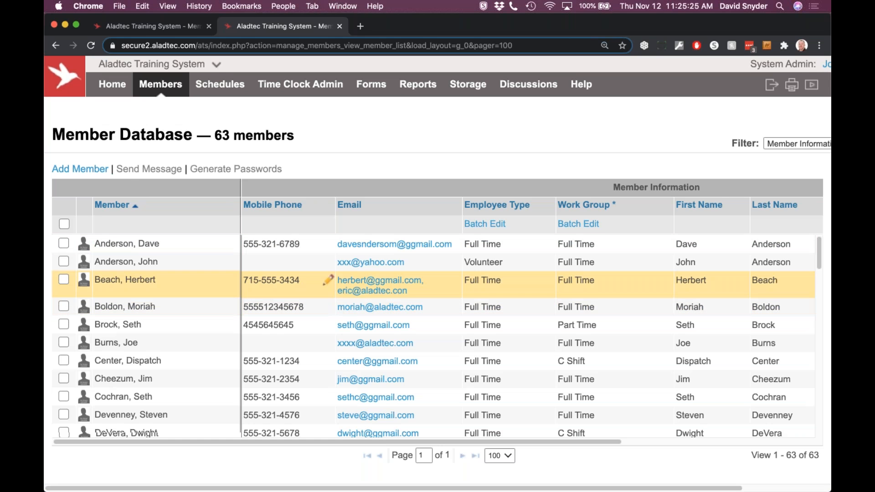
click(64, 244)
click(64, 261)
click(64, 224)
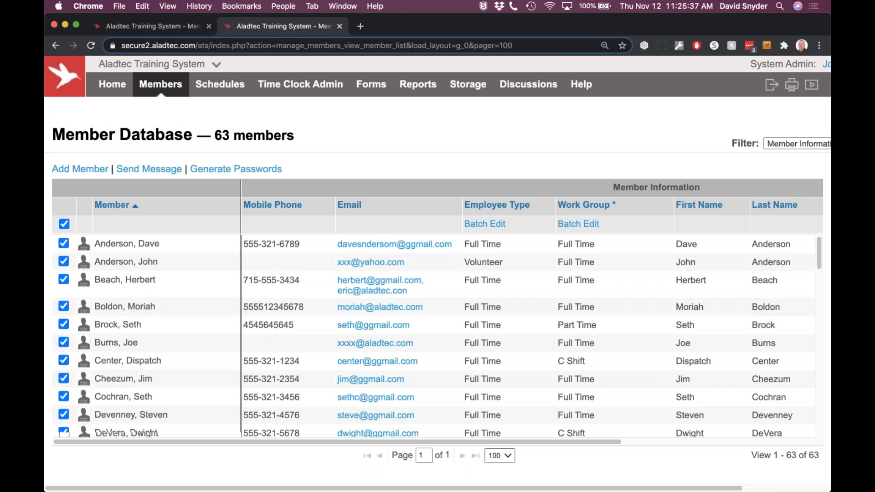
Back in the access level settings, try toggling the Scheduler level's View member information and View hidden fields permissions.
click(167, 26)
click(504, 227)
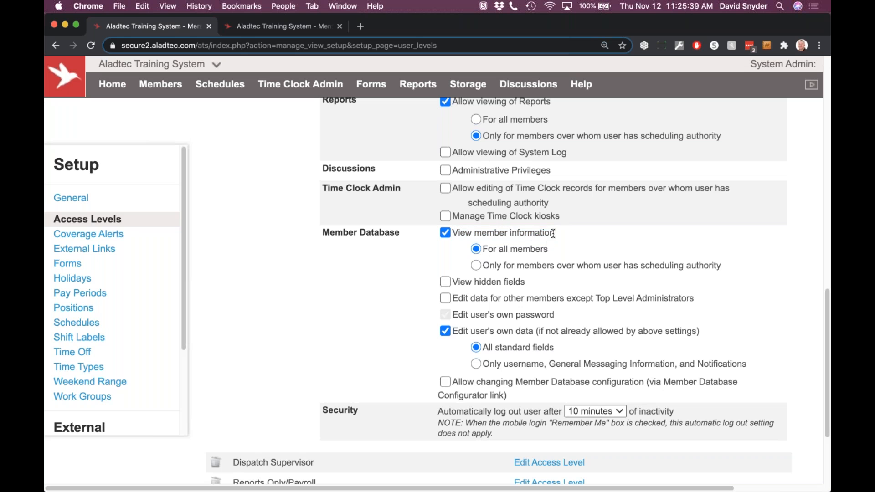
drag(554, 233, 453, 231)
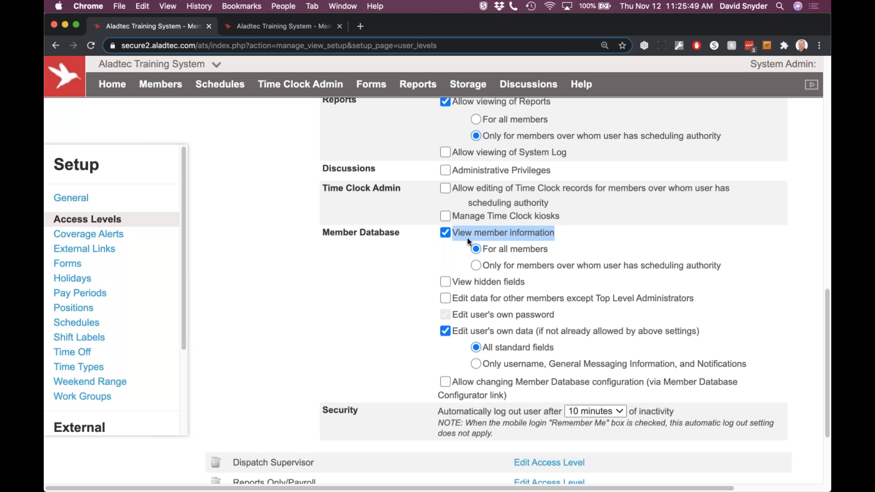
click(444, 232)
click(446, 233)
click(446, 283)
mouse_move(158, 78)
Allow the Scheduler level to edit data for all other members except Top Level Administrators.
click(445, 298)
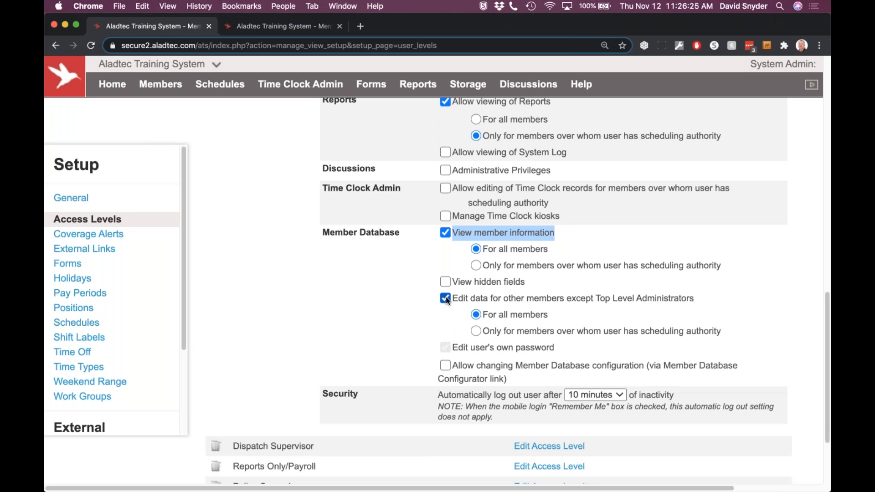
click(475, 314)
Open the first listed member's record for editing in the Member Database and examine its positions, accruals, staffing and certification fields.
click(246, 29)
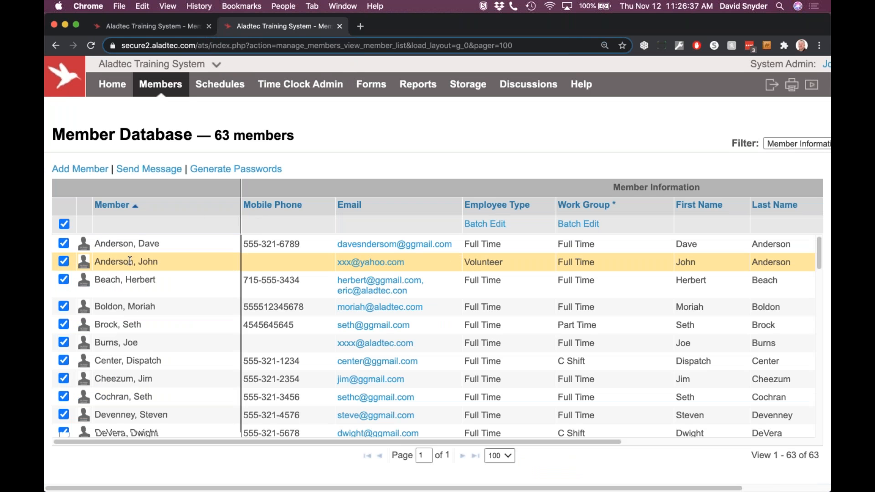
click(135, 244)
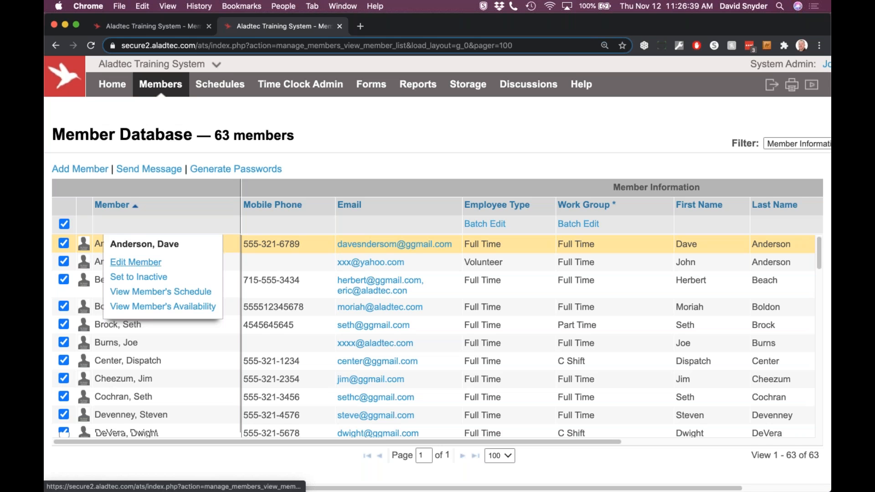
click(132, 263)
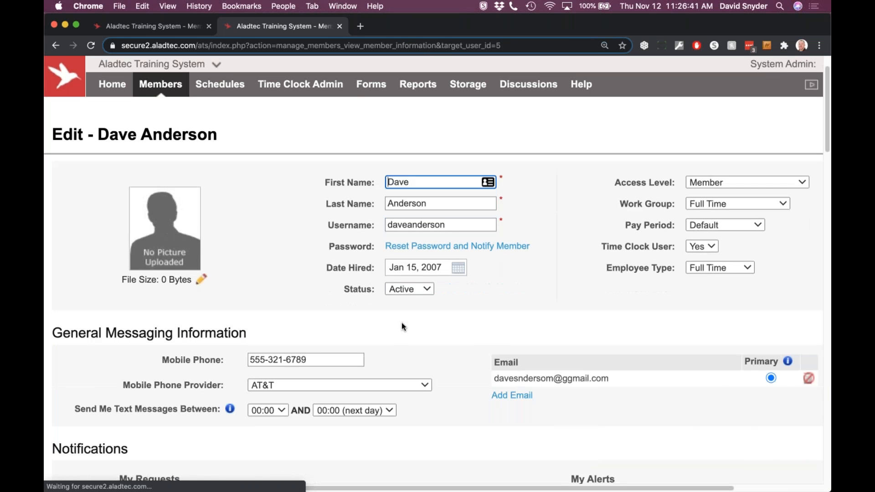
scroll(401, 324, down, 15)
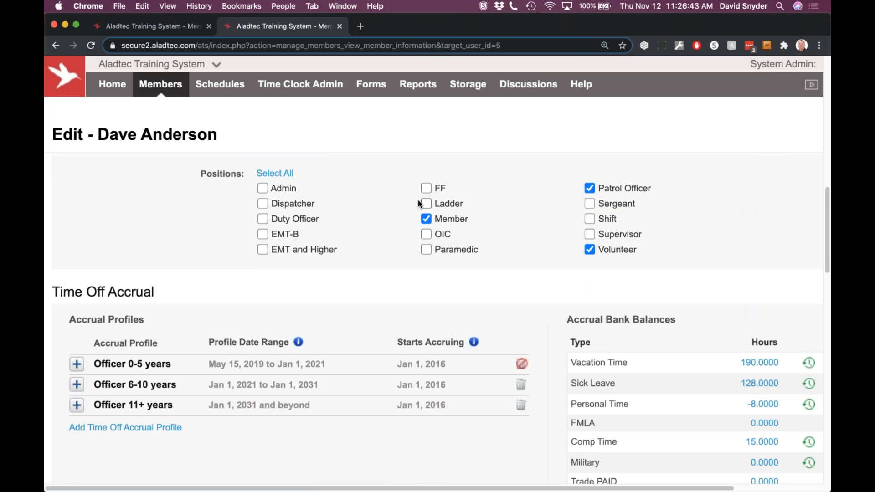
scroll(260, 317, down, 5)
scroll(390, 332, down, 5)
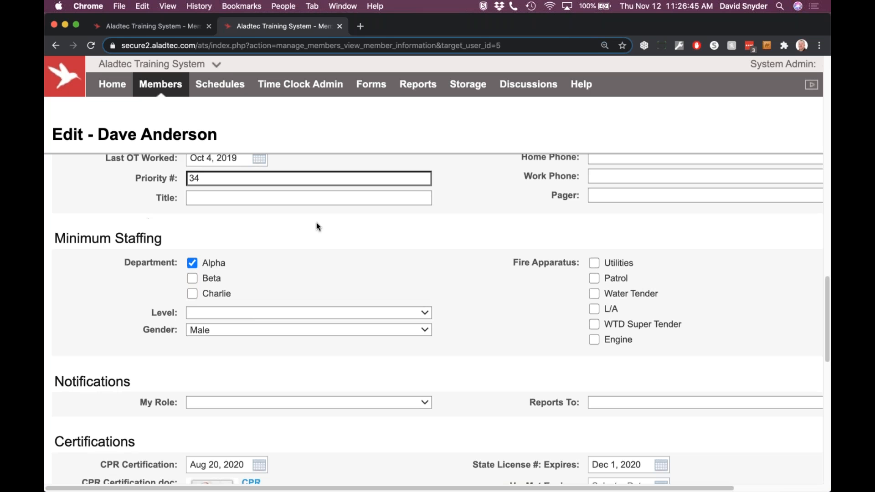
scroll(458, 364, down, 3)
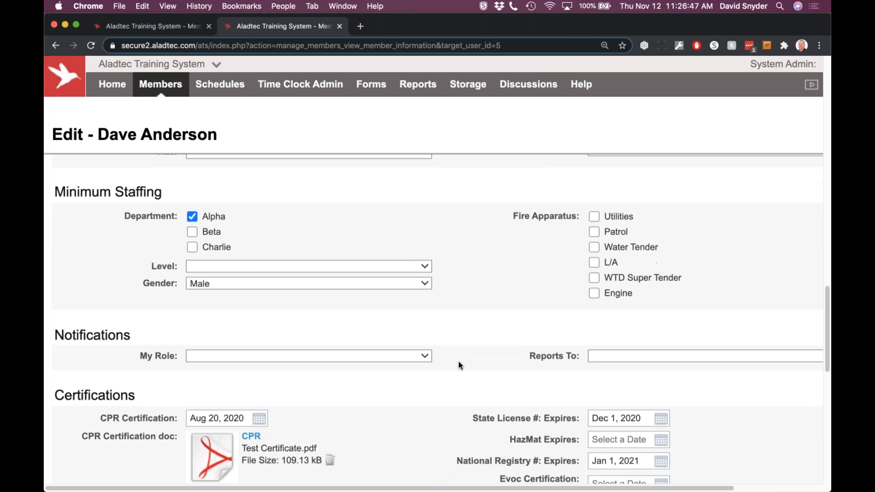
In the Scheduler level, disallow editing other members' data and limit own-data editing to username, General Messaging Information, and Notifications.
click(132, 23)
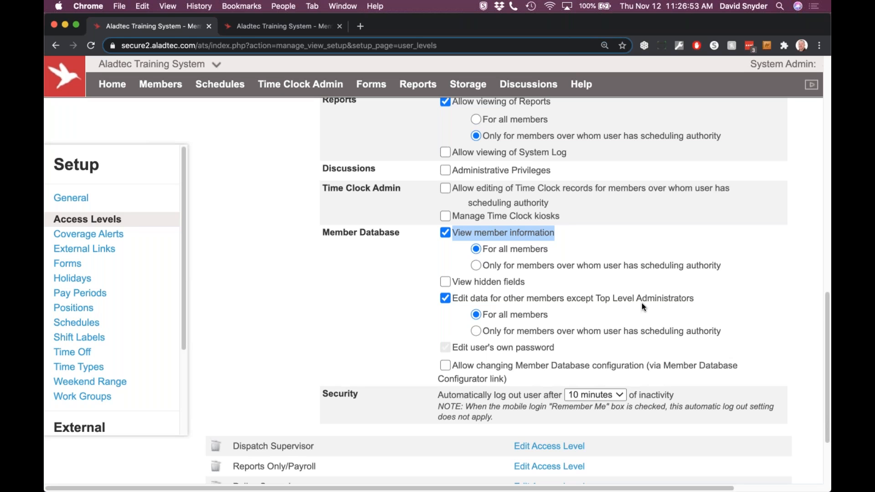
click(445, 298)
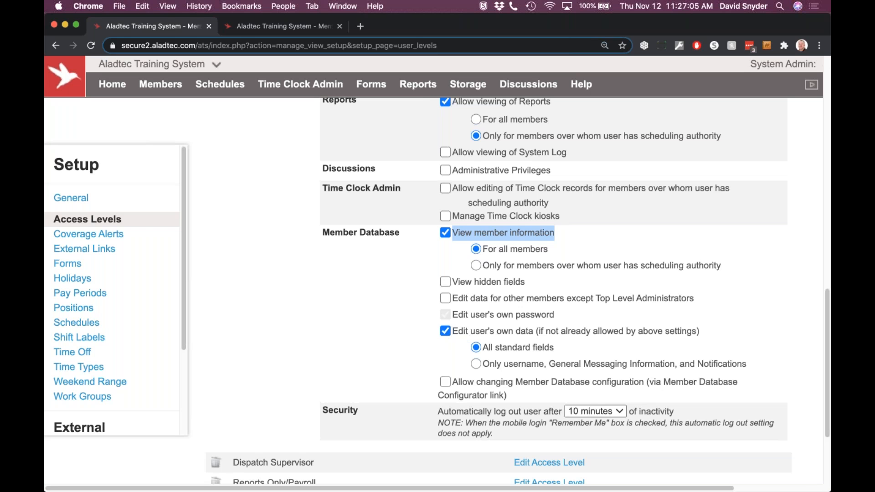
click(476, 363)
Examine the username, General Messaging Information and Notifications fields in the open member record in the second browser tab.
click(282, 26)
scroll(401, 302, up, 5)
scroll(403, 296, up, 10)
scroll(403, 296, down, 2)
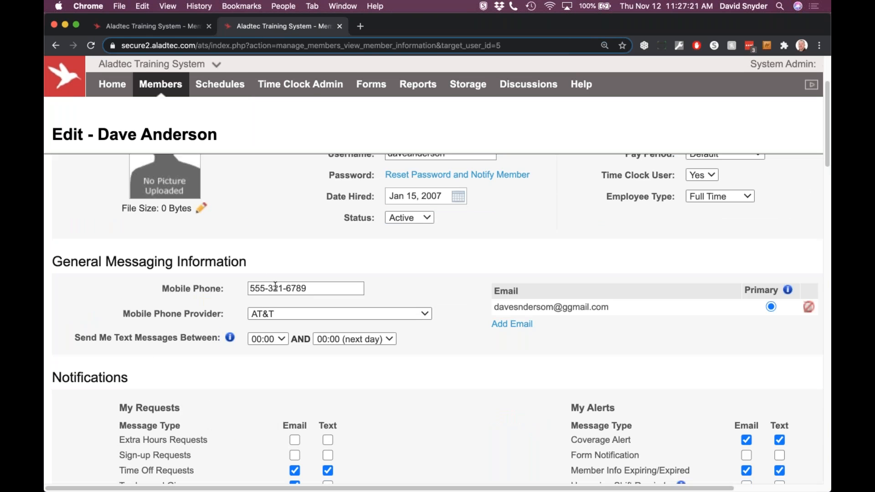
mouse_move(565, 304)
scroll(410, 290, down, 2)
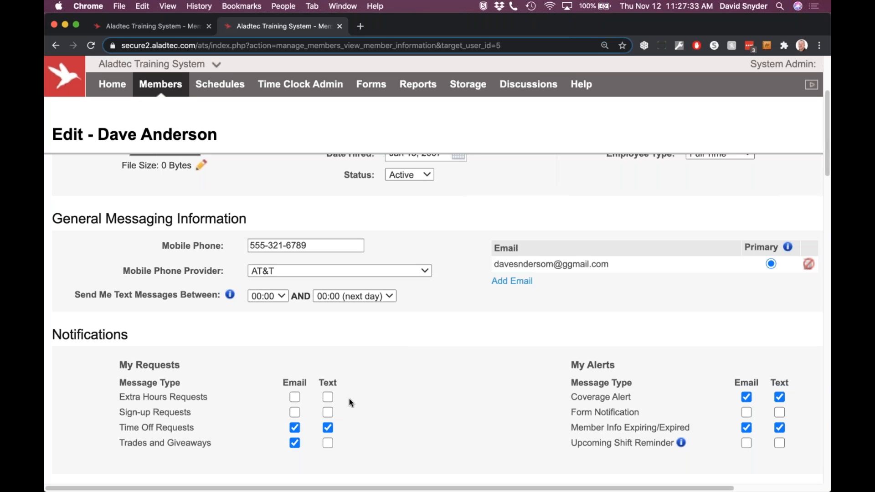
Back in the access level settings, set the Scheduler level's own-data editing to All standard fields.
click(179, 26)
drag(482, 363, 744, 367)
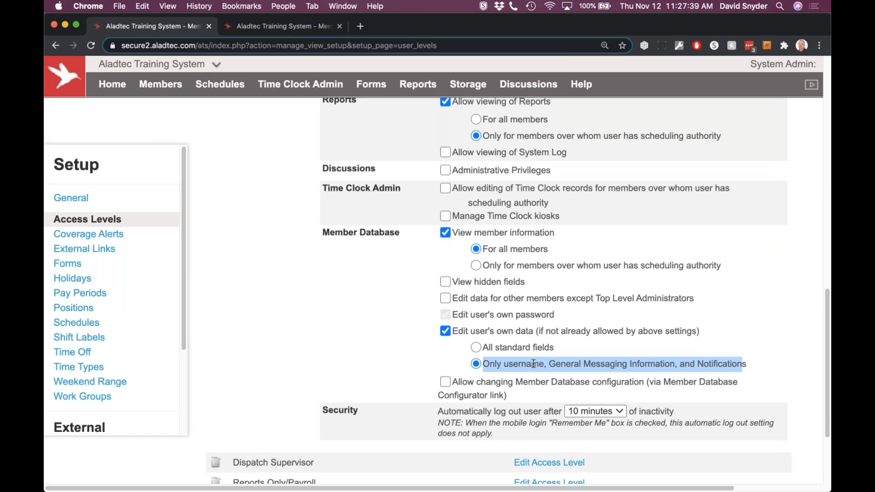
click(744, 365)
drag(745, 364, 512, 360)
click(518, 366)
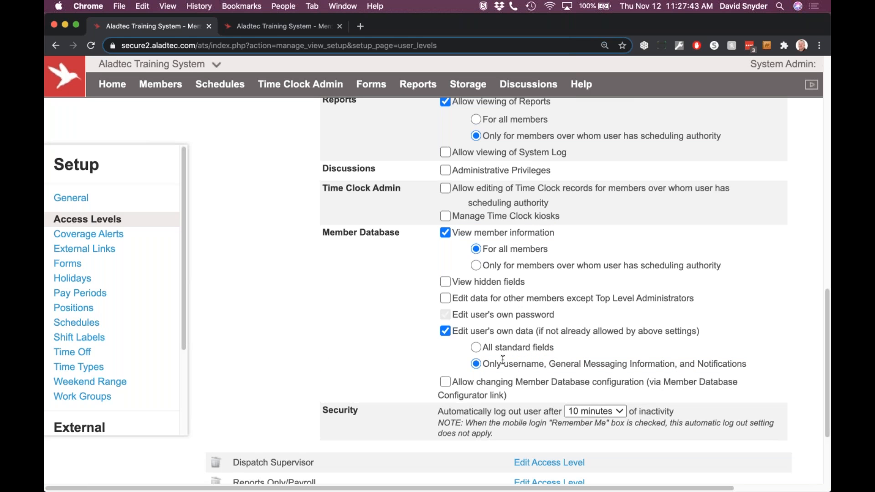
click(475, 347)
Look through the member record's standard fields, from Member Information down to General Information and Minimum Staffing.
click(279, 27)
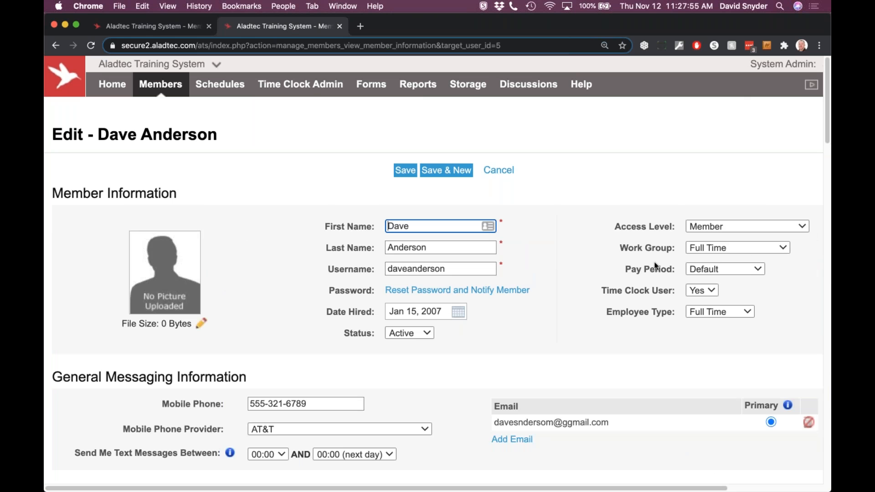
scroll(460, 351, down, 15)
scroll(459, 352, down, 10)
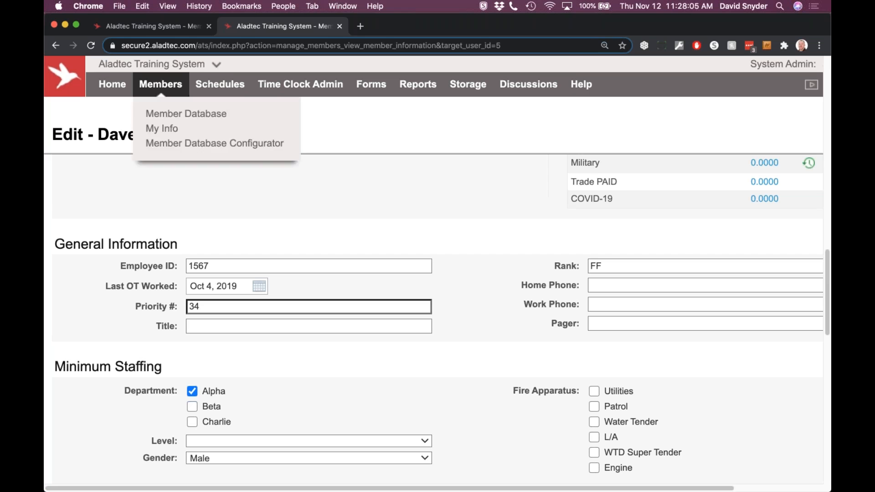
Disallow the Scheduler level from editing the user's own data in the Member Database permissions.
click(167, 27)
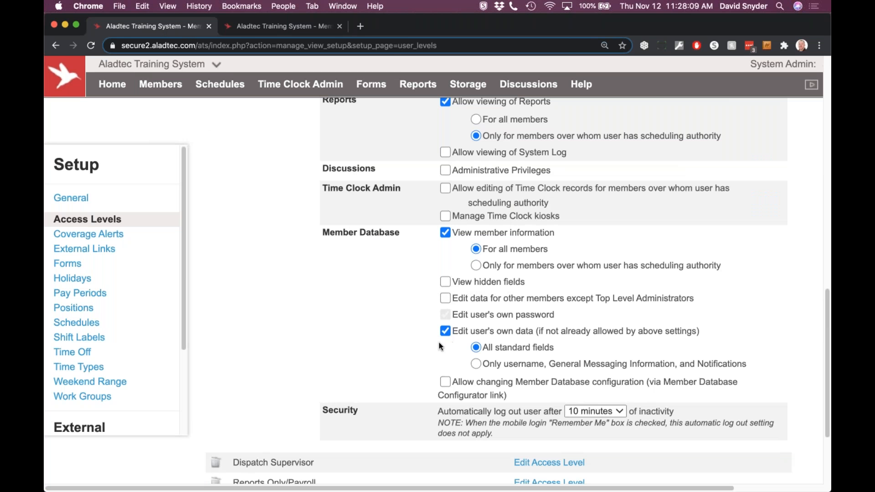
click(446, 331)
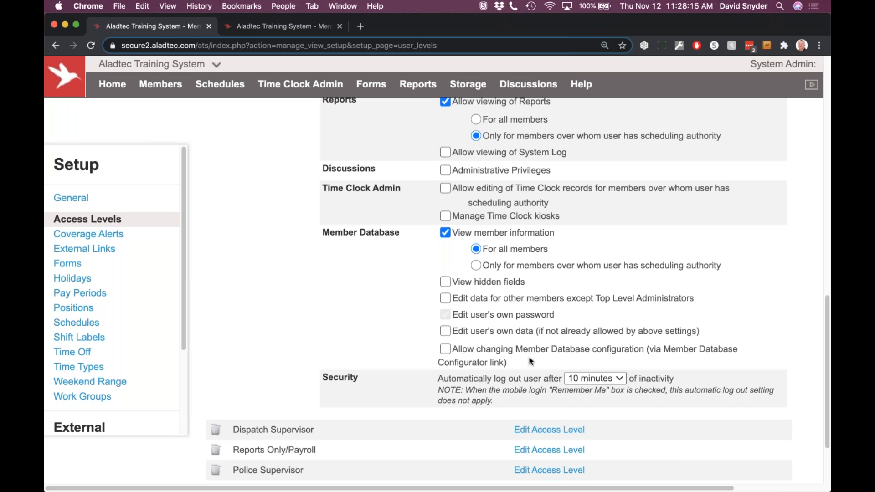
In the Member Database Configurator, add Multi Option and Text fields to General Information and move Employee ID beneath Rank.
mouse_move(157, 85)
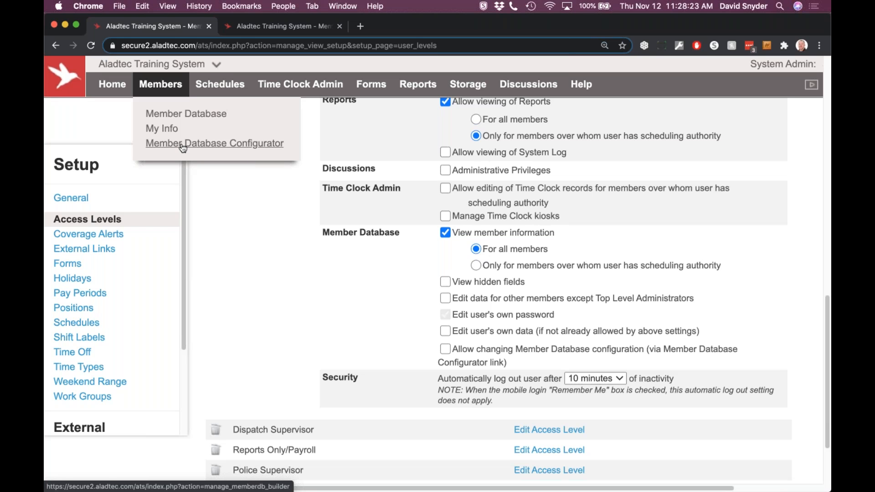
click(261, 26)
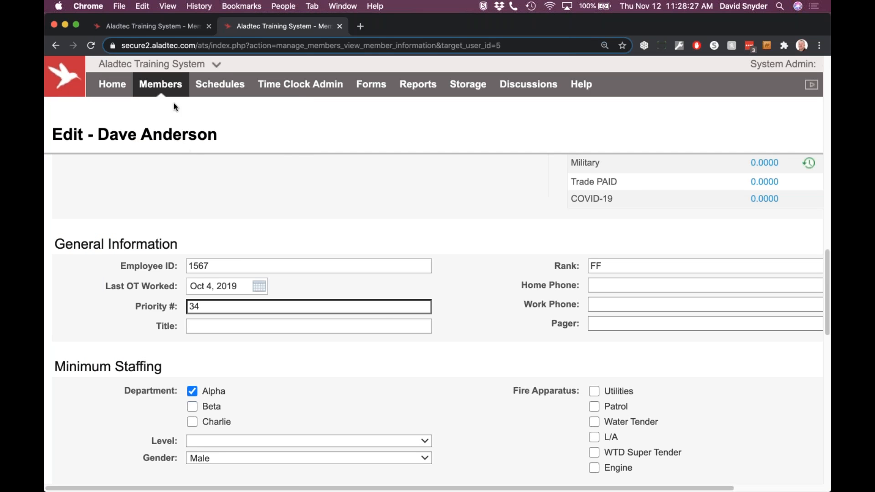
click(186, 142)
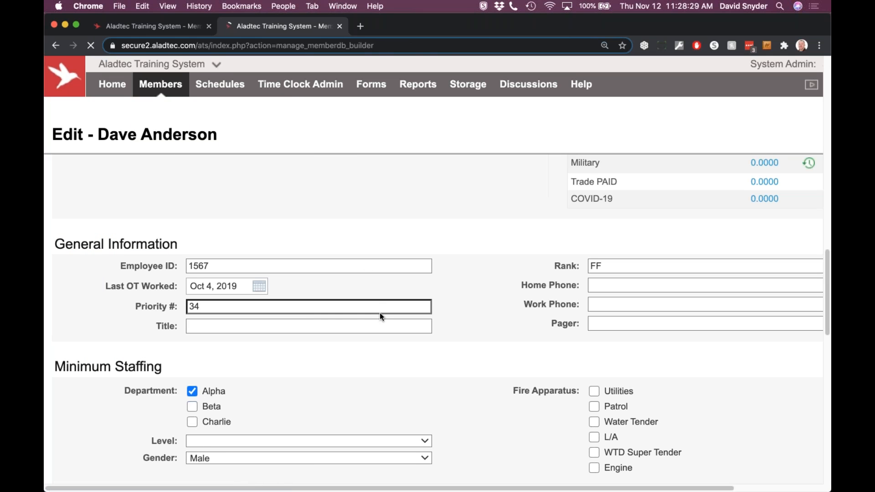
scroll(383, 314, down, 3)
drag(112, 321, 392, 317)
drag(113, 271, 611, 310)
drag(339, 271, 623, 264)
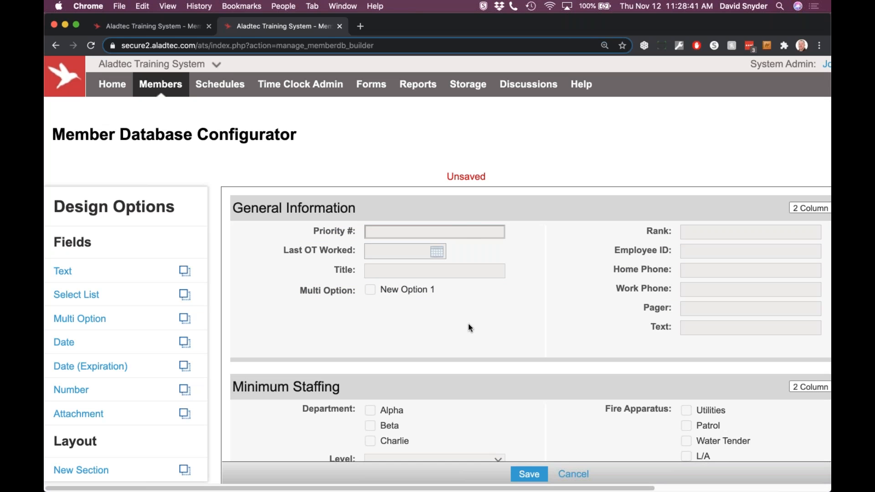
Return to the access level settings in the first browser tab and collapse the Scheduler level.
click(167, 28)
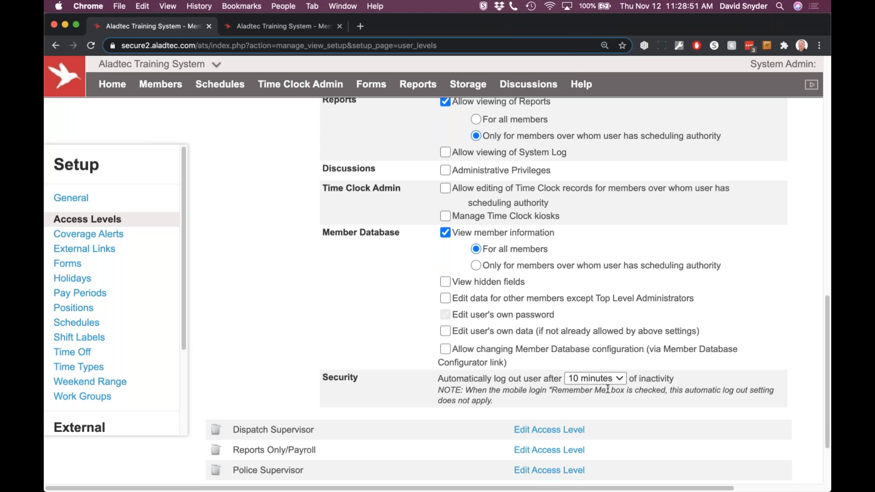
scroll(607, 389, up, 15)
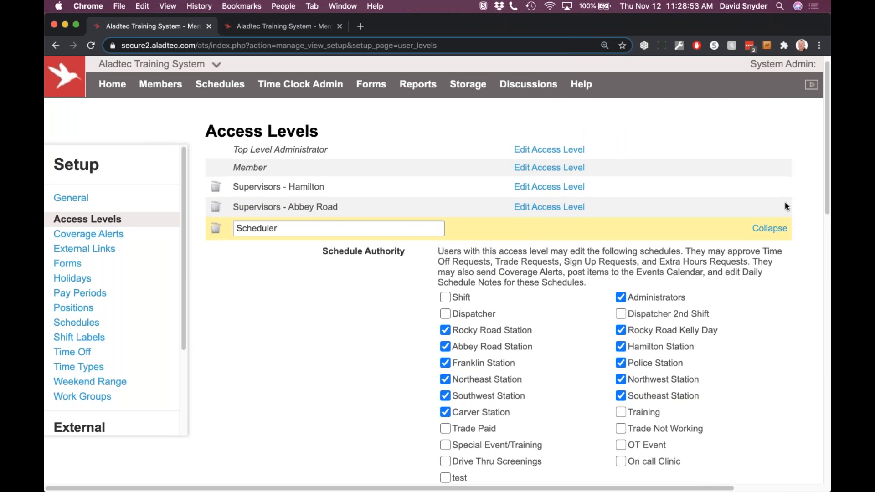
click(769, 228)
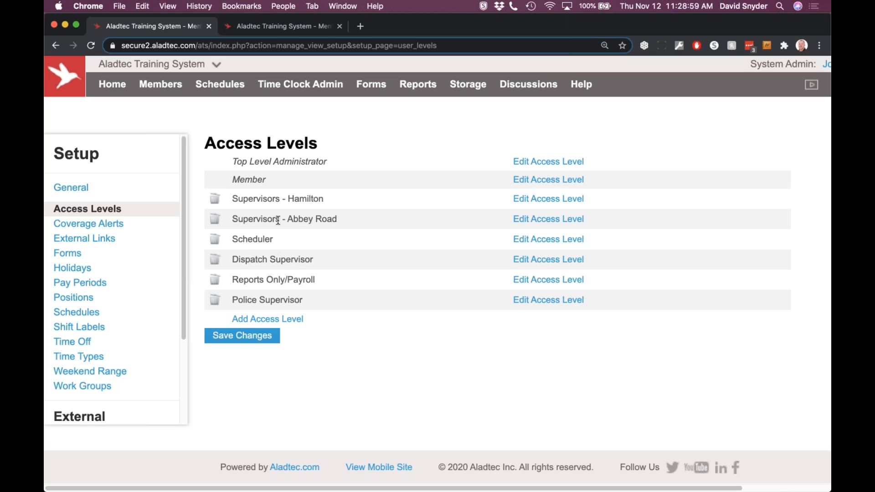
Expand the Dispatch Supervisor access level, examine its schedule authority and schedule view settings, and collapse it.
click(561, 261)
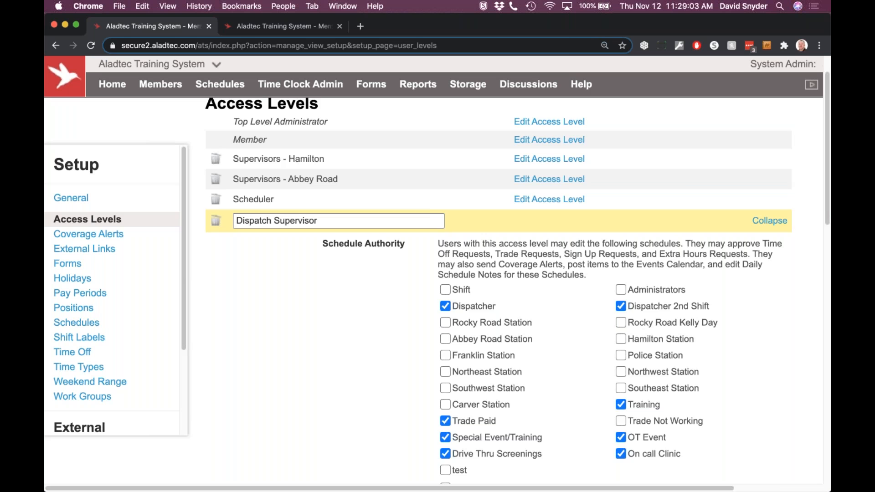
scroll(472, 381, down, 3)
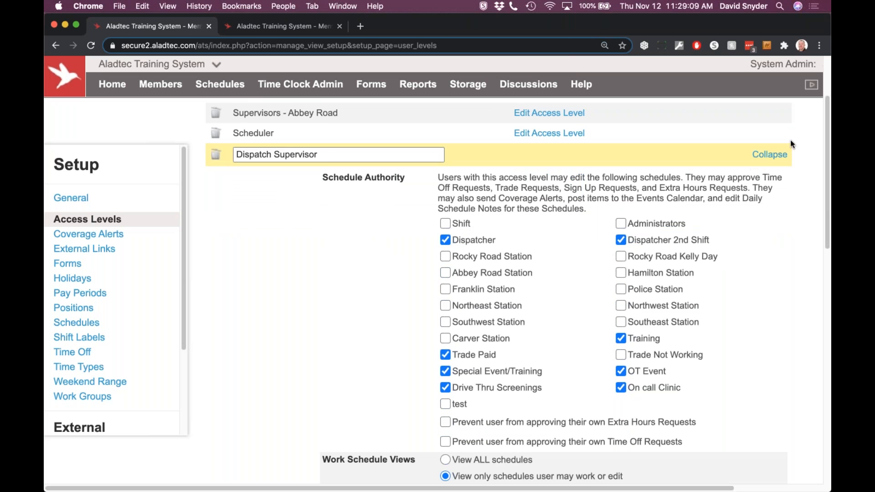
click(770, 154)
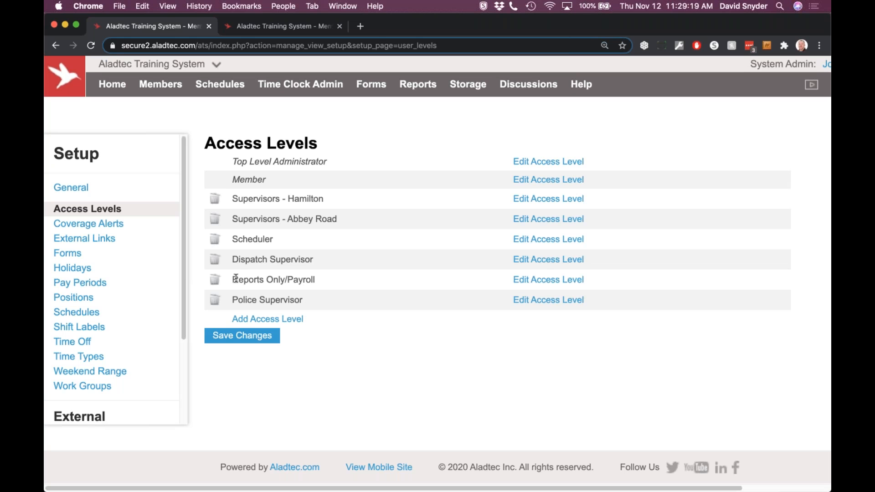
drag(235, 279, 365, 291)
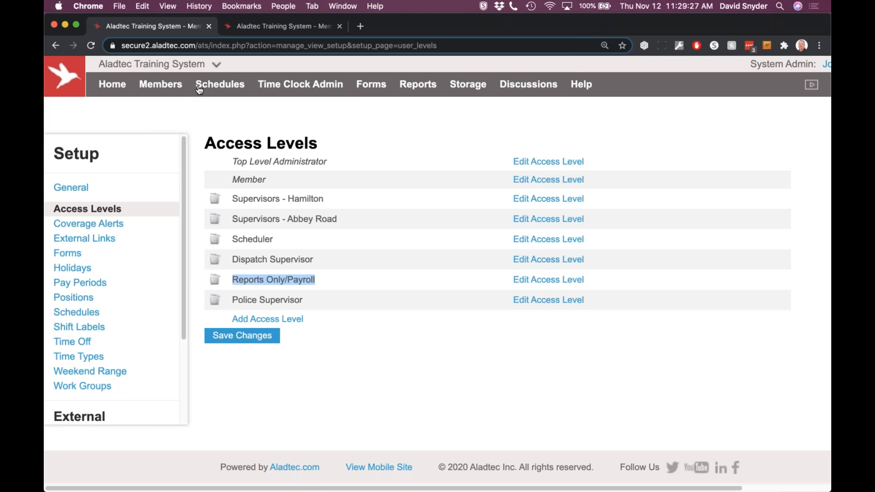
mouse_move(196, 86)
click(298, 284)
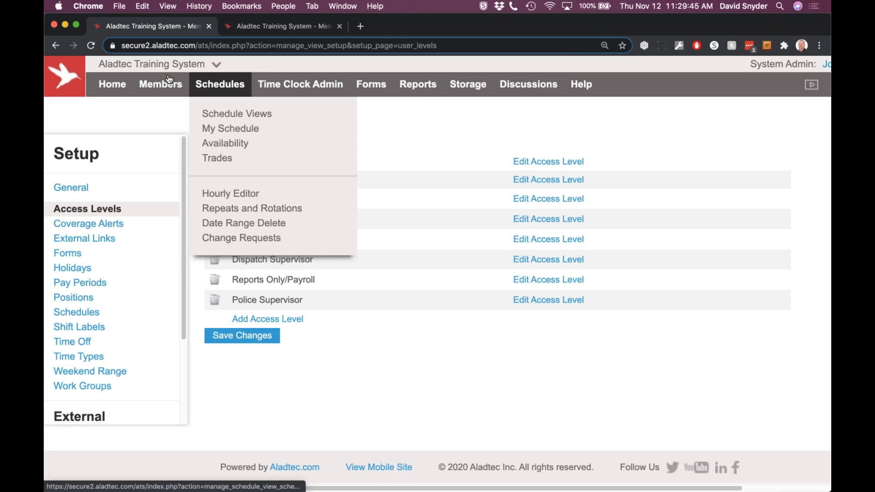
mouse_move(370, 83)
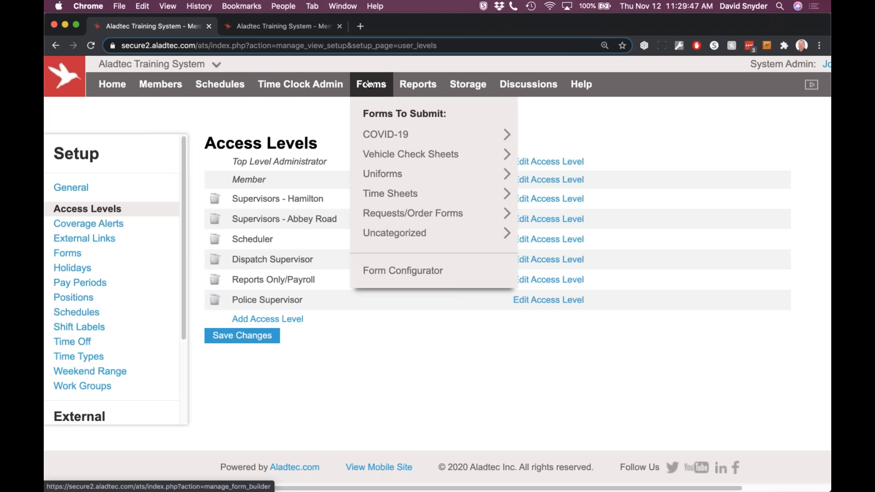
mouse_move(422, 88)
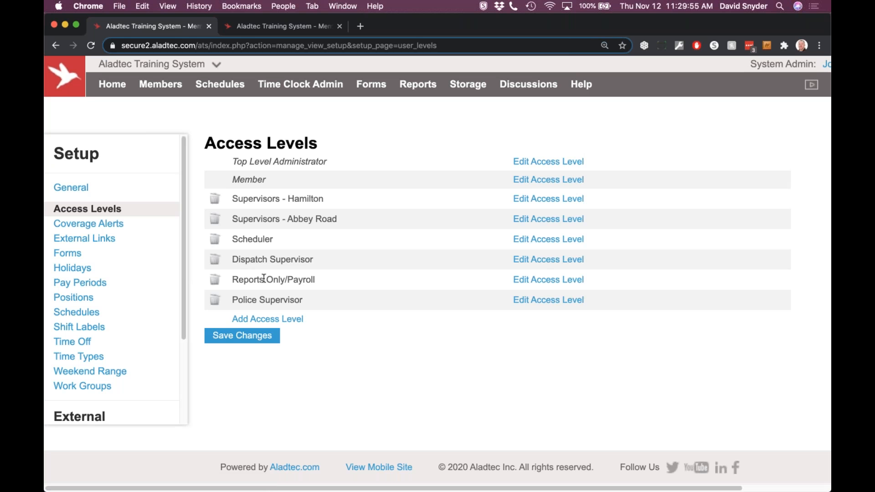
Expand the Reports Only/Payroll access level, examine its permissions from Schedule Authority through Security, and collapse it.
click(548, 279)
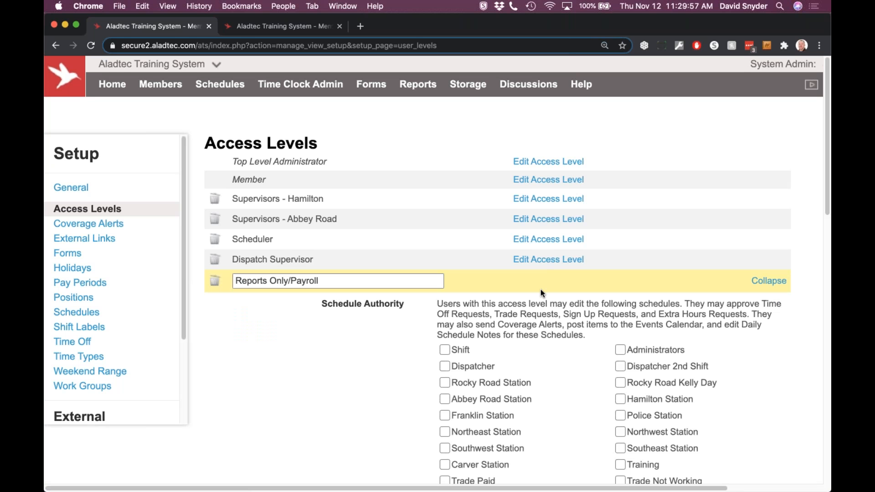
scroll(540, 289, down, 5)
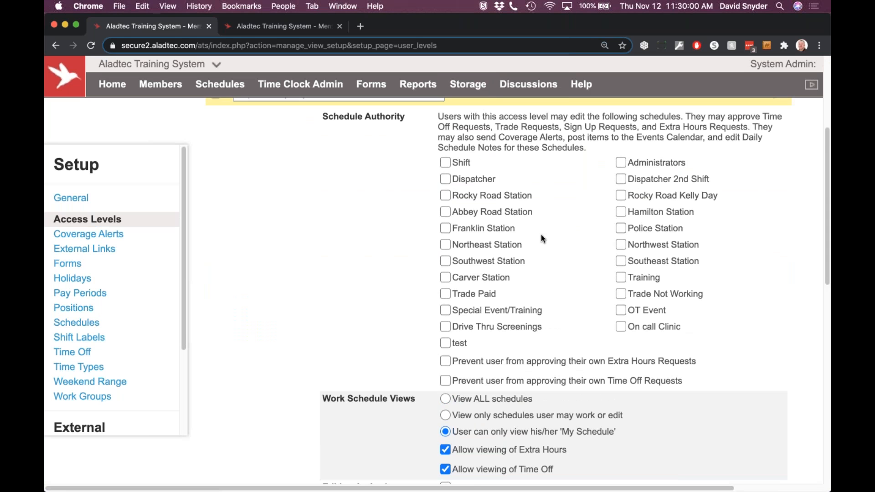
scroll(524, 235, down, 3)
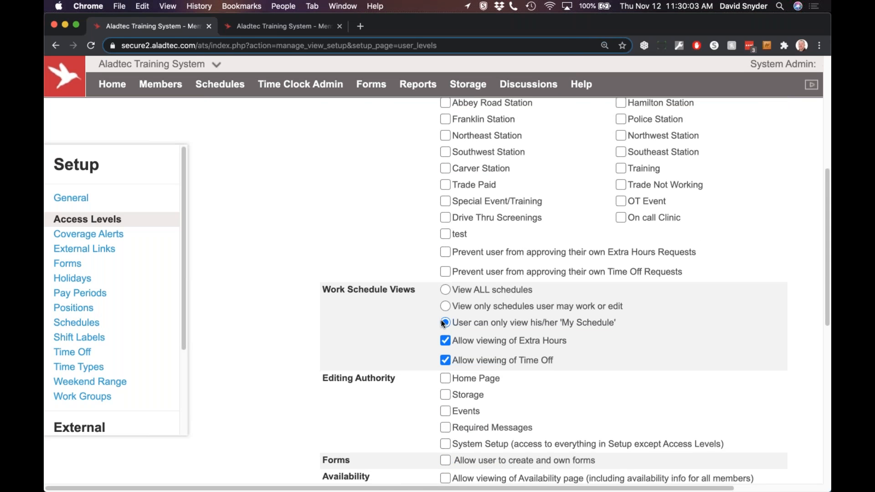
scroll(539, 300, down, 1)
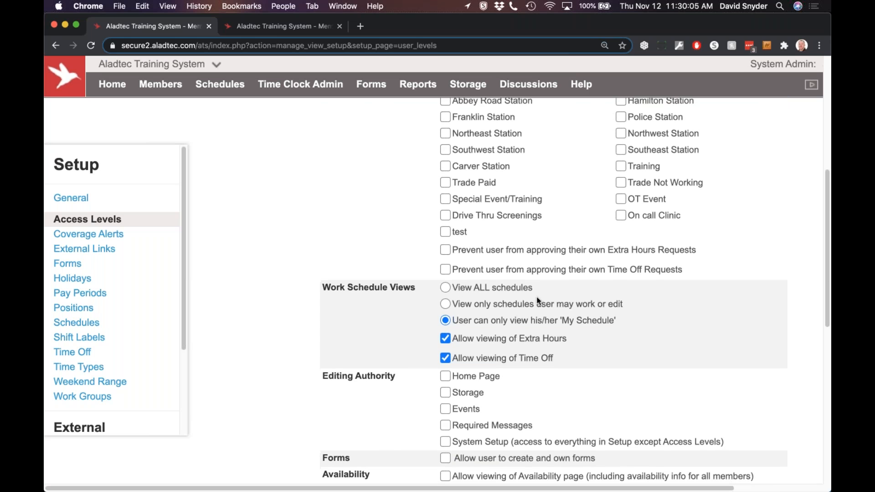
scroll(538, 301, down, 8)
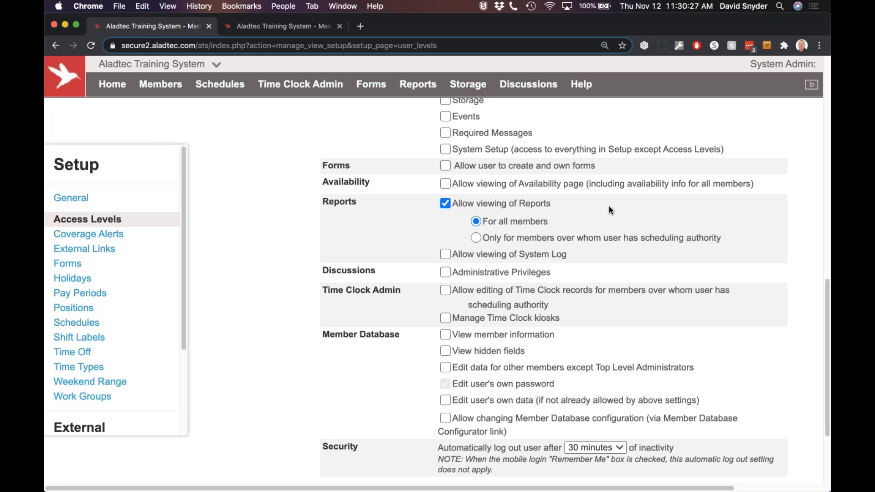
scroll(600, 217, up, 15)
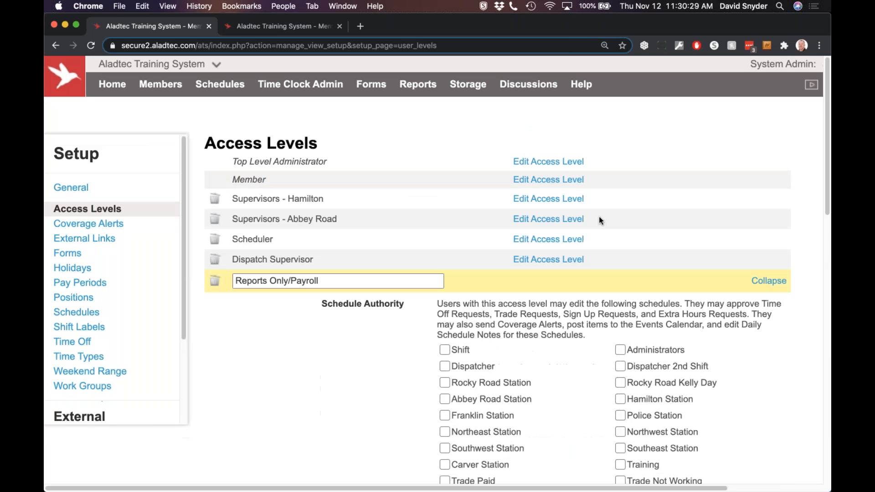
click(775, 282)
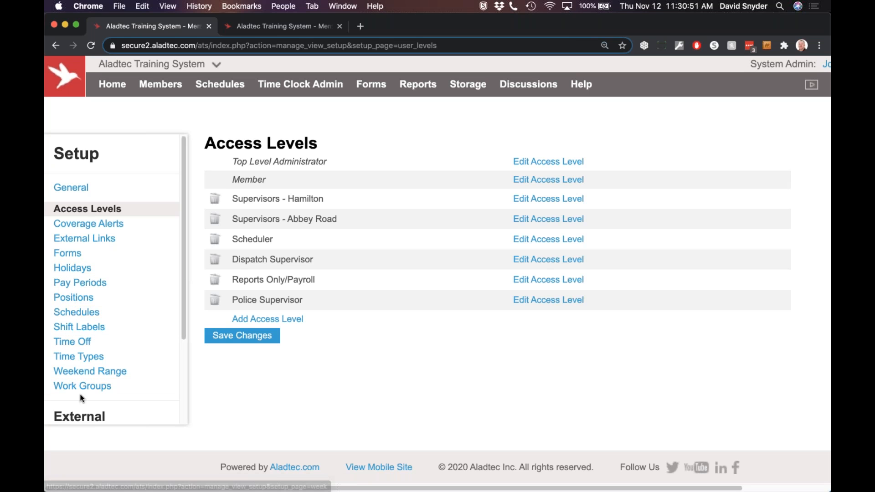
Leave the access levels without saving, open the Work Groups setup, and expand the Full Time work group.
click(152, 385)
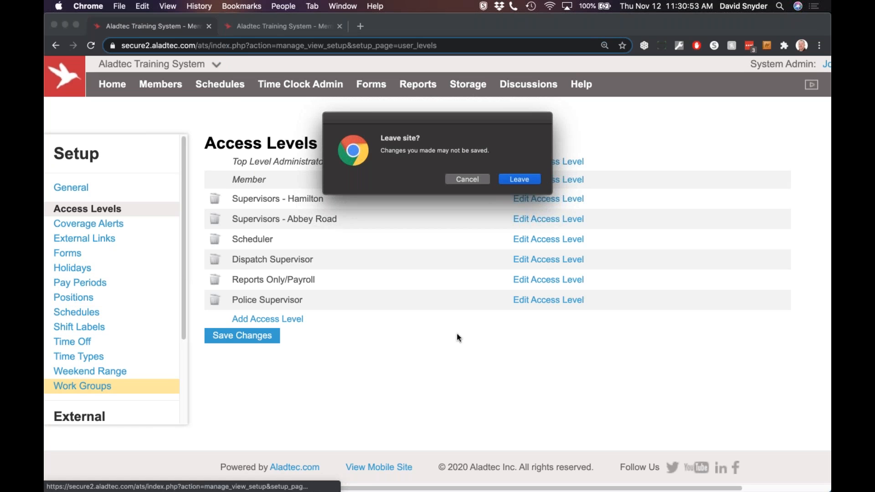
click(522, 179)
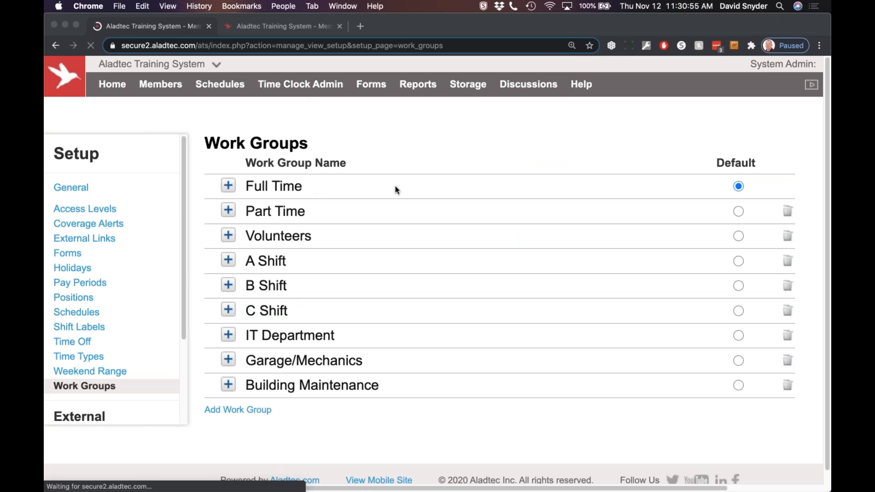
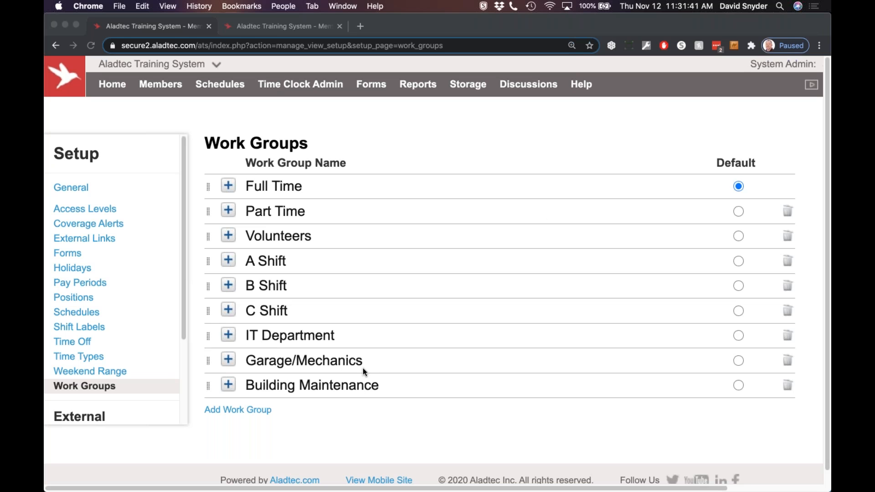
click(229, 188)
click(229, 188)
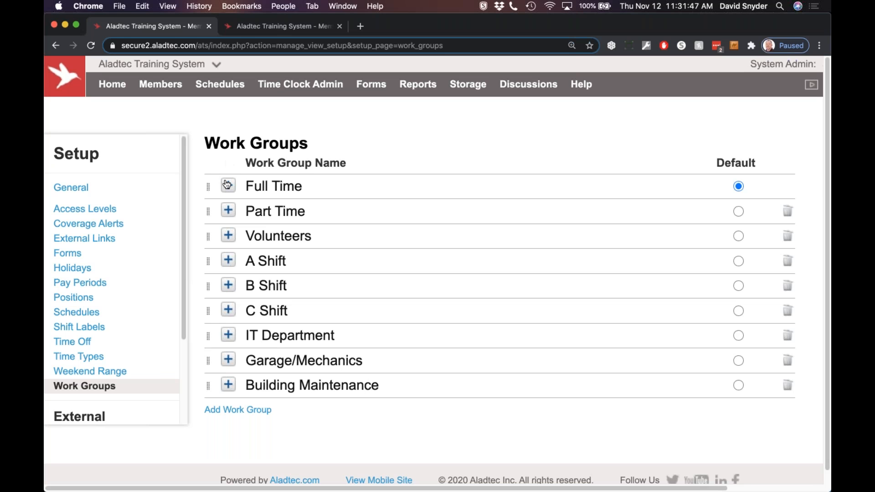
Turn the Full Time work group's permission to submit availability off and back on.
scroll(219, 166, down, 2)
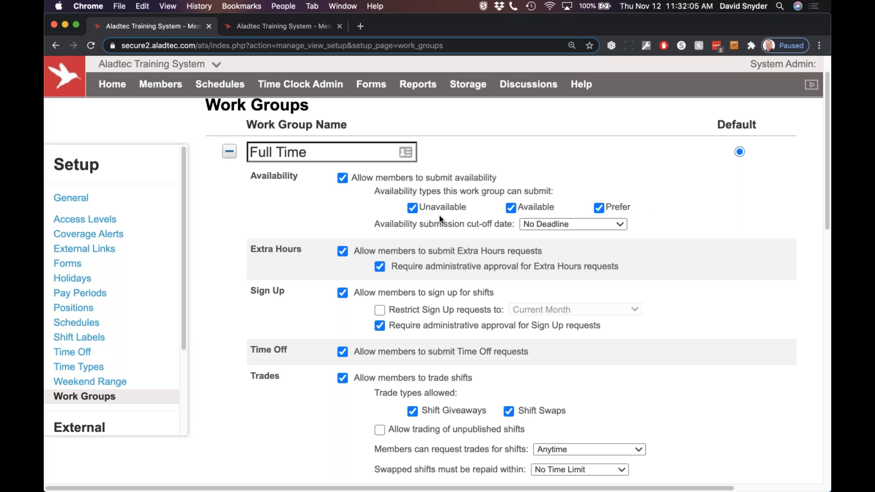
click(343, 178)
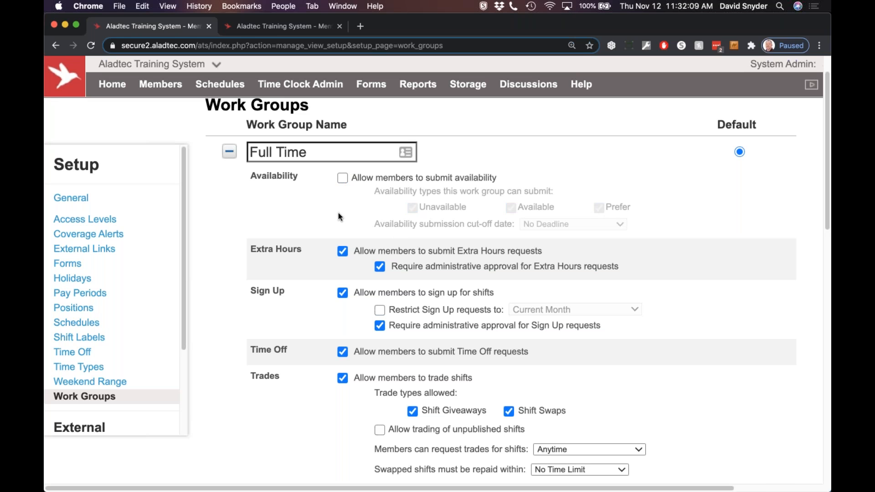
click(343, 179)
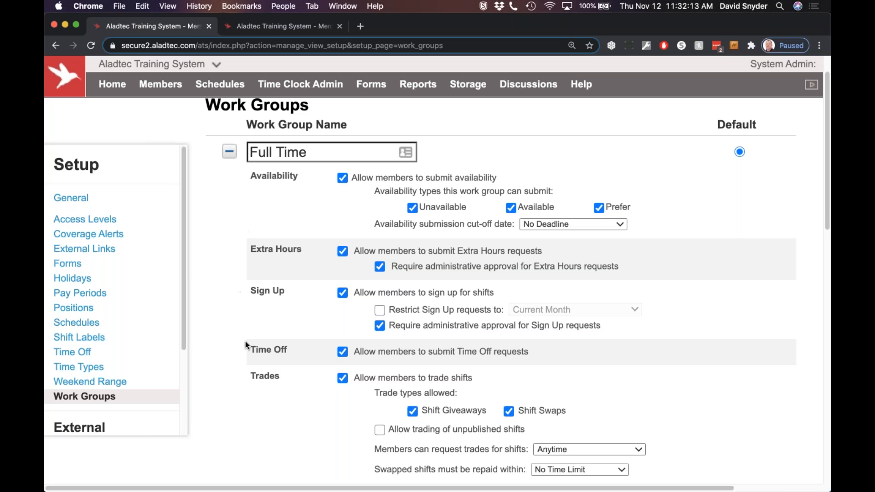
Open My Schedule in the second browser tab, leaving the Member Database builder without saving.
click(275, 27)
mouse_move(222, 94)
click(226, 131)
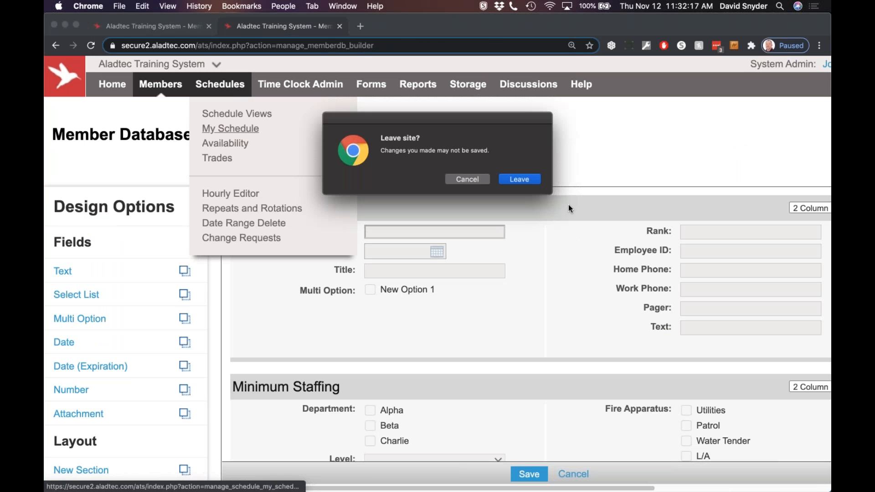
click(522, 179)
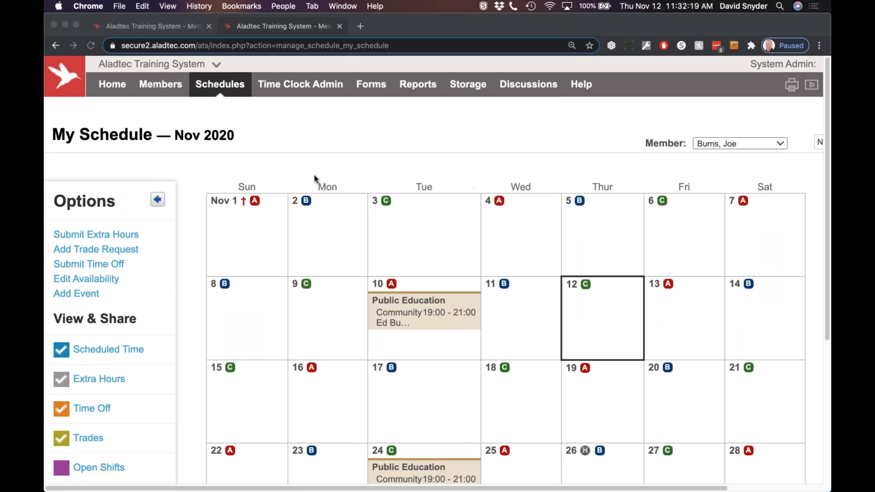
scroll(314, 185, down, 2)
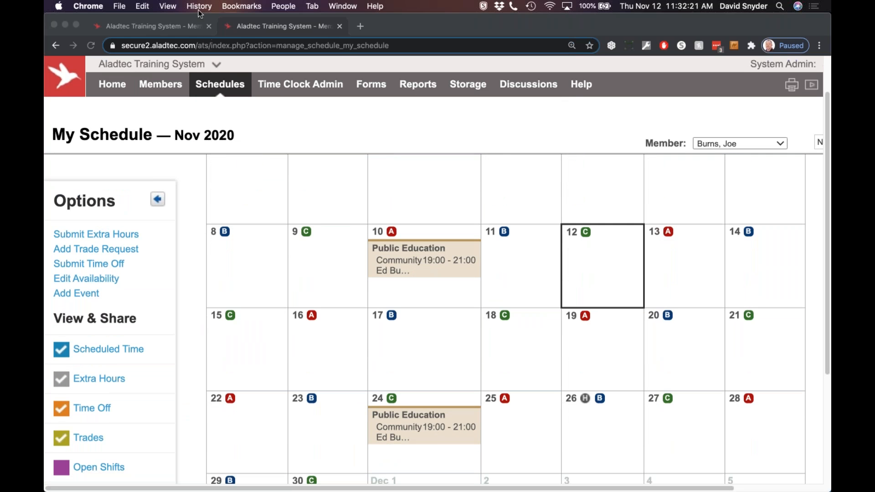
Compare the Full Time work group settings with the My Schedule calendar and its View & Share options.
click(177, 28)
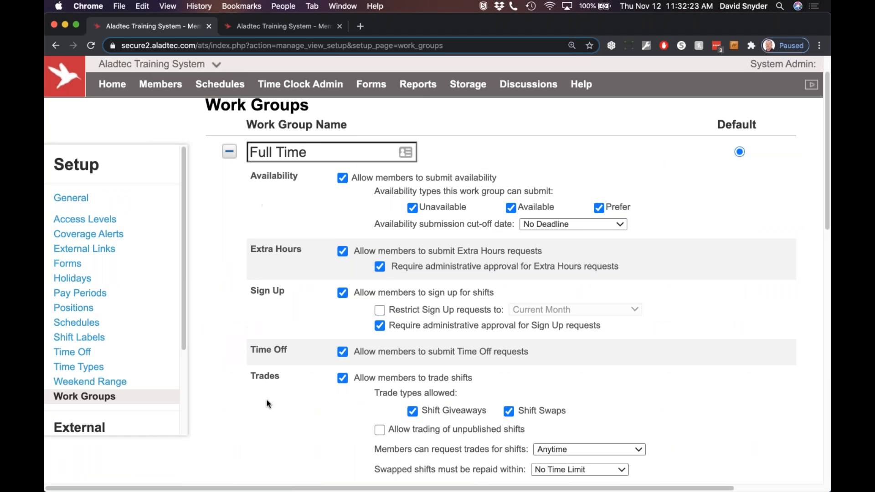
click(284, 28)
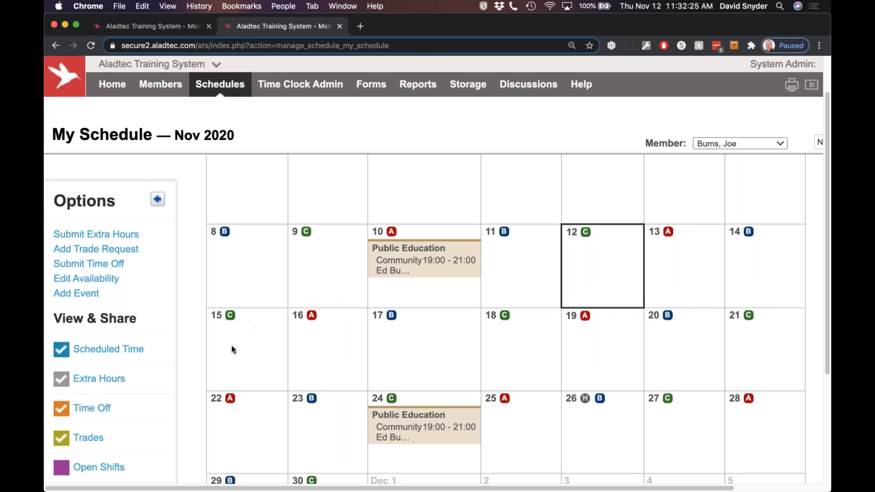
scroll(219, 374, down, 3)
mouse_move(388, 215)
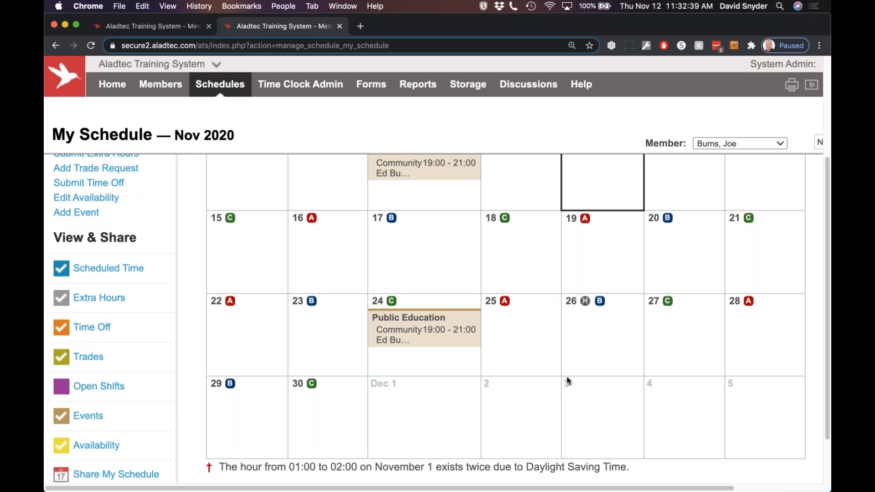
scroll(485, 380, up, 1)
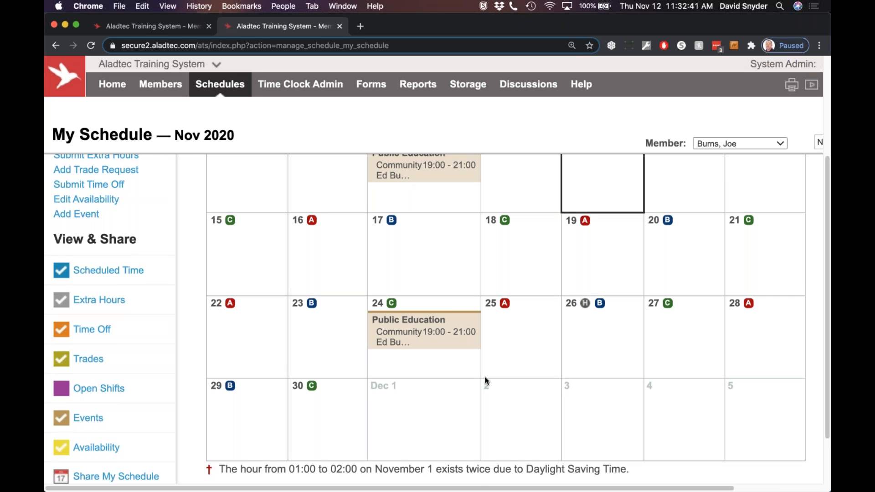
scroll(484, 381, up, 2)
Return to the Work Groups setup and limit the Full Time group's availability types to Available only.
click(150, 28)
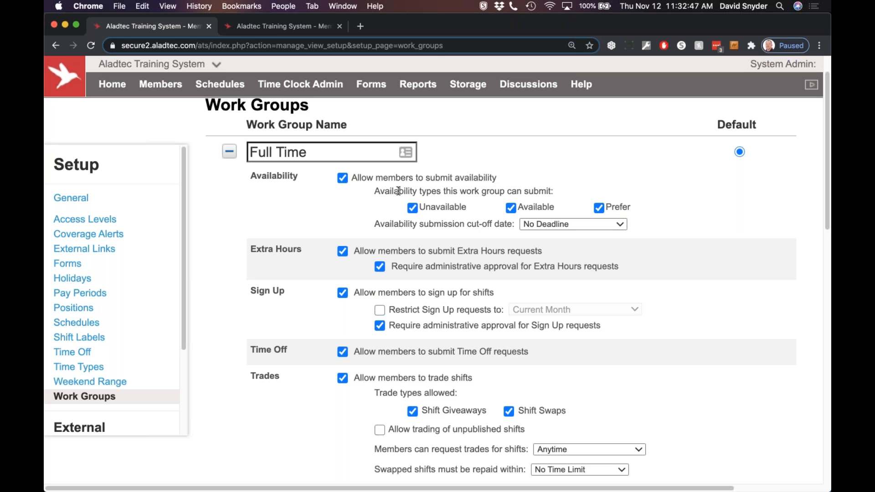
click(343, 178)
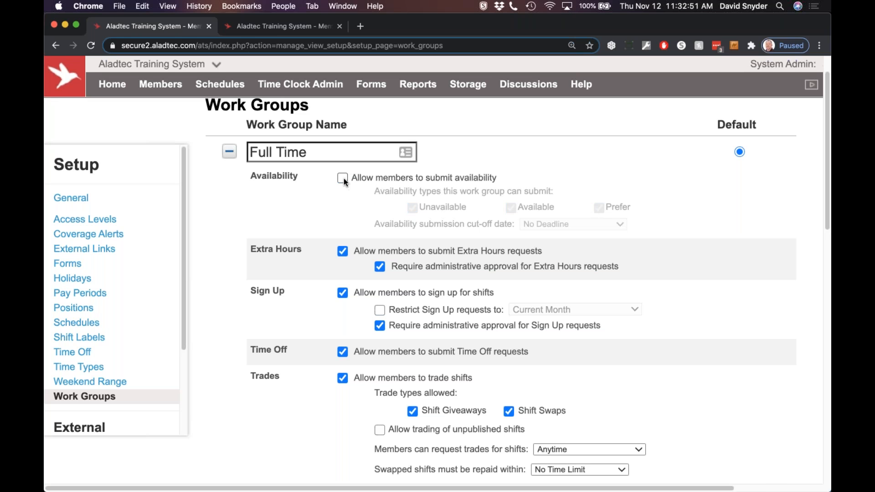
click(342, 178)
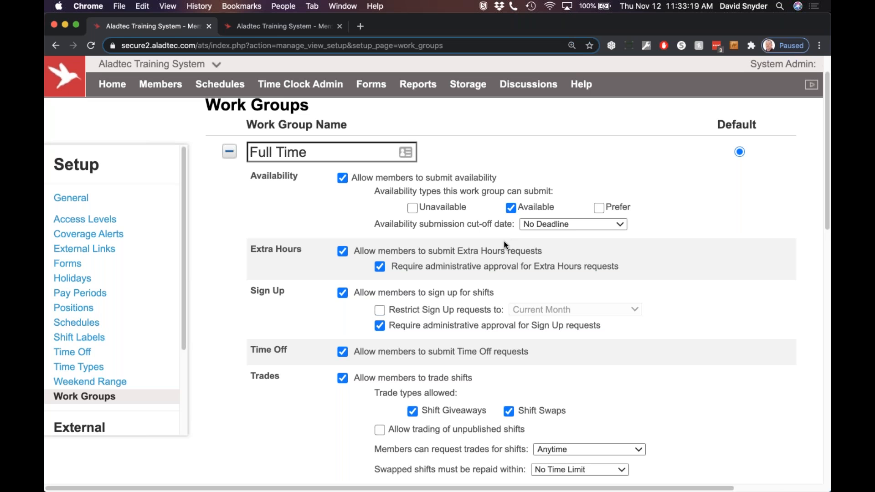
Try 20th of Current Month as the Full Time group's availability submission cut-off date and restore No Deadline.
click(527, 229)
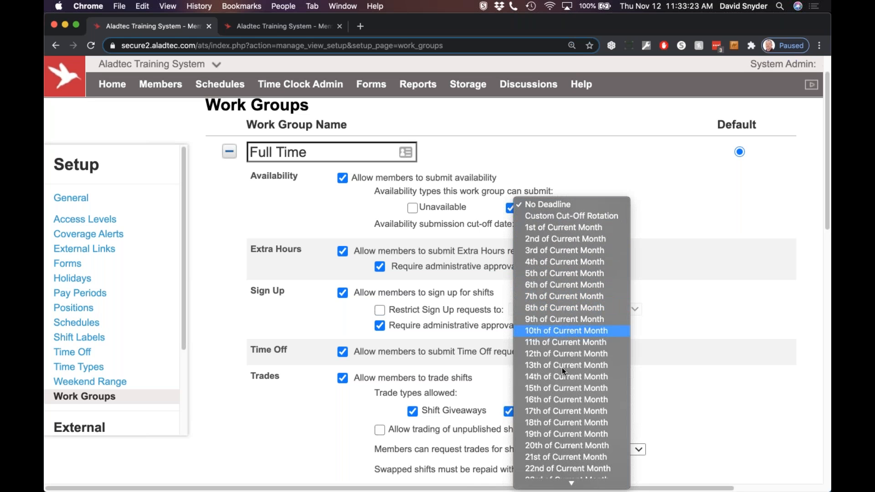
click(568, 425)
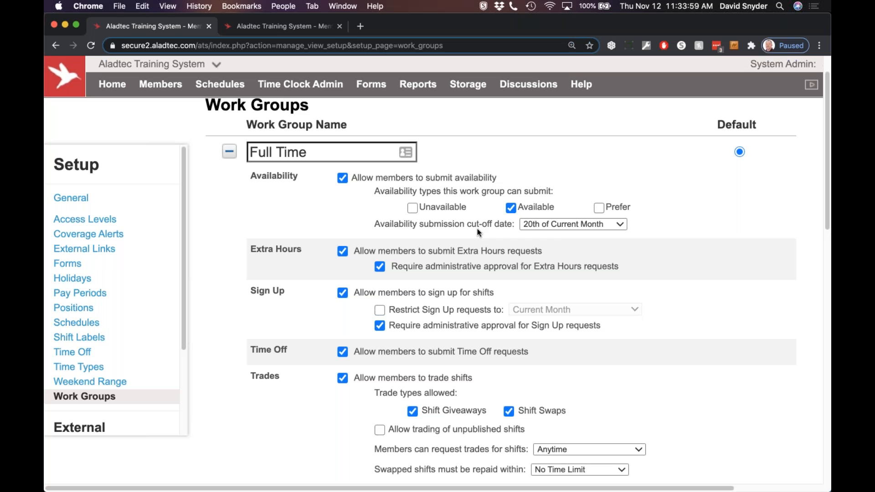
click(566, 223)
scroll(566, 222, up, 2)
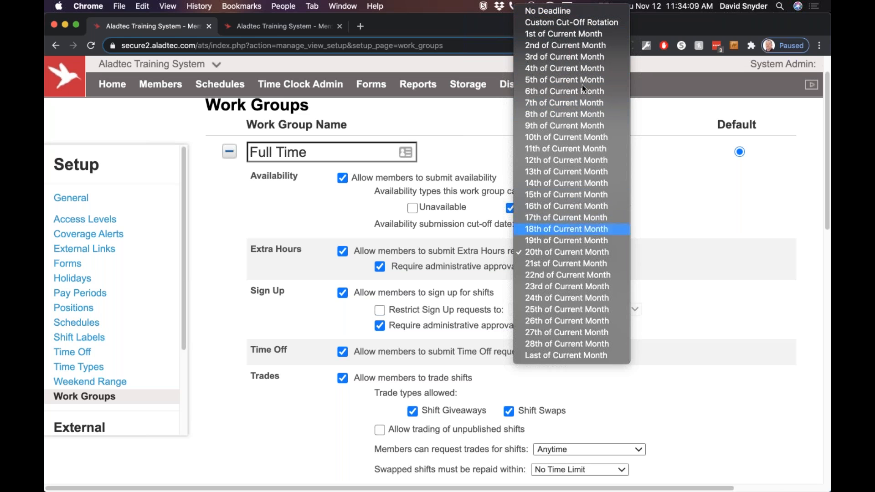
click(550, 11)
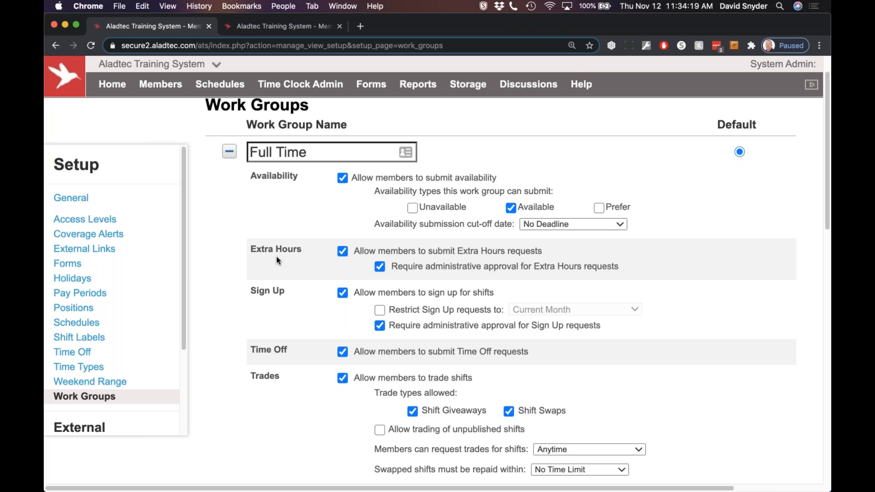
Open the Submit Extra Hours form for November 2 from the My Schedule calendar in the second browser tab.
click(269, 21)
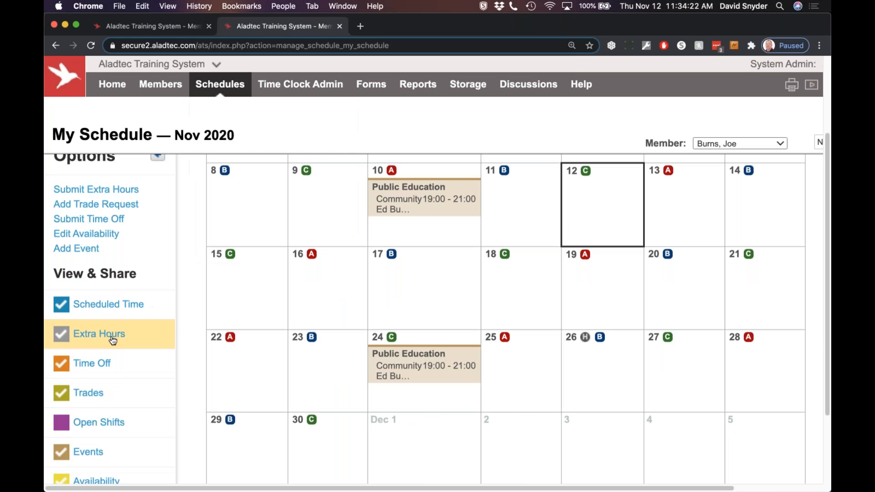
click(297, 254)
scroll(294, 219, up, 3)
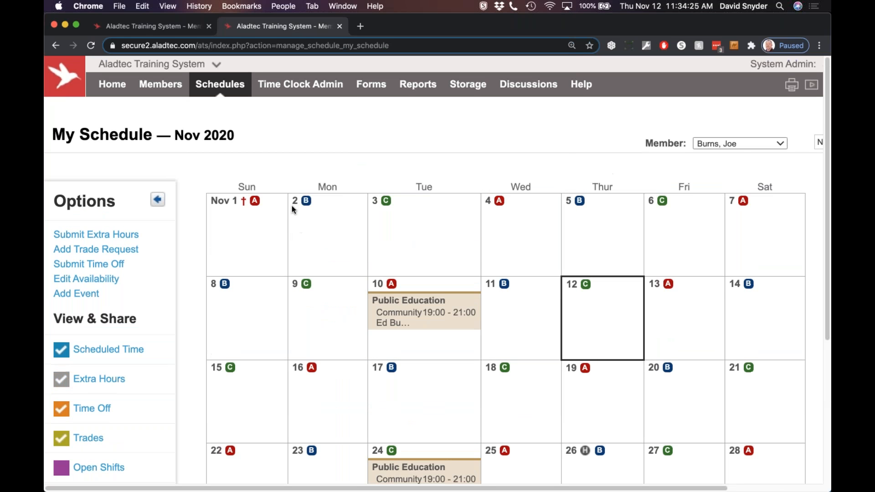
click(293, 200)
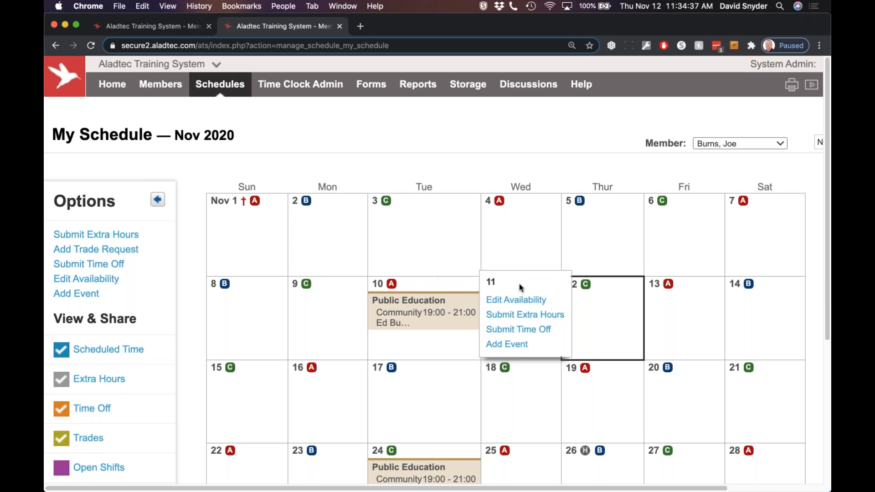
mouse_move(293, 205)
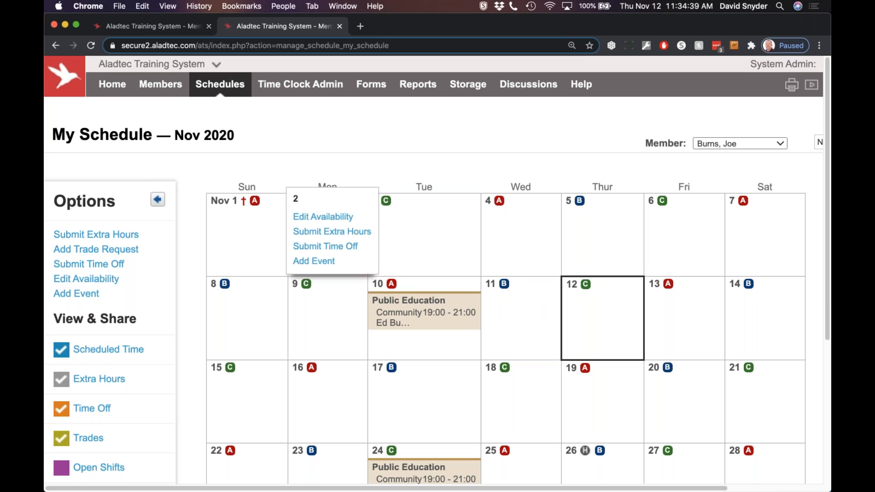
click(313, 233)
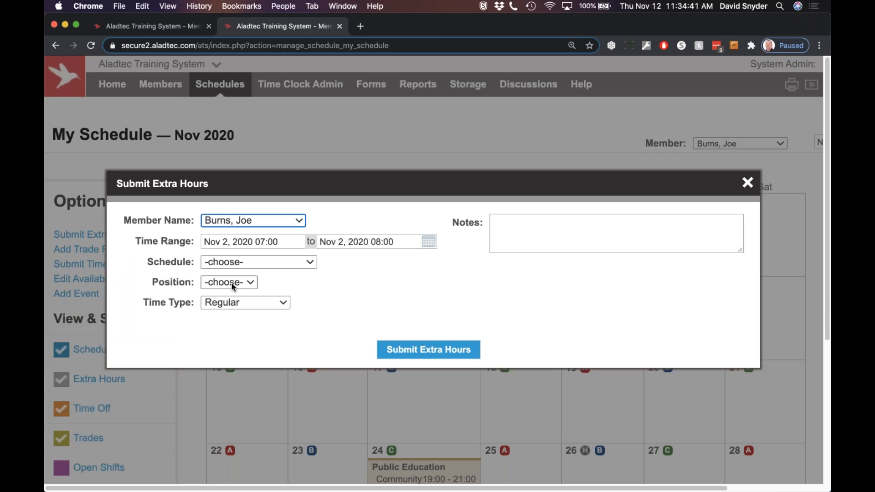
Fill in the extra hours request with the Police Station schedule, Patrol Officer position and Overtime time type.
click(225, 257)
click(226, 277)
click(226, 281)
click(226, 297)
click(227, 301)
click(237, 316)
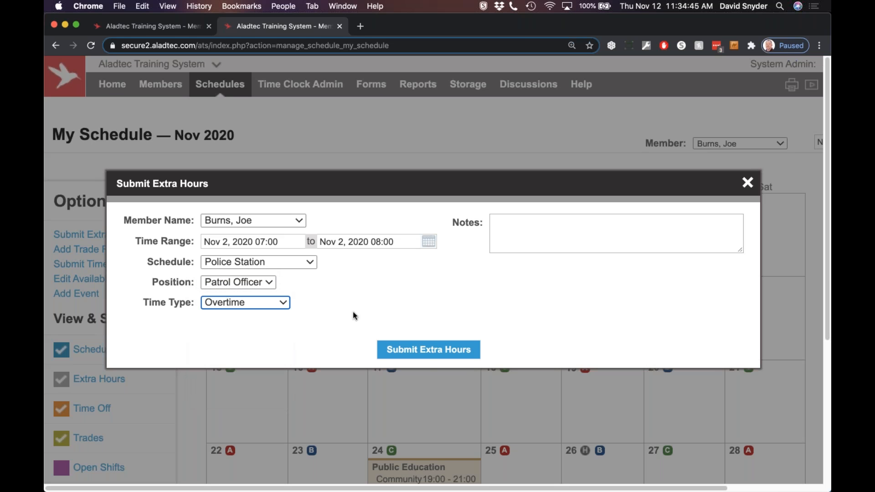
click(518, 226)
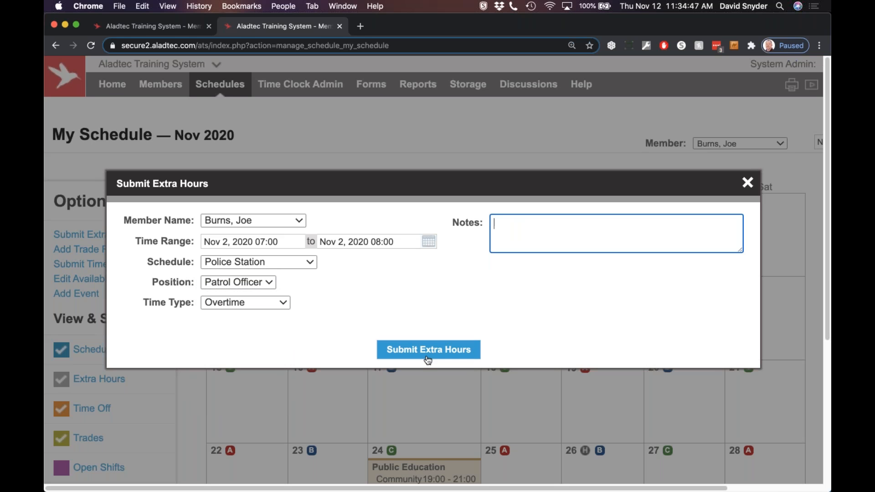
Review the Full Time group's administrative approval requirement for Extra Hours requests alongside the open request form.
click(138, 26)
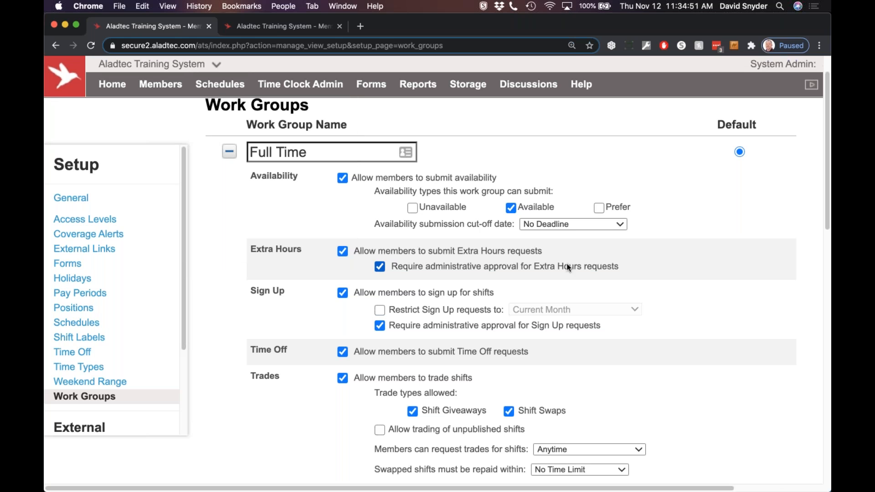
click(275, 26)
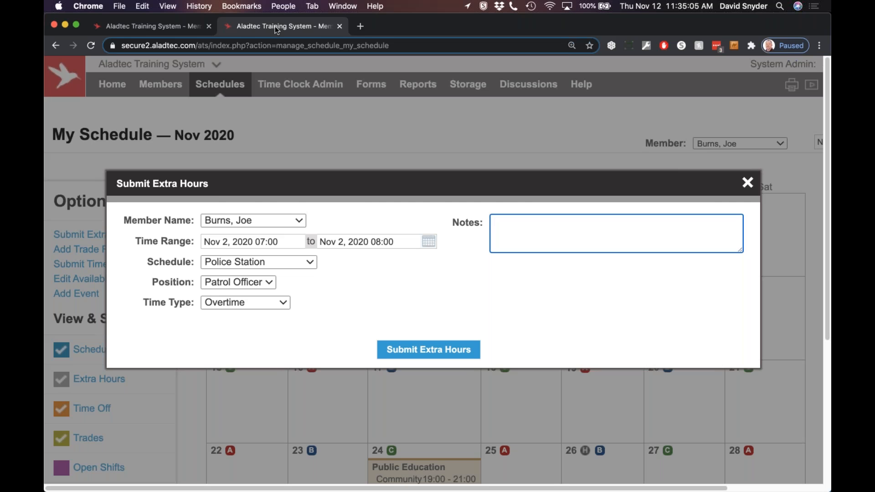
click(155, 34)
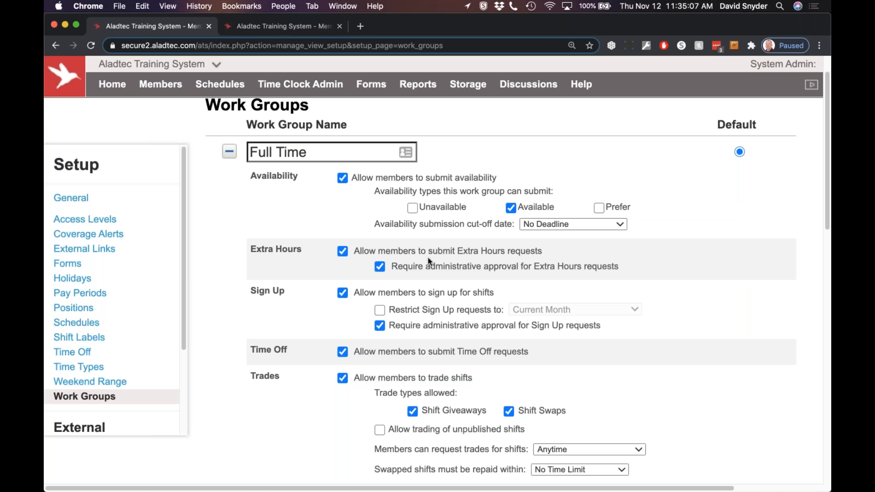
drag(391, 266, 633, 271)
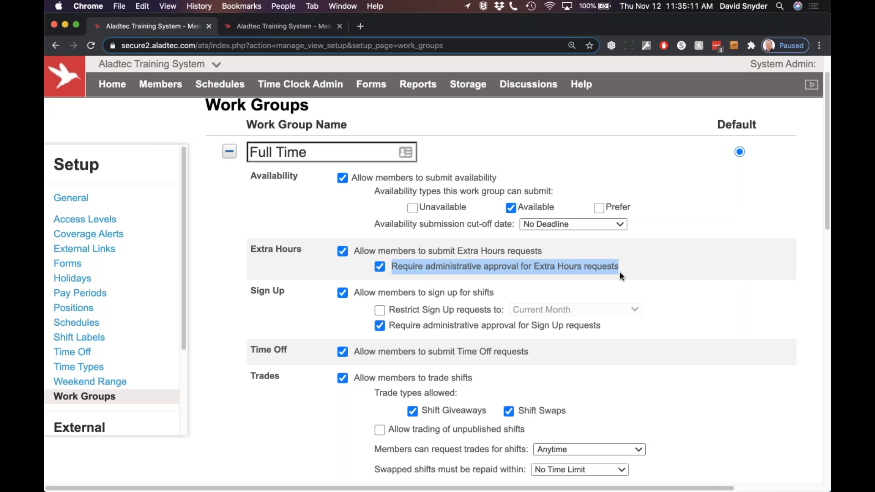
click(417, 274)
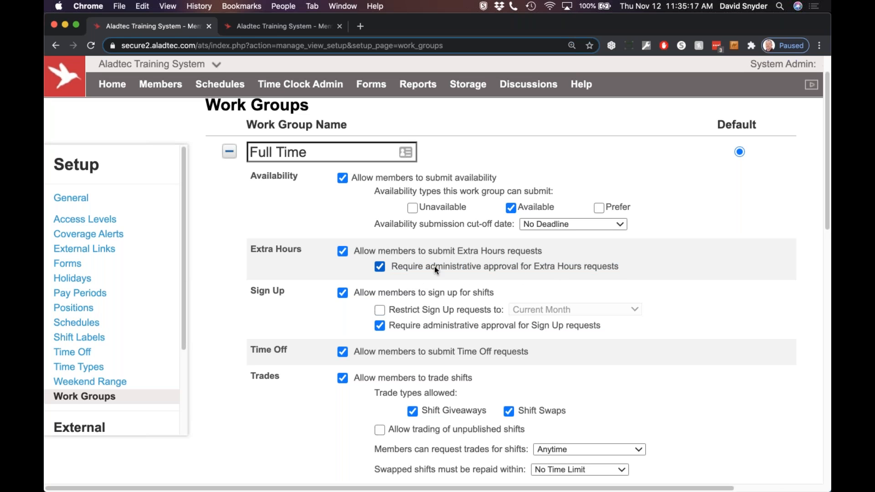
Turn administrative approval for Full Time Extra Hours requests off and back on, checking the request form's schedule choices in between.
click(379, 266)
click(264, 25)
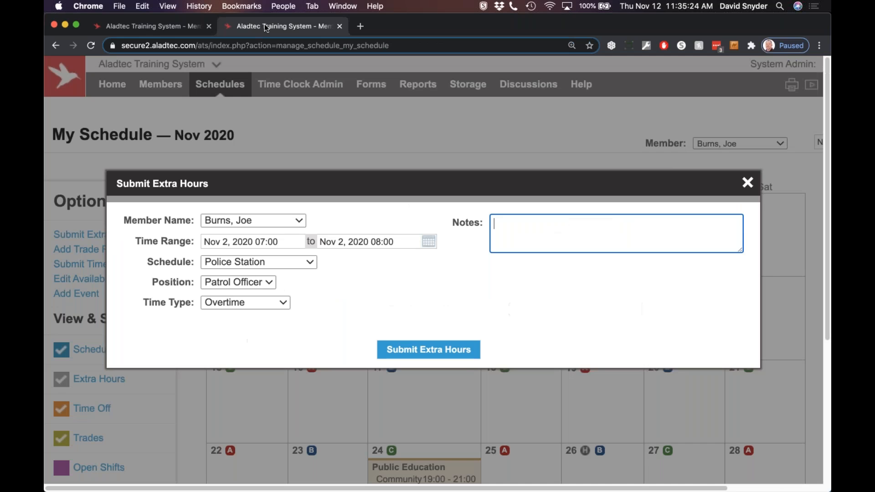
click(240, 266)
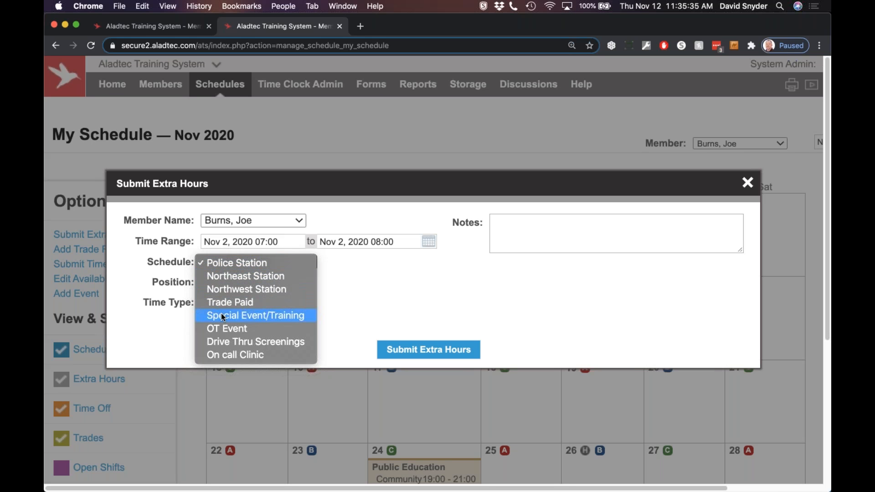
click(355, 285)
click(163, 27)
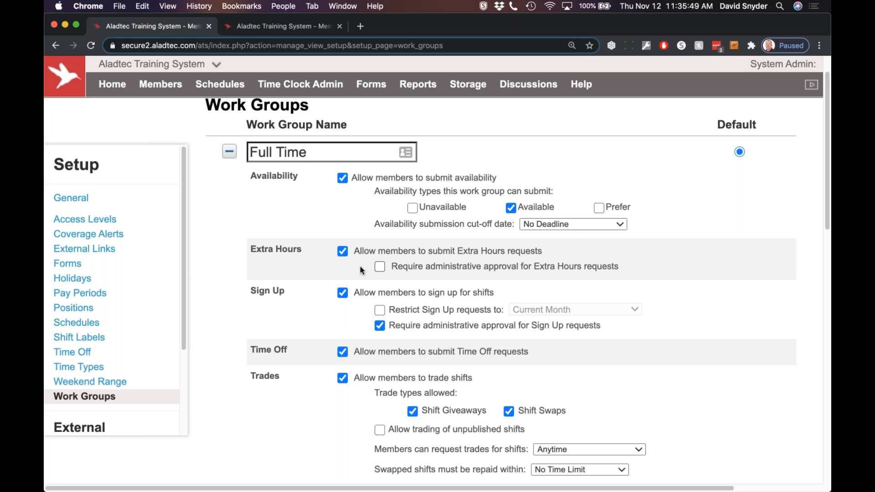
click(379, 266)
Close the extra hours request without submitting it and show Open Shifts on the My Schedule calendar.
scroll(286, 305, down, 2)
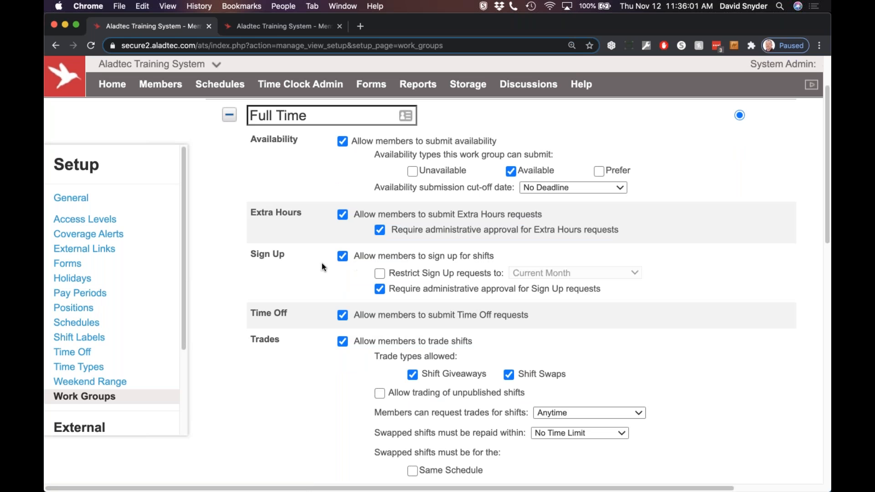
click(279, 25)
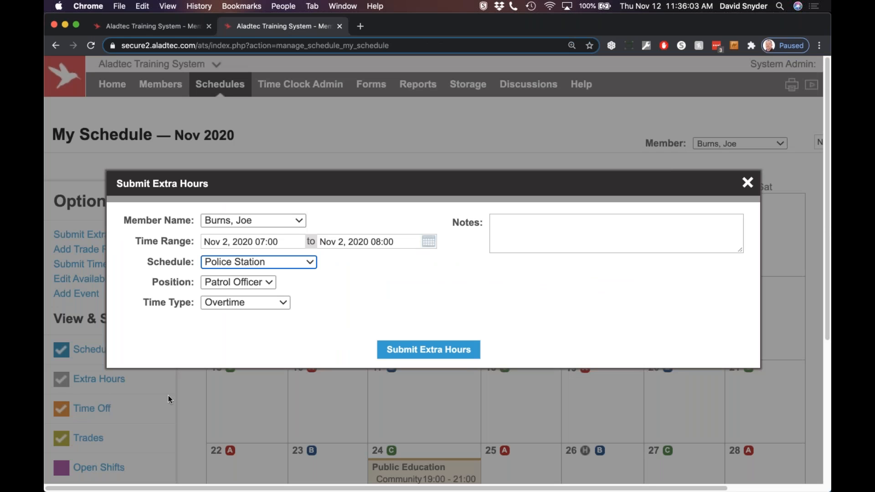
click(748, 183)
click(87, 479)
scroll(305, 310, down, 3)
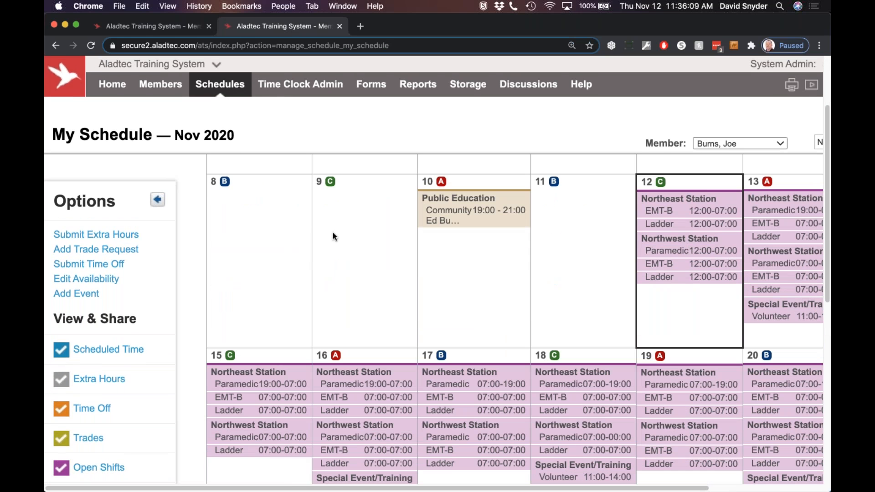
In the Full Time work group, restrict Sign Up requests to the Current Month, checking the other available range choices.
click(126, 25)
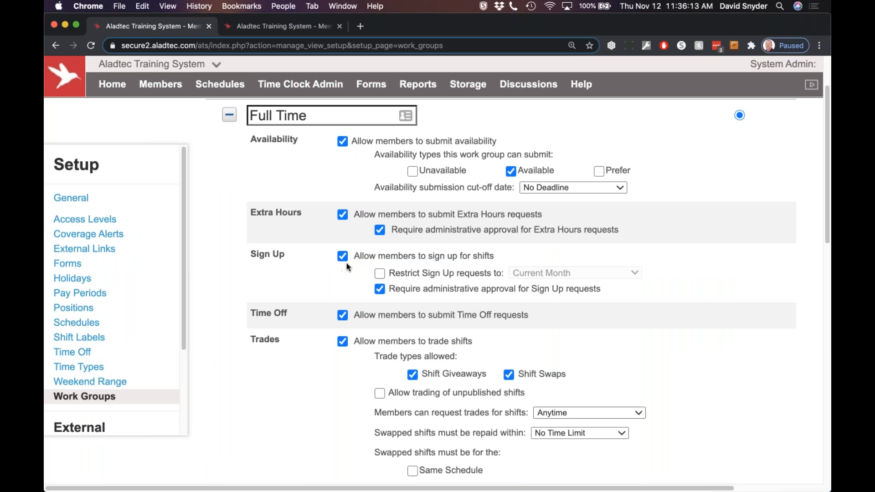
click(380, 274)
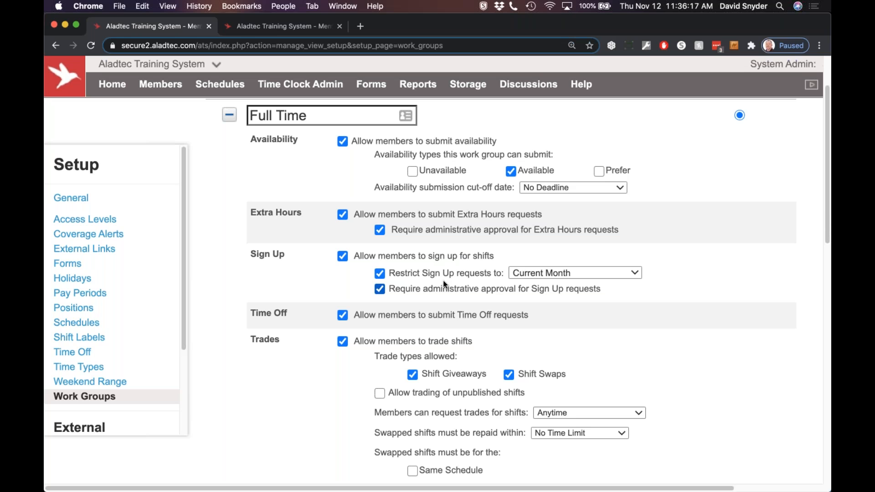
click(544, 273)
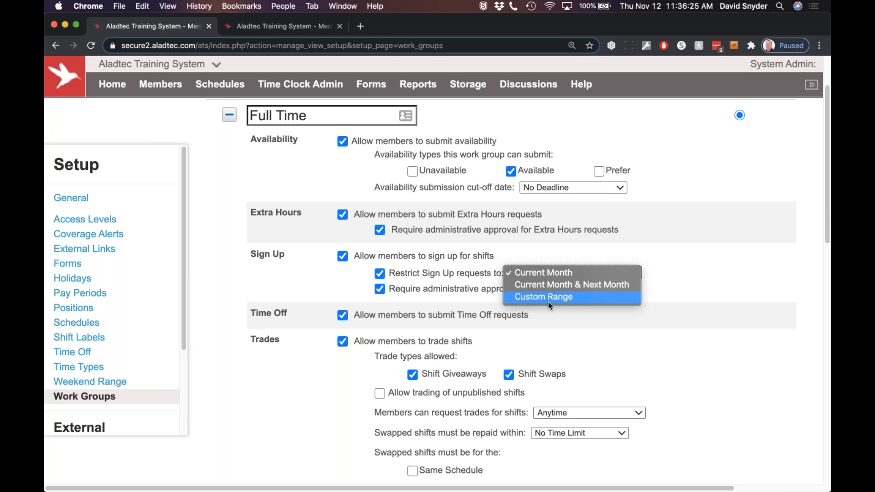
click(311, 274)
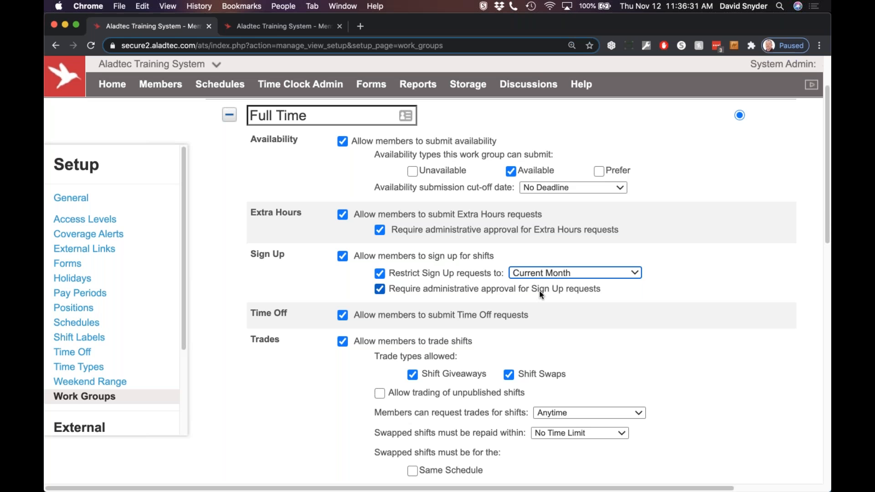
Review the Full Time group's Time Off and Trades permissions, including the option for trading unpublished shifts.
scroll(534, 288, down, 2)
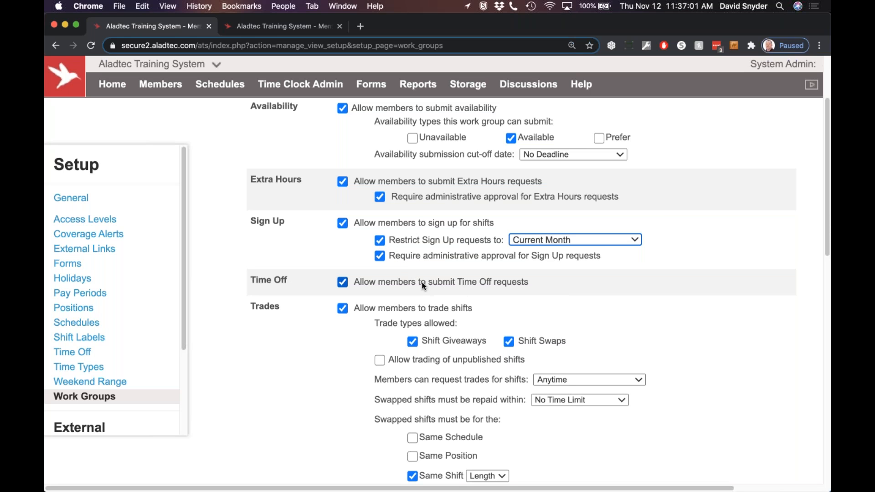
scroll(352, 263, down, 5)
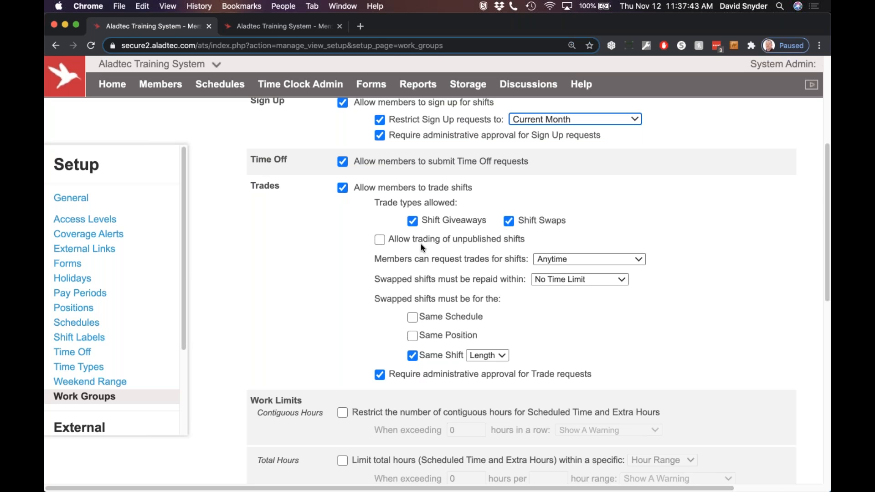
click(543, 240)
drag(524, 240, 386, 234)
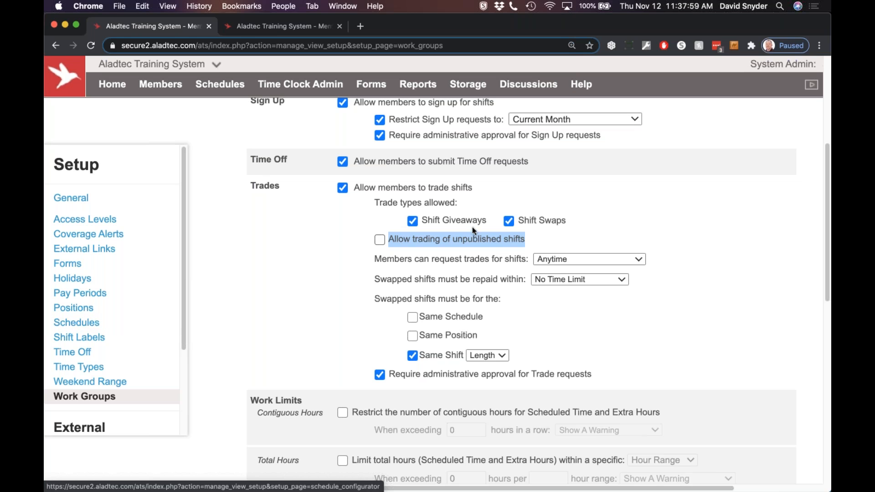
click(541, 238)
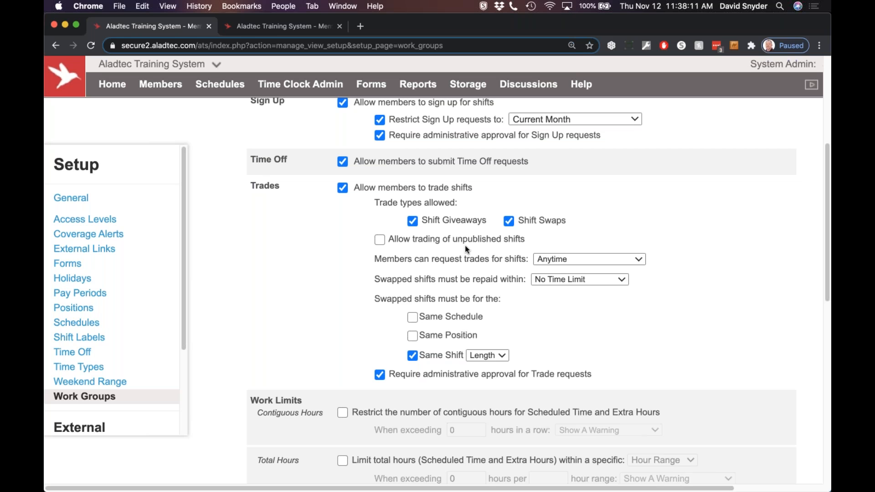
Keep Full Time trade requests allowed Anytime and require swapped shifts to be repaid within the Same Pay Period.
mouse_move(220, 84)
scroll(494, 268, up, 1)
click(554, 272)
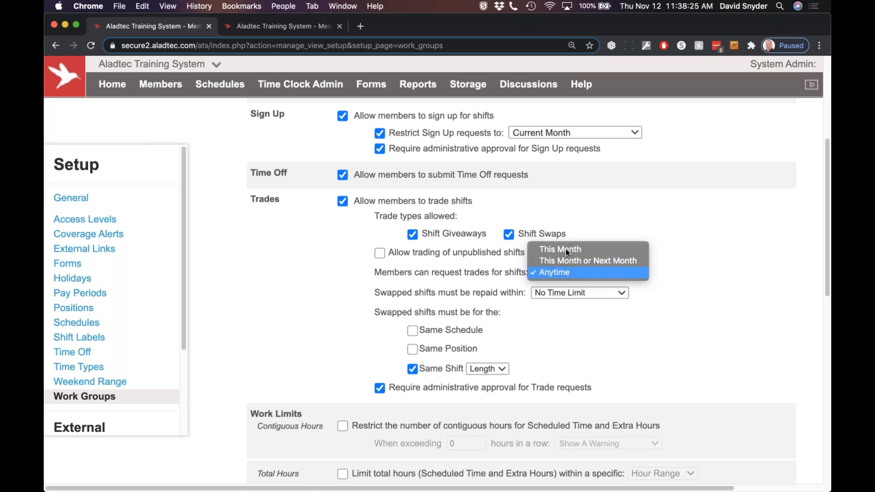
click(562, 272)
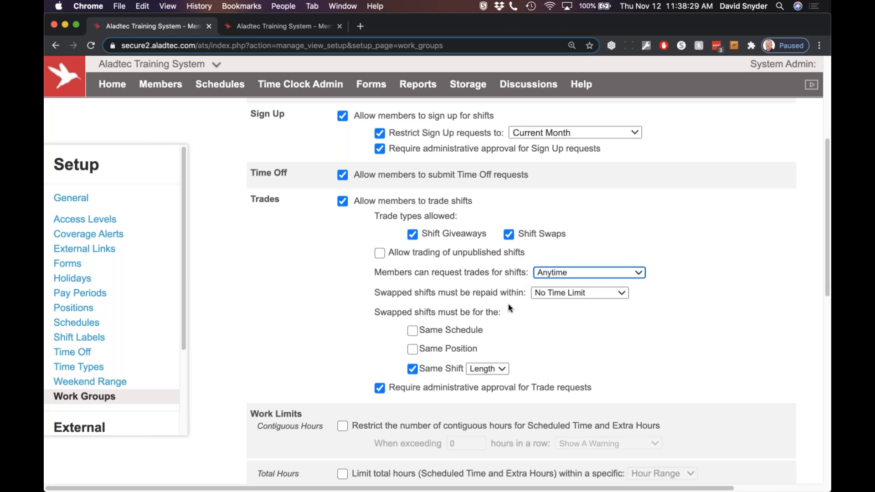
click(581, 293)
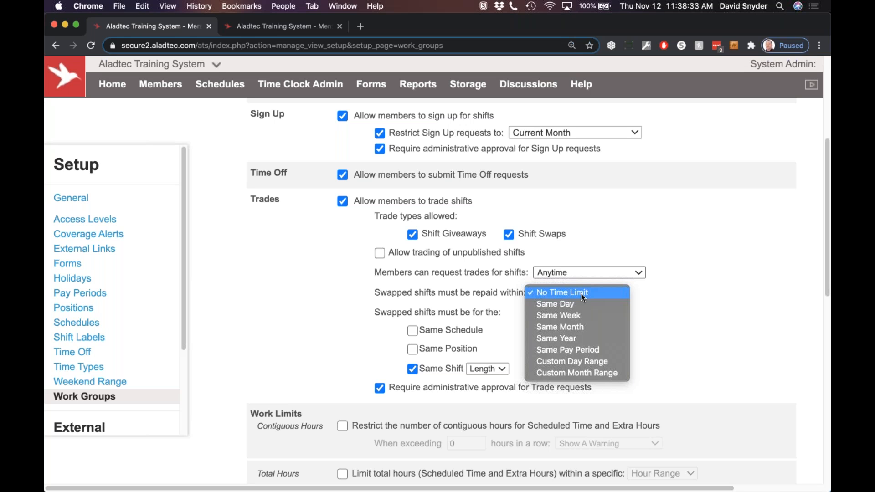
click(598, 355)
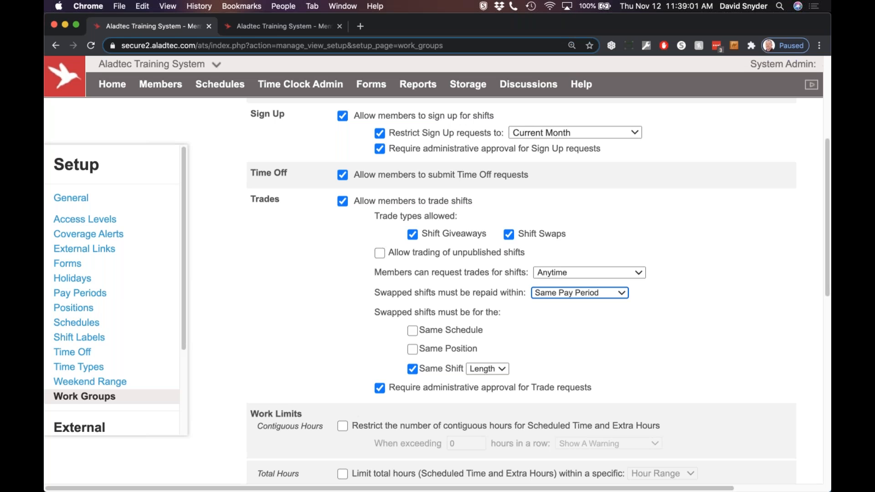
click(551, 294)
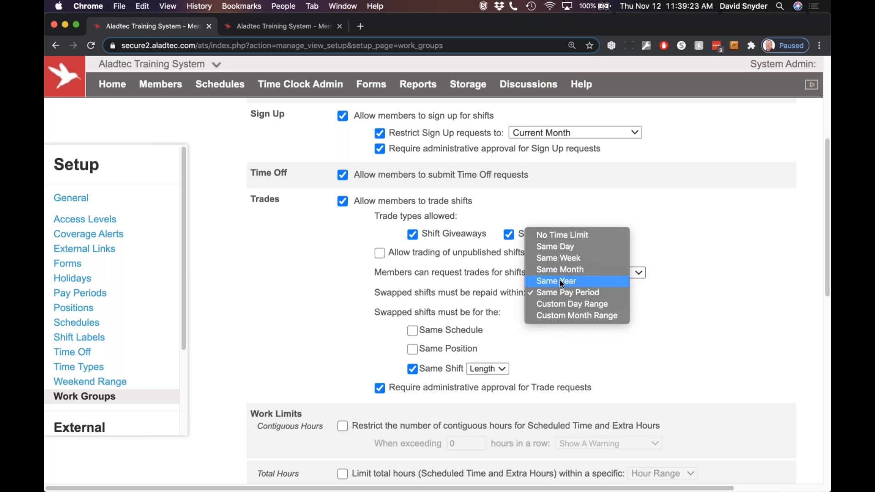
click(471, 283)
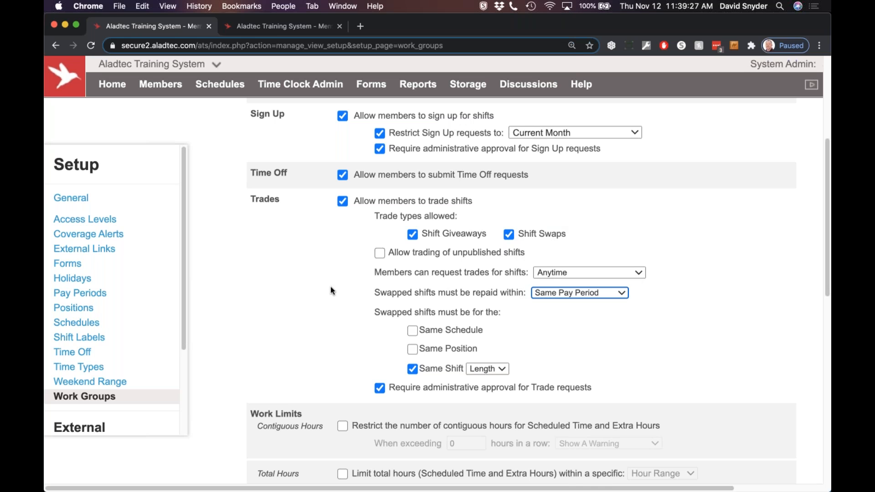
Switch the Same Shift swap requirement to Time and back to Length, and turn administrative approval for Trade requests off and on again.
scroll(331, 288, down, 1)
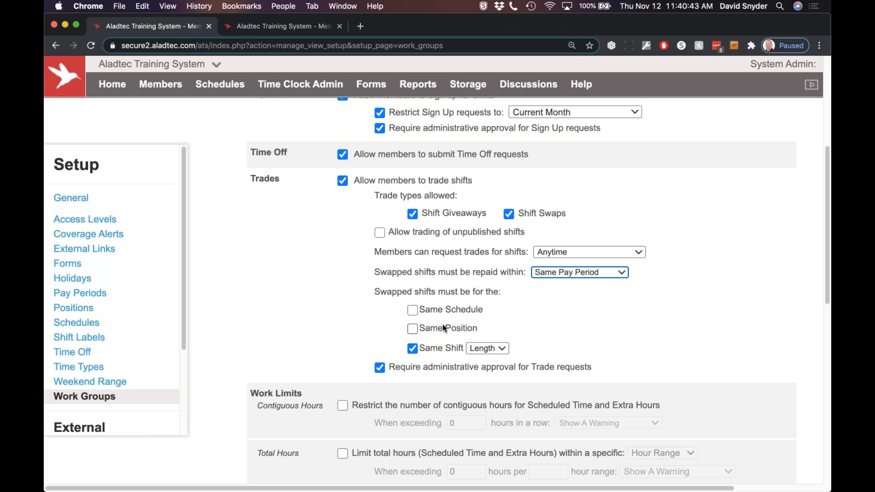
scroll(456, 336, down, 5)
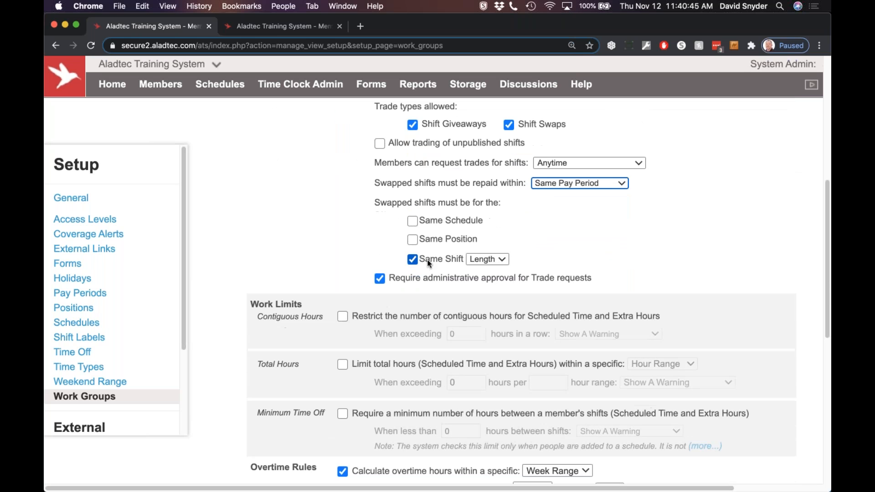
click(498, 261)
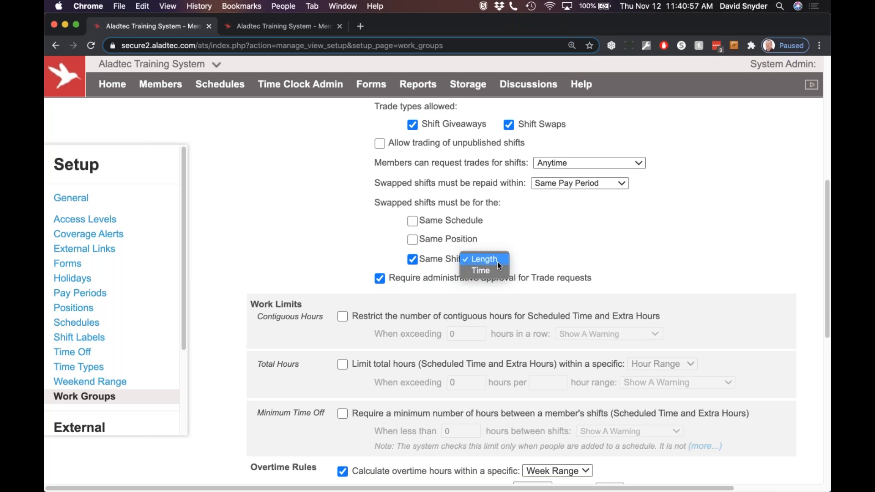
click(496, 261)
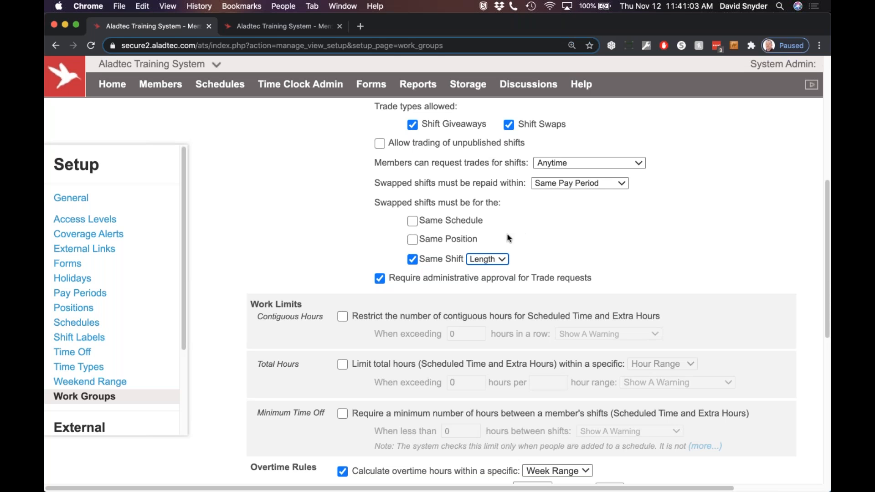
click(492, 256)
click(486, 270)
click(499, 258)
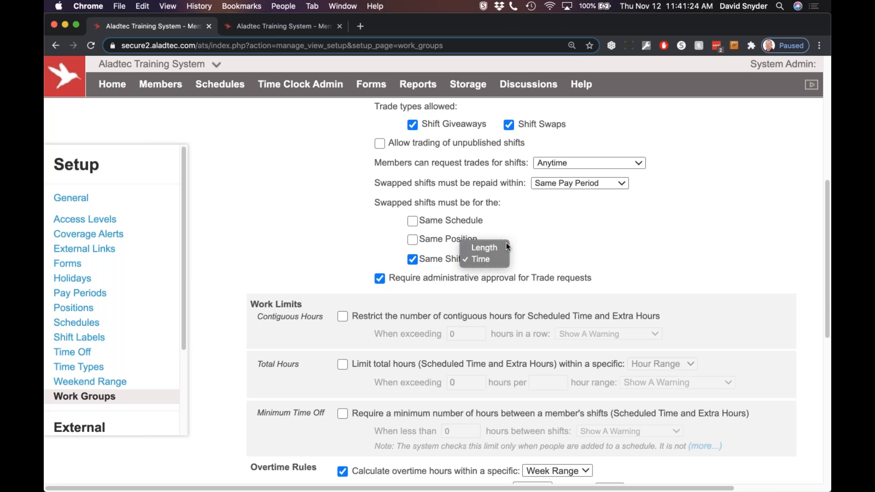
click(543, 264)
click(477, 252)
click(483, 250)
click(414, 279)
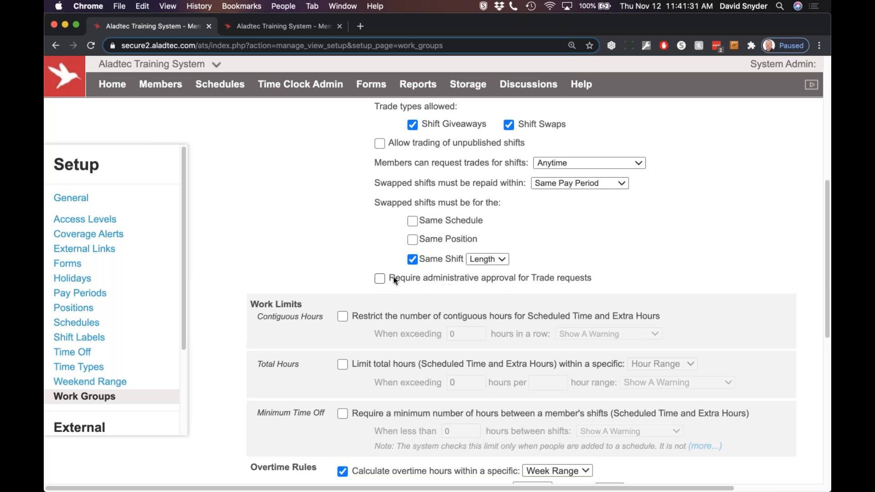
click(376, 281)
Restrict contiguous hours for the Full Time group to 48 in a row, with Require Admin Approval when exceeded.
scroll(341, 260, down, 5)
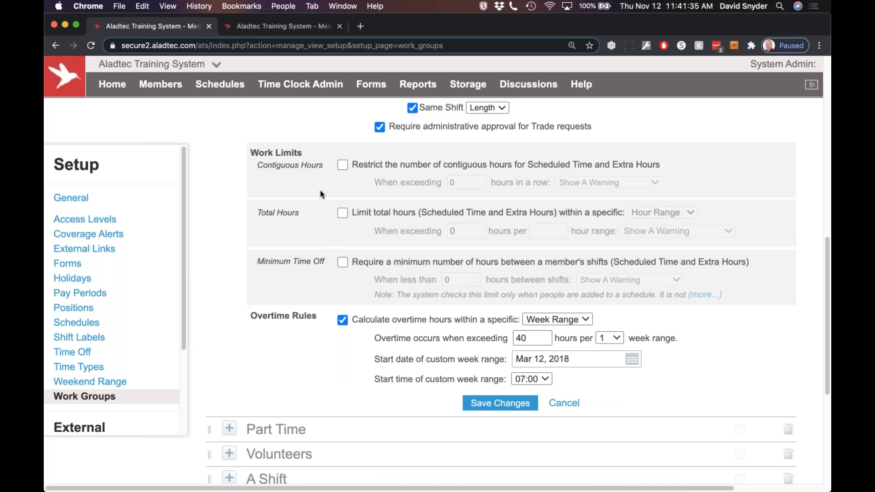
scroll(316, 213, up, 1)
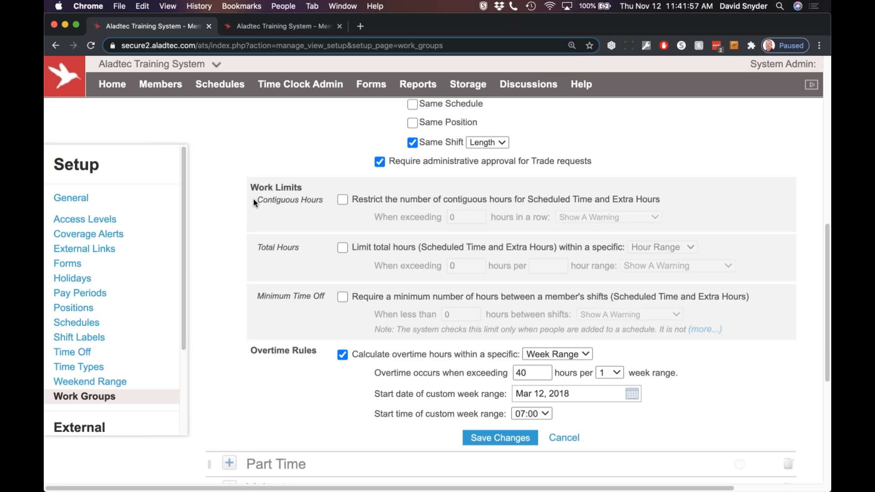
drag(253, 199, 319, 206)
click(342, 203)
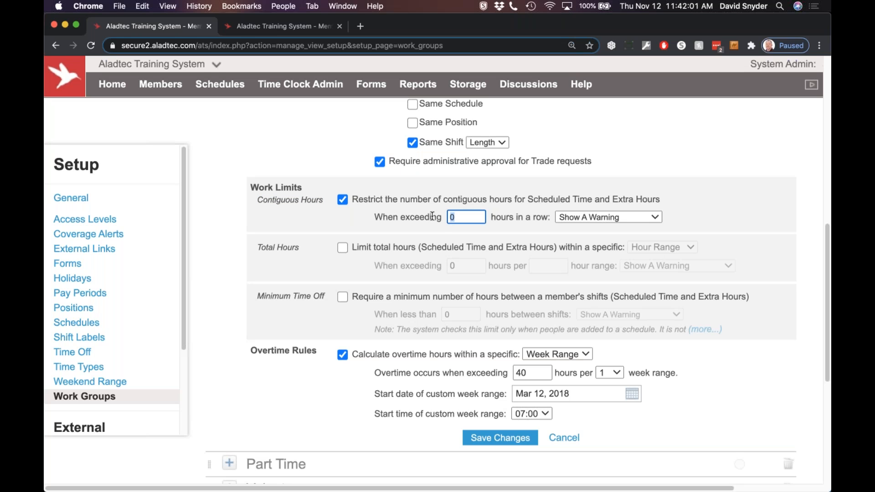
text(48)
click(594, 216)
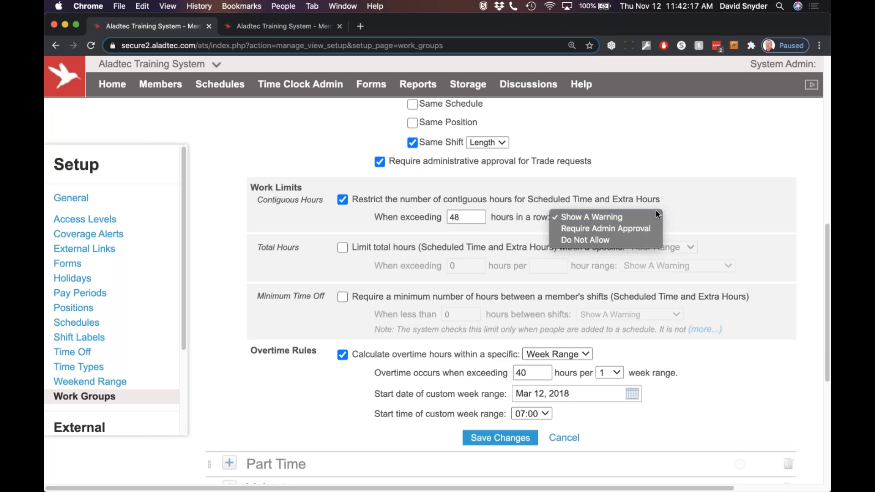
click(645, 229)
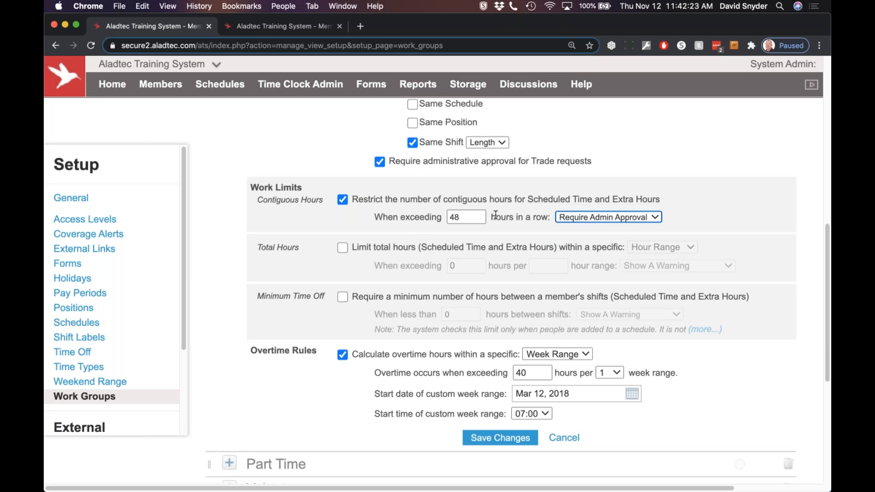
Switch the contiguous hours limit's action to Do Not Allow and back to Require Admin Approval.
click(575, 218)
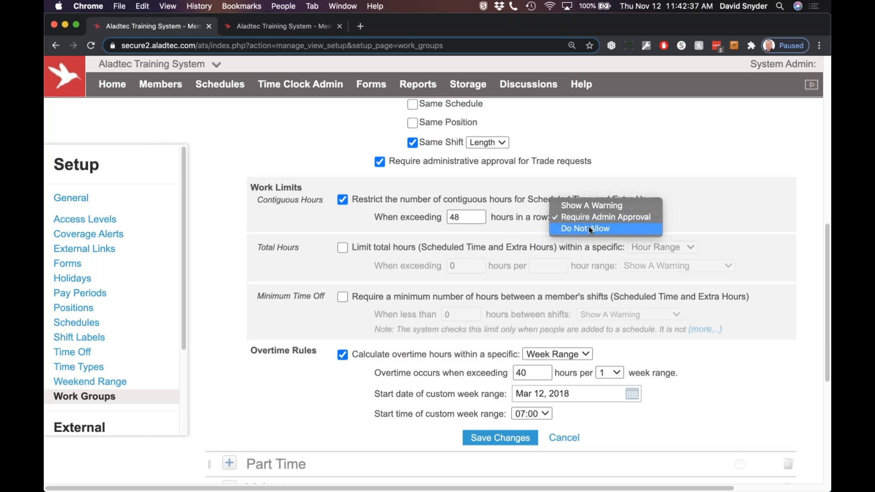
click(588, 229)
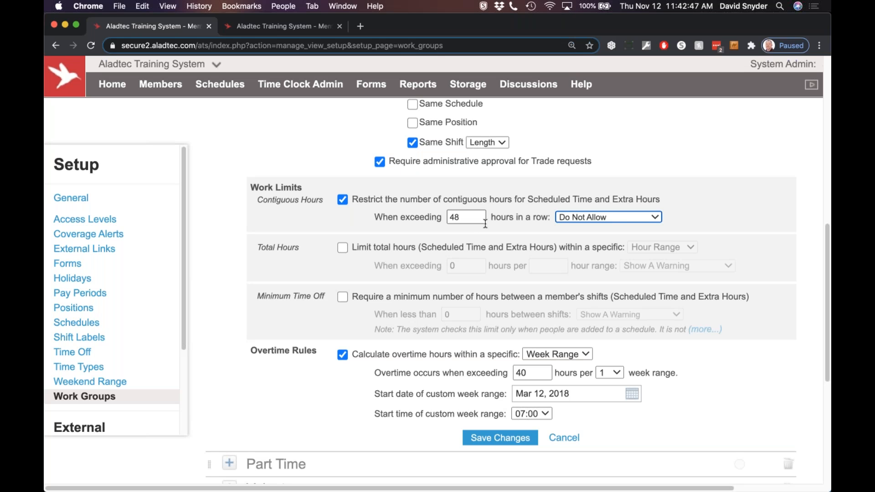
click(618, 217)
click(617, 206)
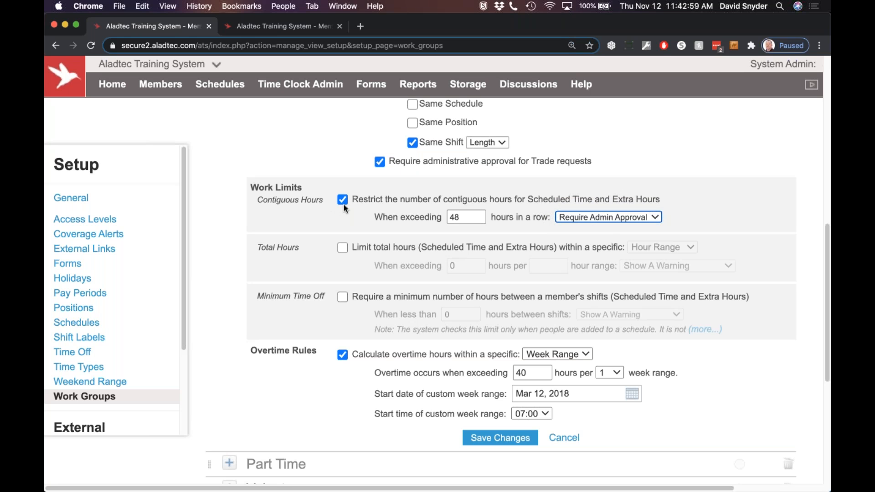
Limit the Full Time group's total hours to 40 per Week, with Require Admin Approval when exceeded and a 07:00 week start.
drag(253, 198, 324, 214)
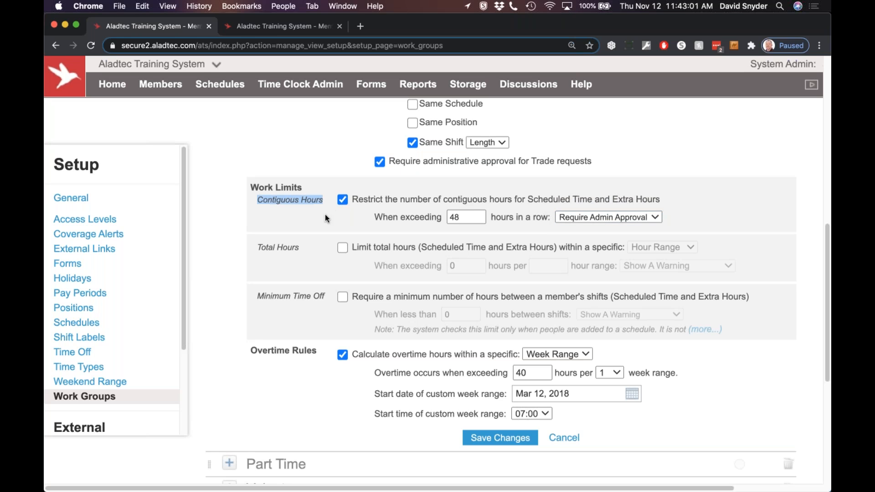
drag(255, 247, 308, 259)
click(343, 247)
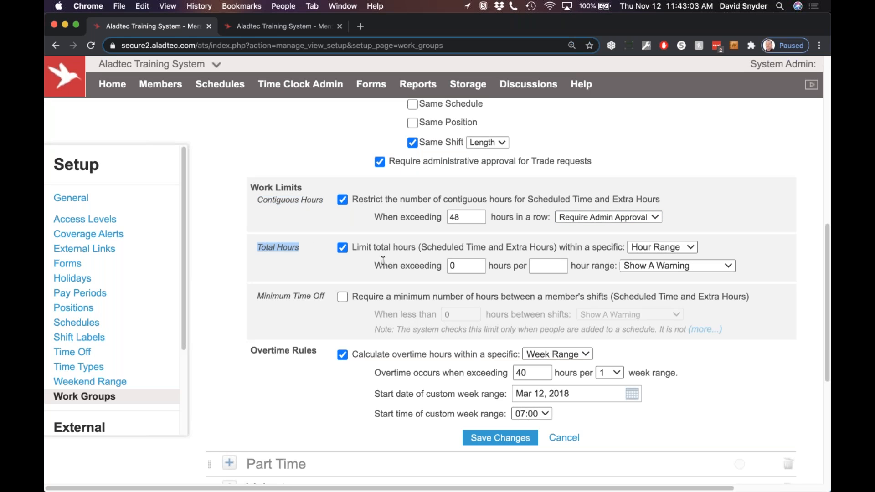
click(655, 249)
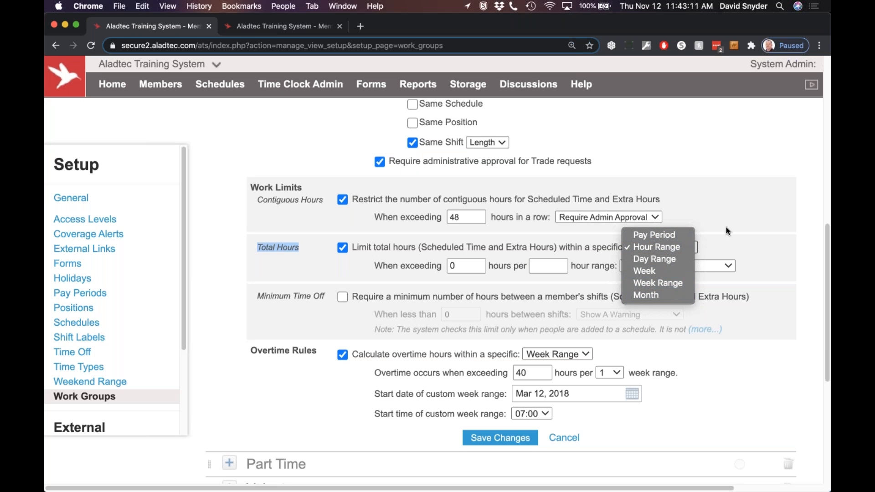
click(383, 249)
drag(457, 270, 431, 263)
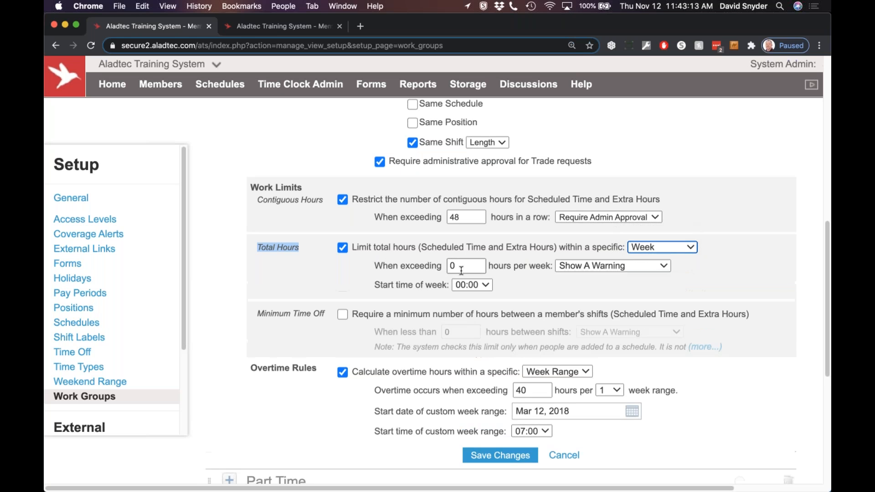
text(40)
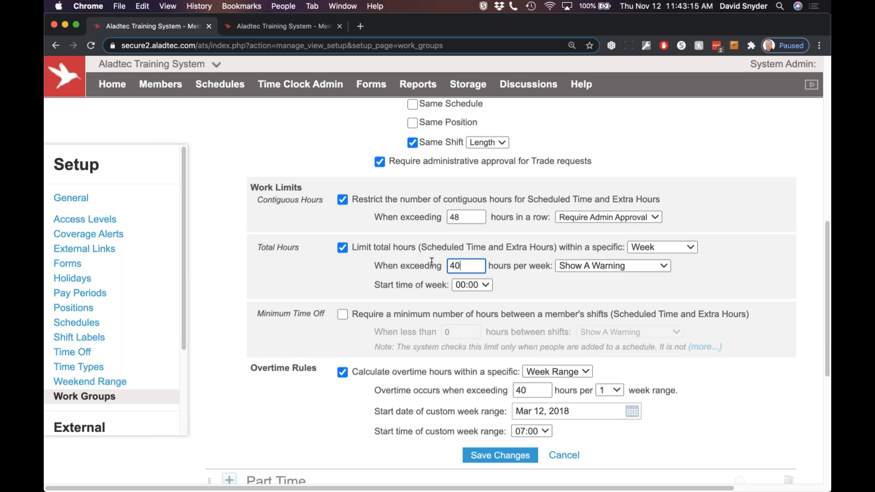
click(606, 272)
click(606, 279)
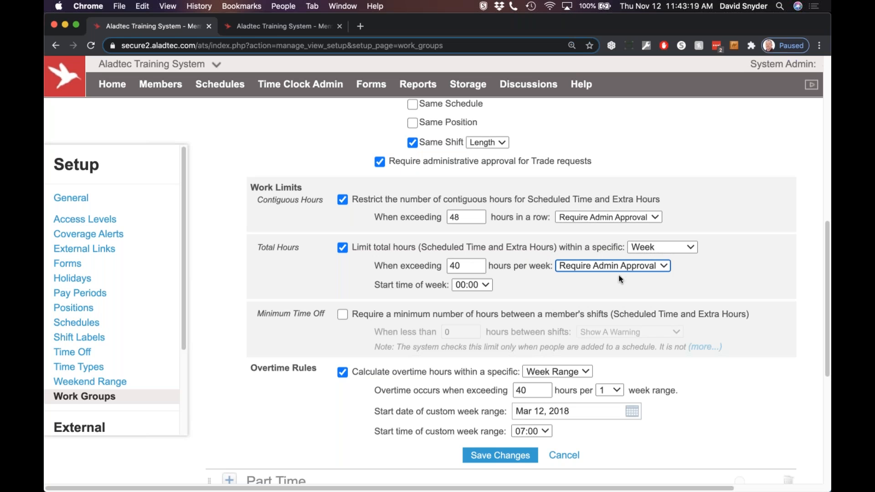
click(481, 286)
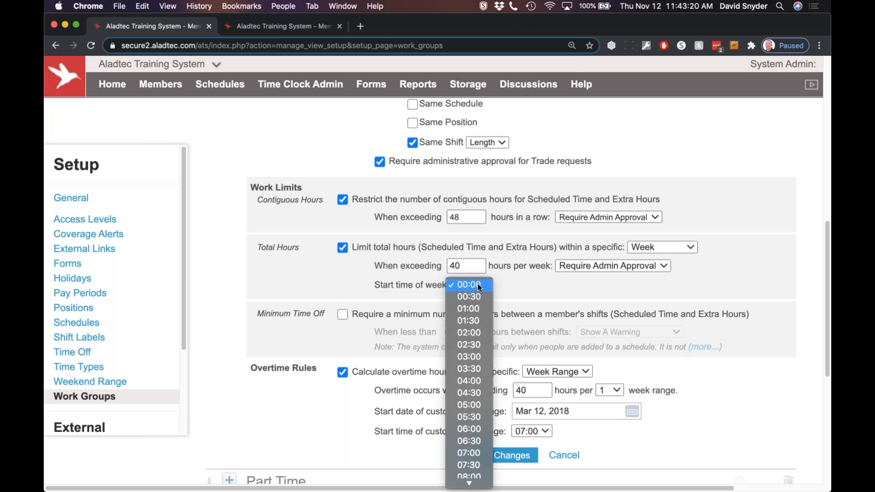
click(469, 453)
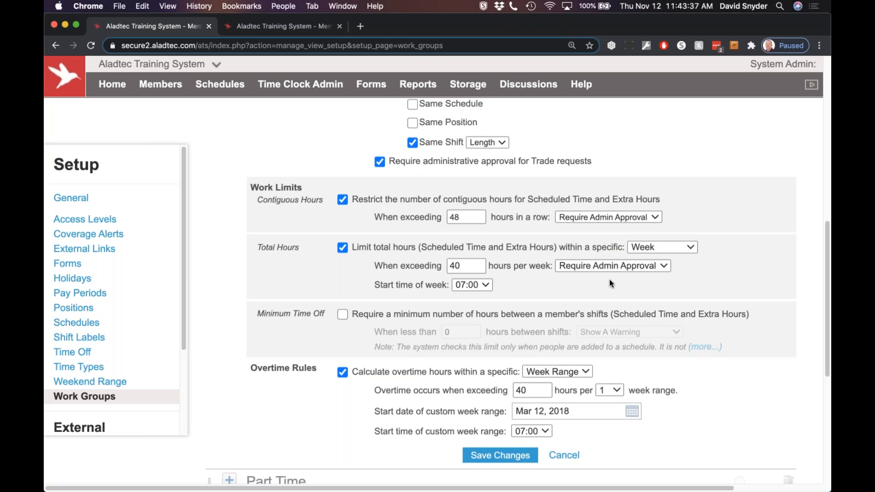
Turn off the total and contiguous hours limits, and switch an 8-hour Minimum Time Off requirement on and off again.
click(342, 247)
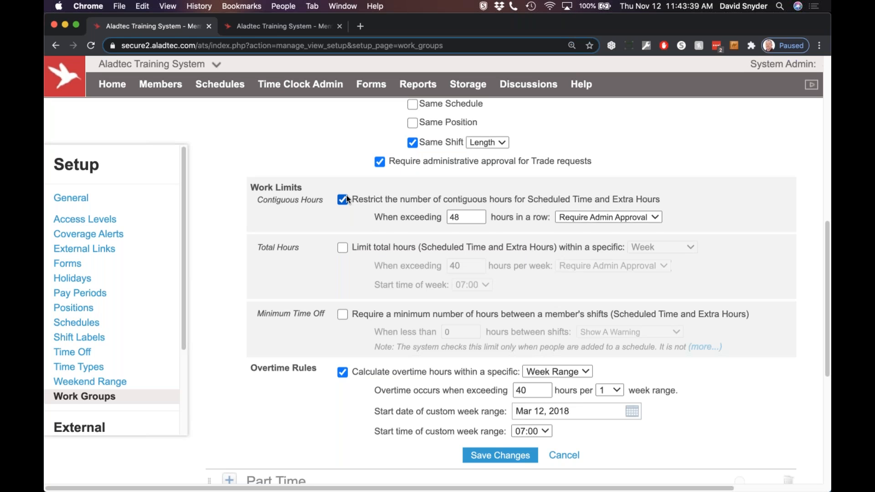
click(343, 200)
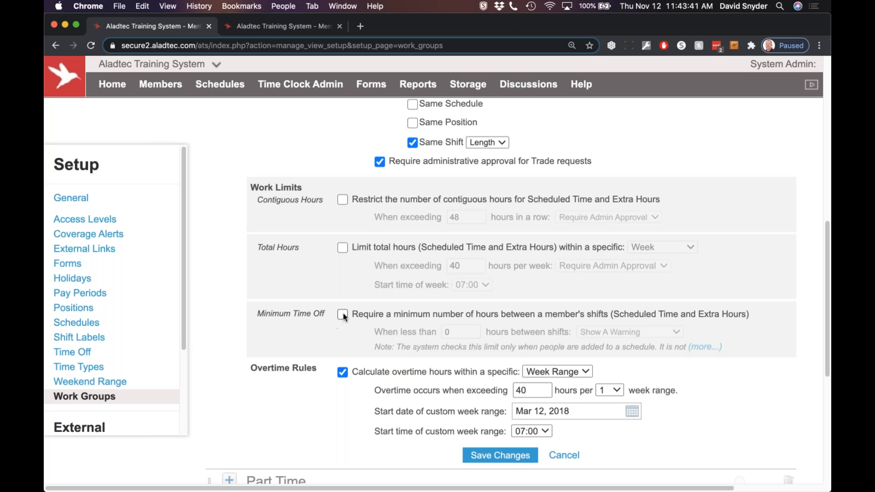
click(343, 315)
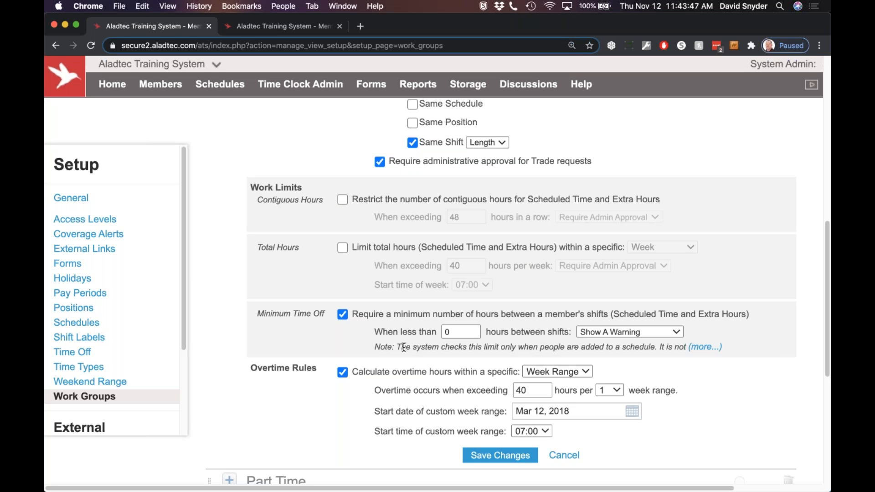
click(465, 330)
text(8)
click(343, 315)
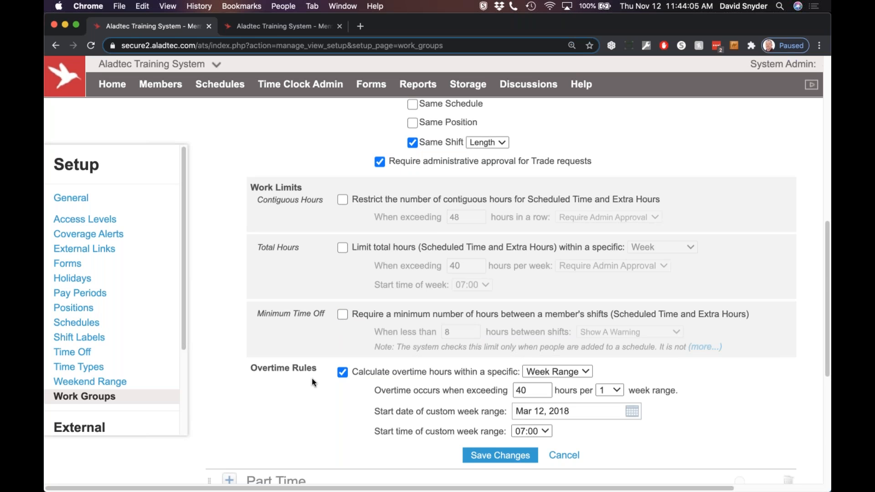
Review the Full Time group's Overtime Rules and the range types available for calculating overtime.
scroll(312, 378, down, 5)
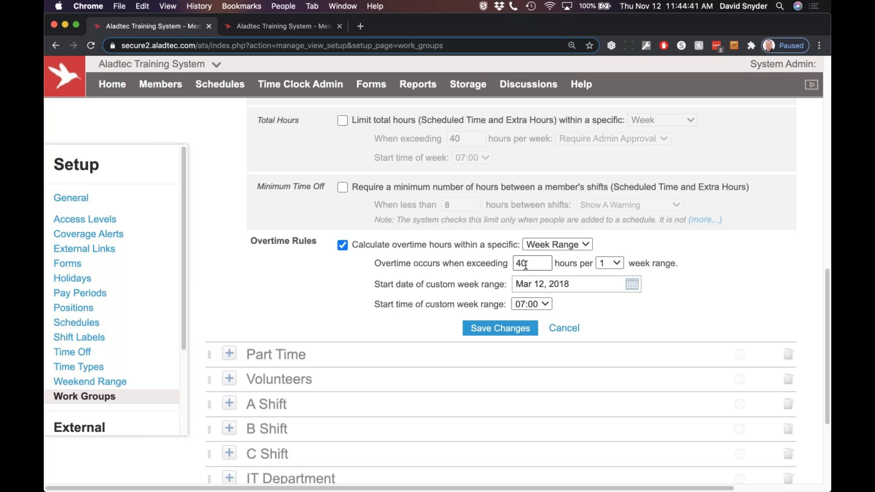
click(570, 244)
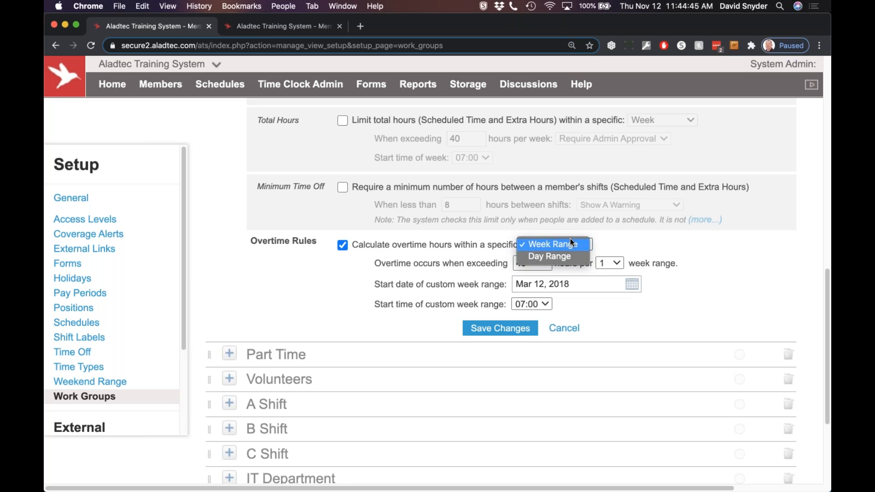
click(570, 242)
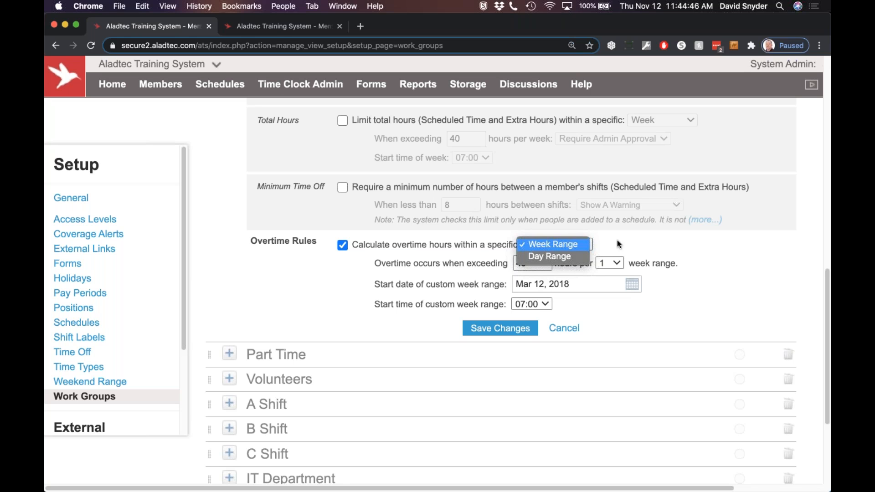
Open the Scheduled Time report in the other Aladtec tab and examine the Include Overtime options in its filter settings.
click(270, 30)
mouse_move(418, 86)
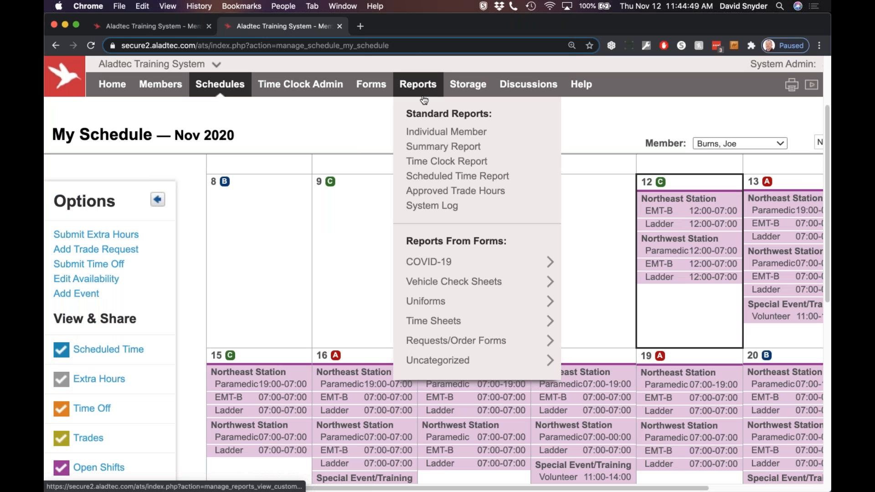
click(439, 181)
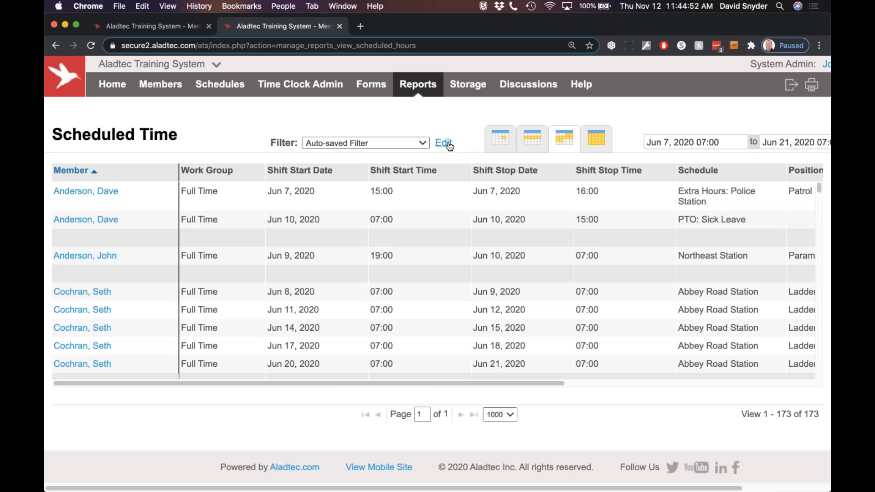
click(444, 143)
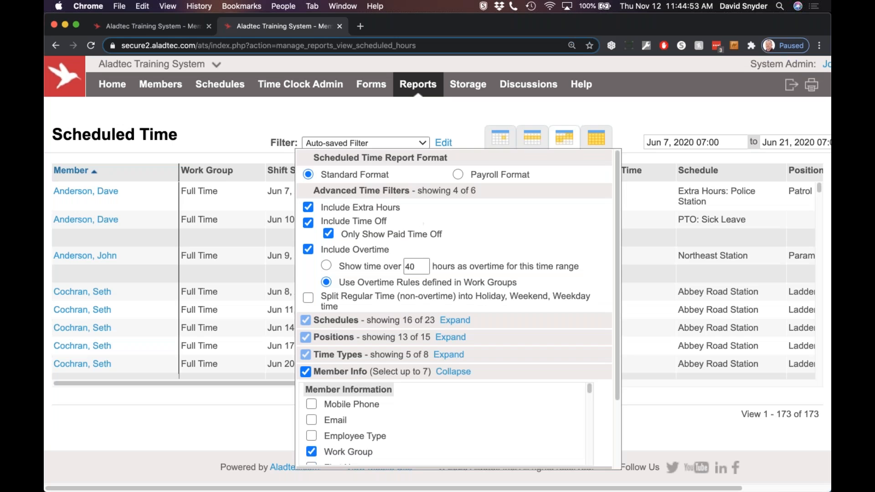
triple_click(397, 250)
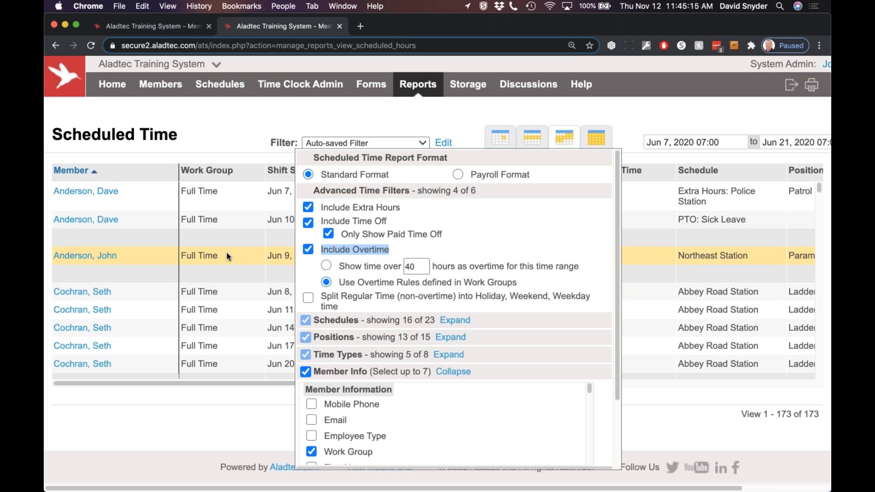
Return to the Work Groups setup tab and discard the unsaved changes to the Full Time group.
click(178, 25)
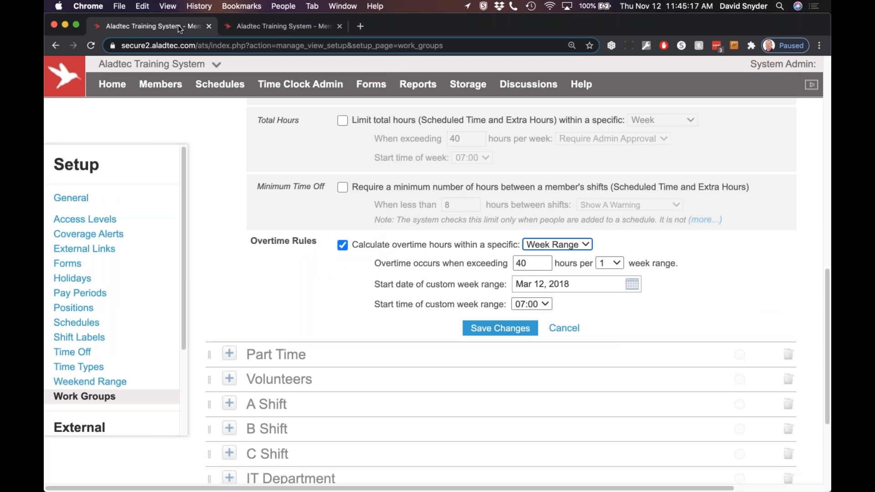
click(566, 327)
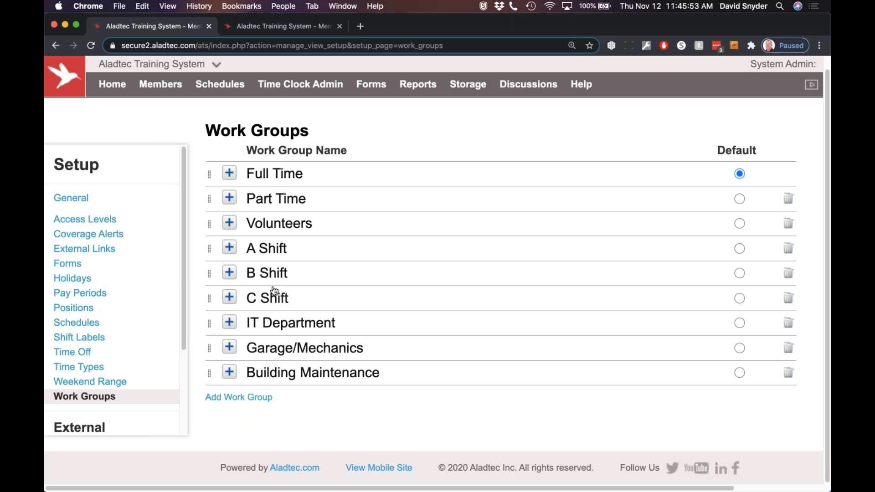
Expand the A Shift work group, review its availability, sign-up, time off and trade settings, and collapse it again.
click(229, 248)
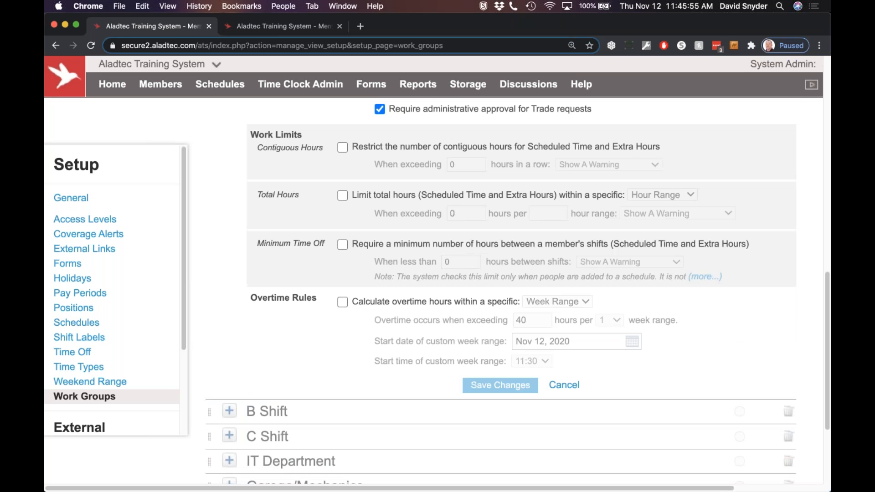
scroll(246, 246, up, 10)
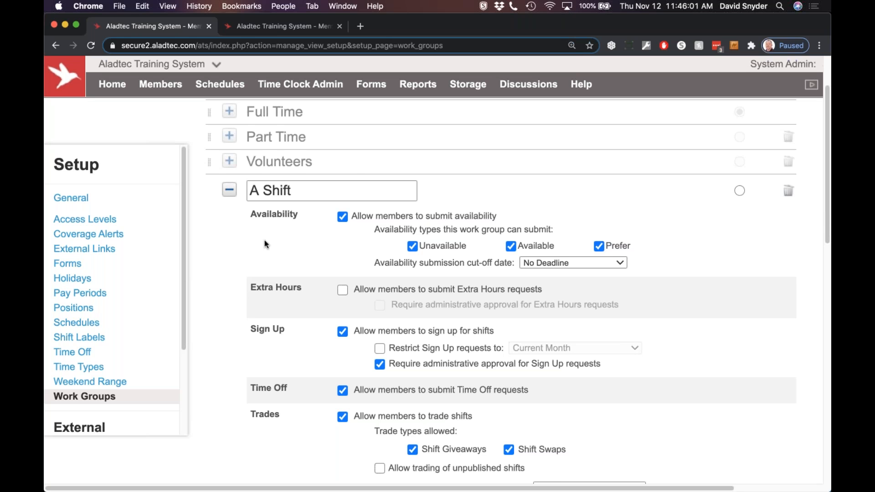
click(230, 191)
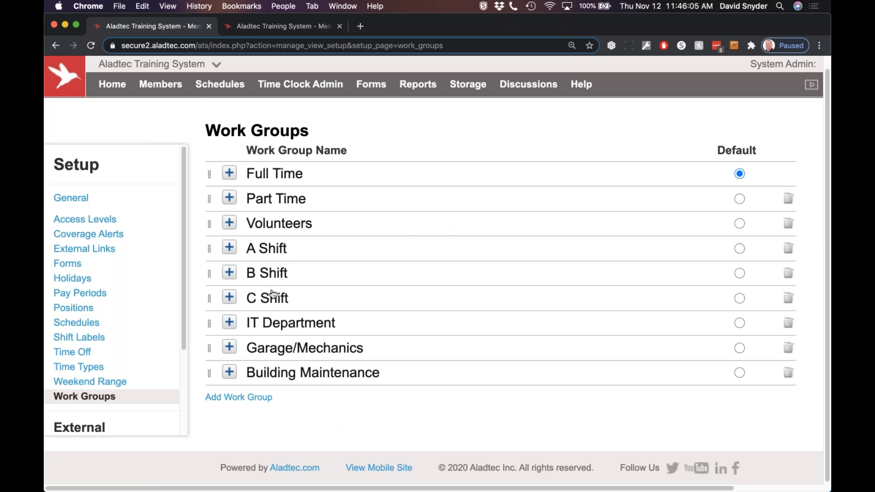
Open the Member Database in the other Aladtec tab and apply the shared Access Levels/Work Groups filter.
click(281, 27)
click(176, 105)
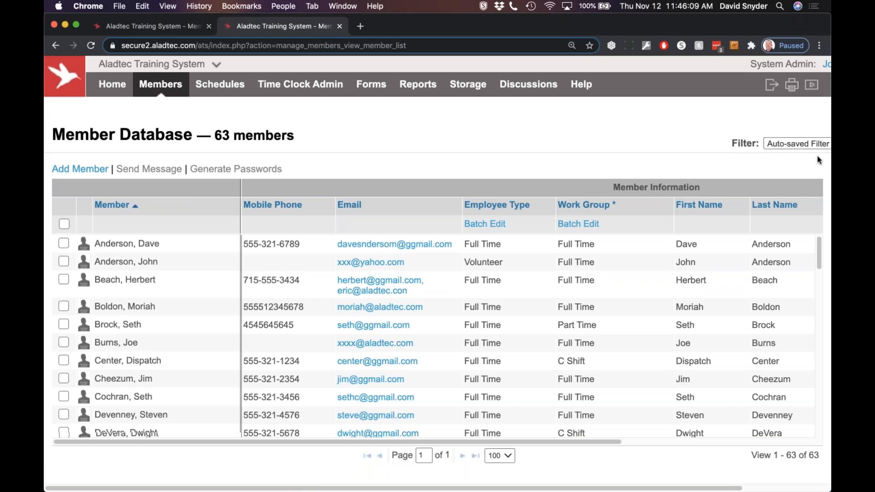
click(775, 143)
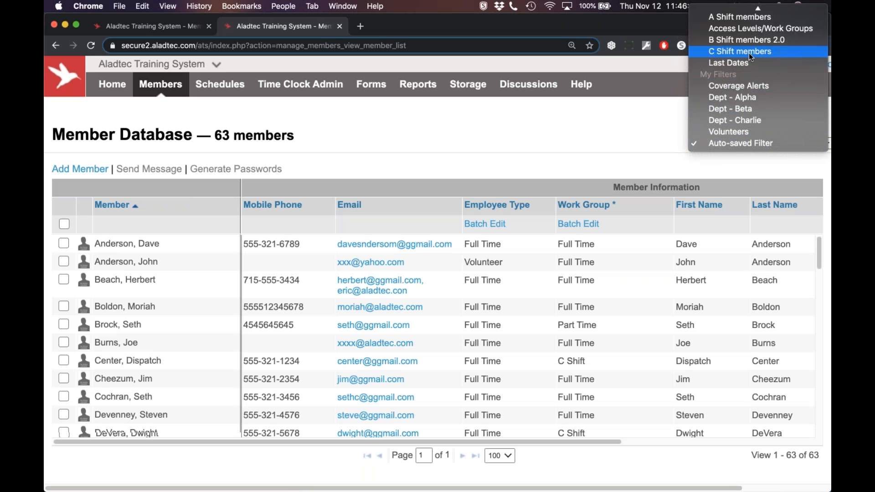
scroll(750, 54, up, 5)
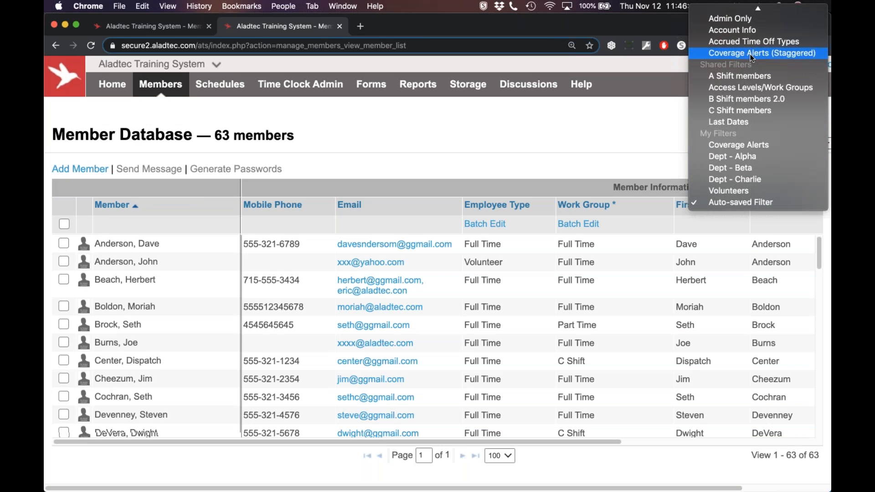
scroll(751, 57, up, 3)
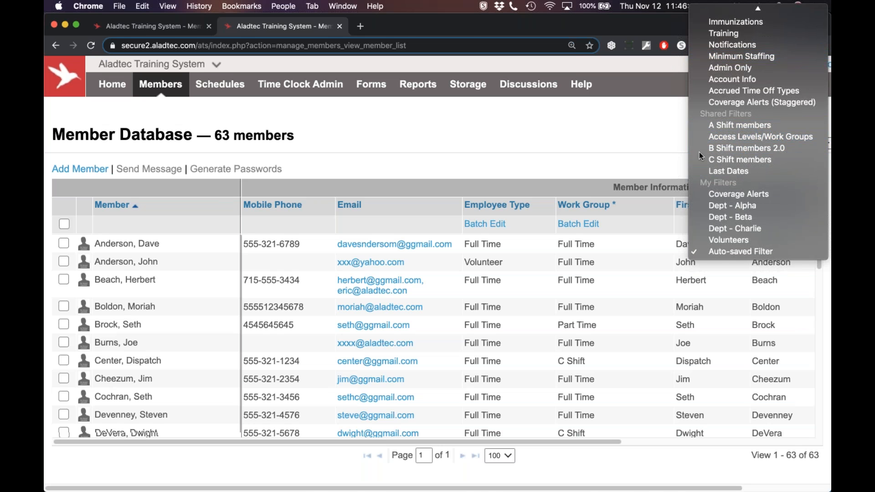
click(738, 137)
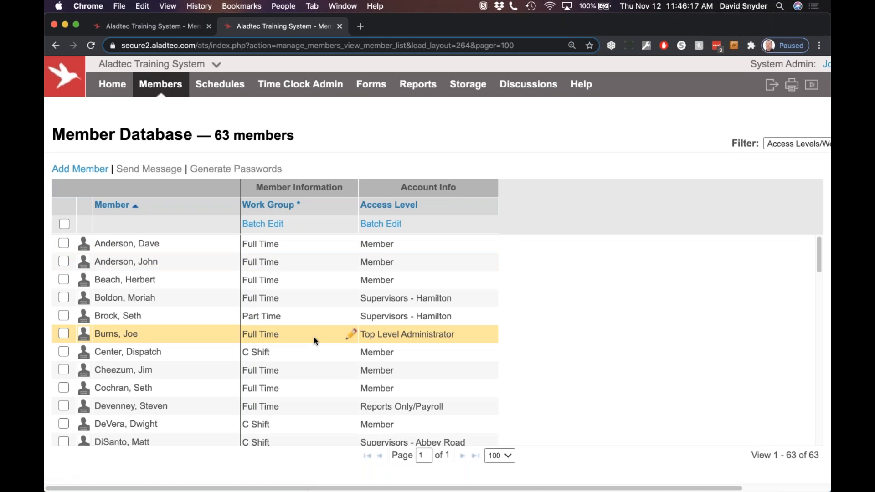
Sort the member list by Work Group and bring the B Shift members into view.
scroll(314, 338, down, 5)
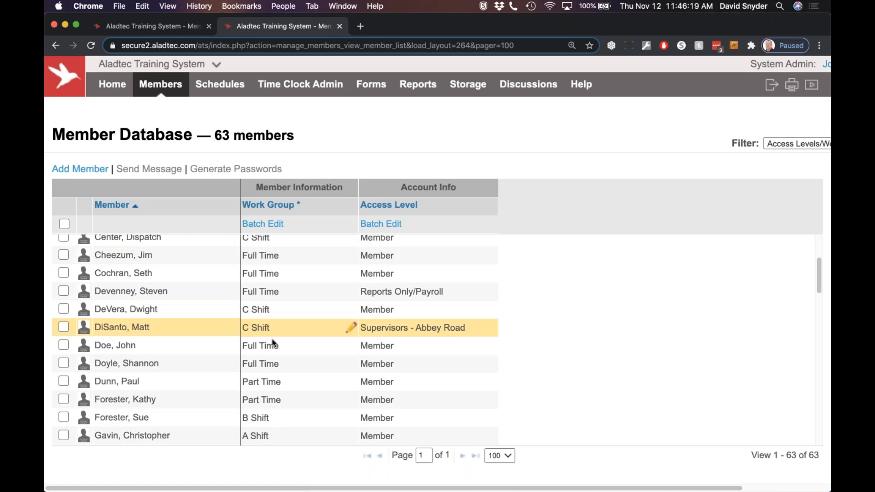
scroll(289, 388, down, 3)
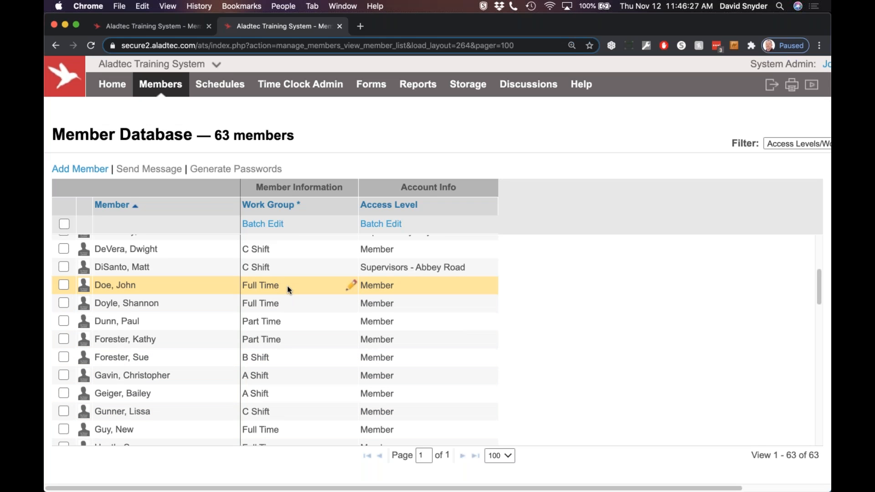
click(282, 208)
scroll(290, 305, up, 5)
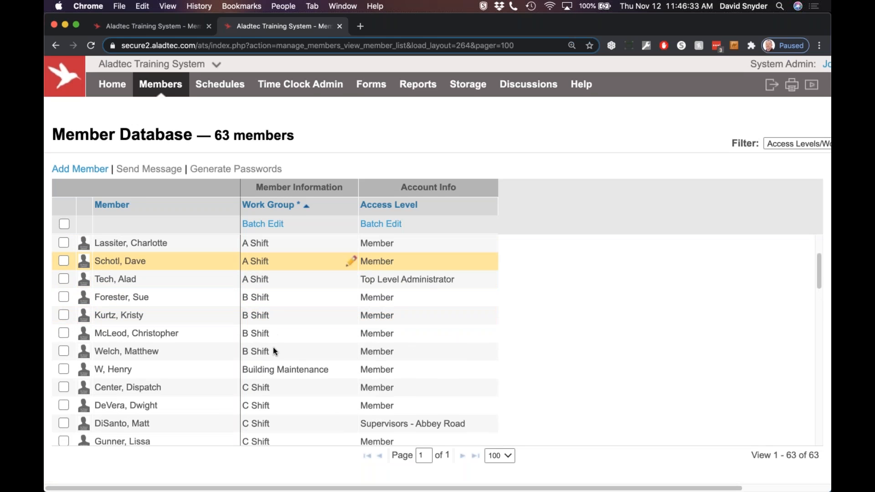
Select all four members assigned to the B Shift work group in the Member Database.
click(63, 297)
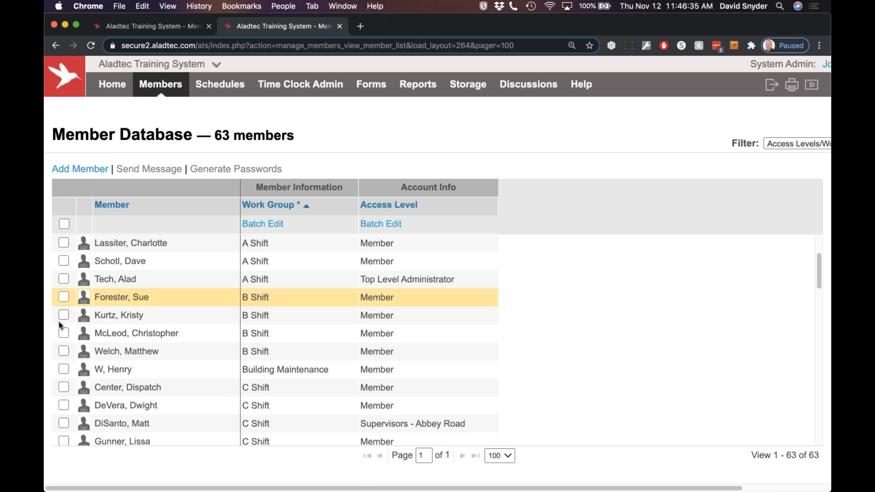
click(64, 315)
click(63, 333)
click(64, 351)
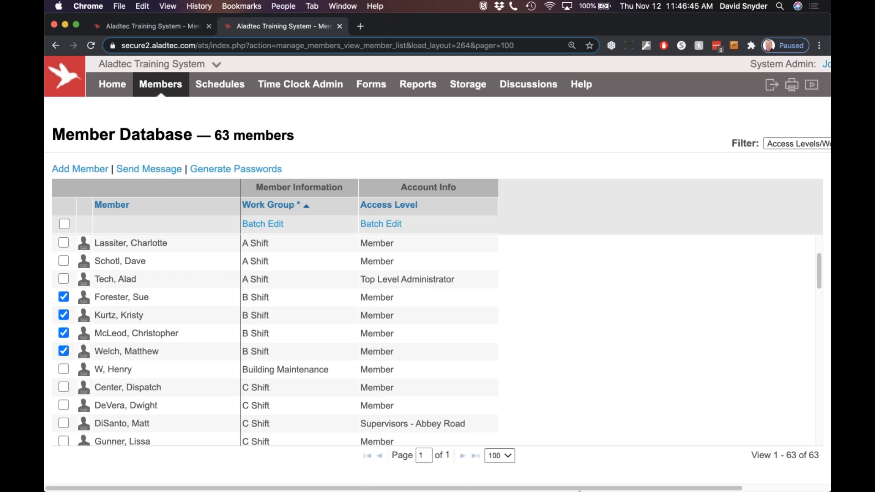
Apply the shared B Shift members 2.0 filter to the Member Database and view its Account Info columns through Position Permissions.
drag(719, 490, 808, 491)
click(740, 145)
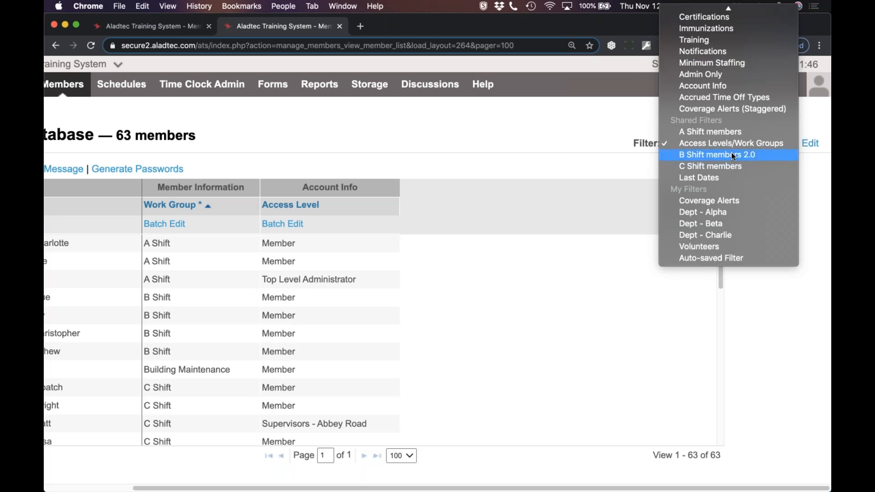
click(732, 156)
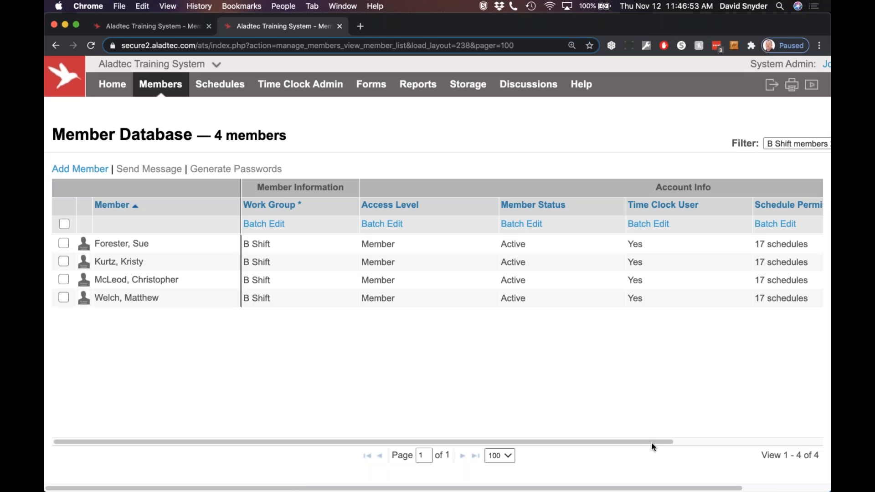
click(680, 442)
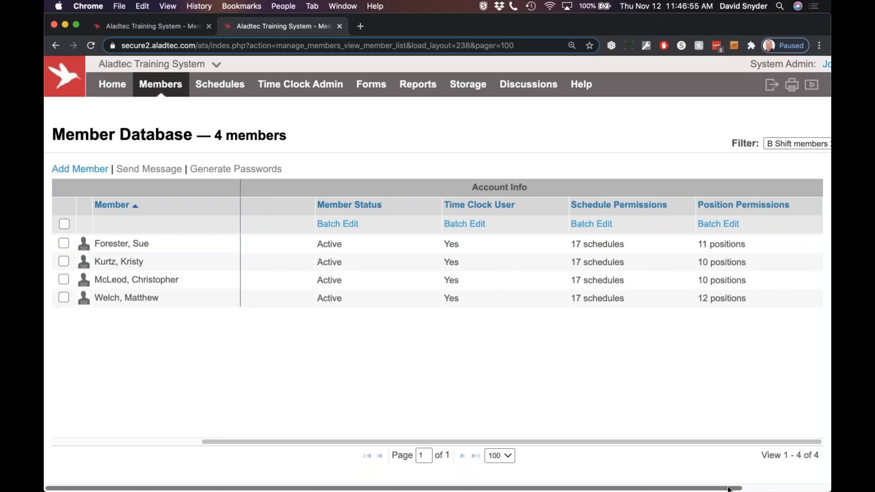
Open the B Shift members 2.0 filter for editing and examine its Work Group criterion, its options and the filter set name.
click(754, 488)
click(811, 145)
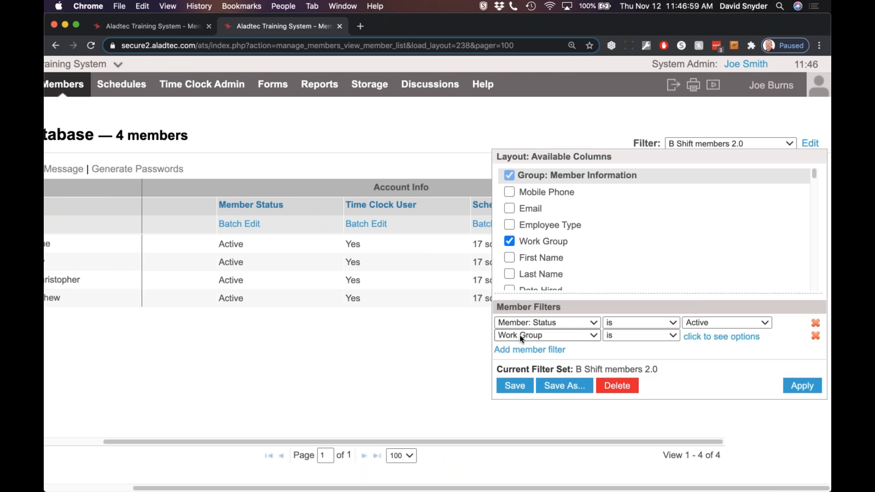
click(595, 336)
click(549, 337)
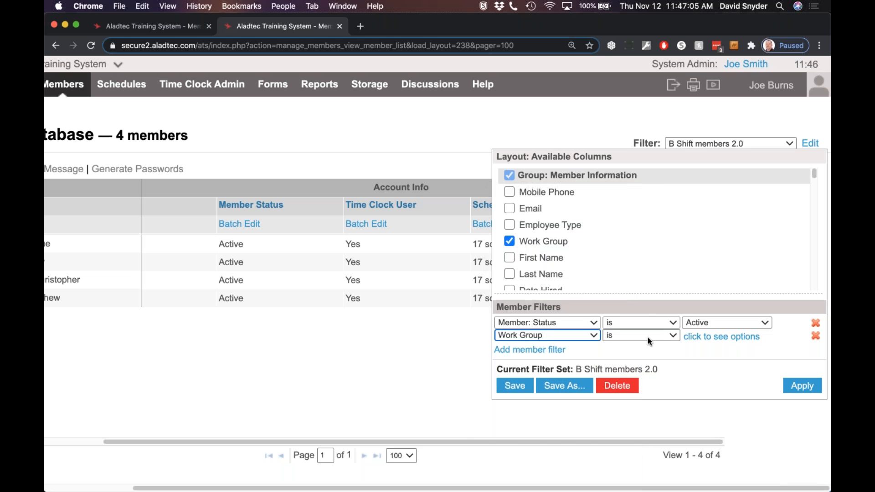
click(718, 336)
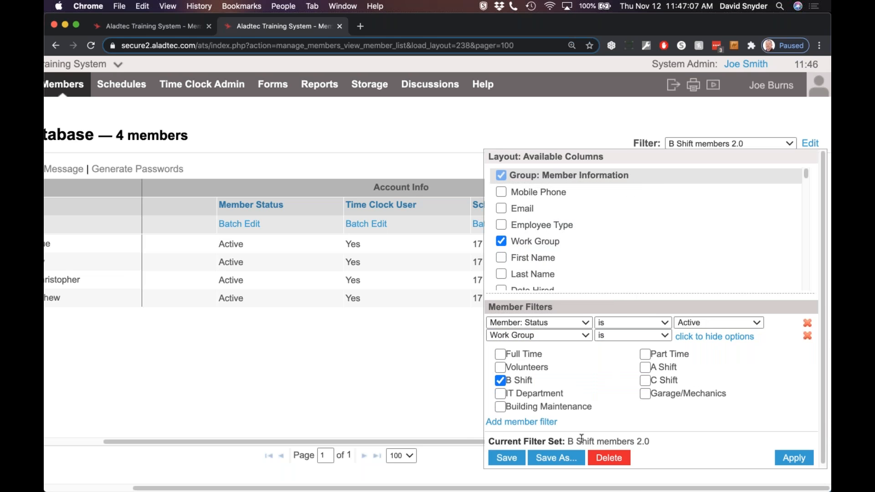
drag(567, 441, 650, 440)
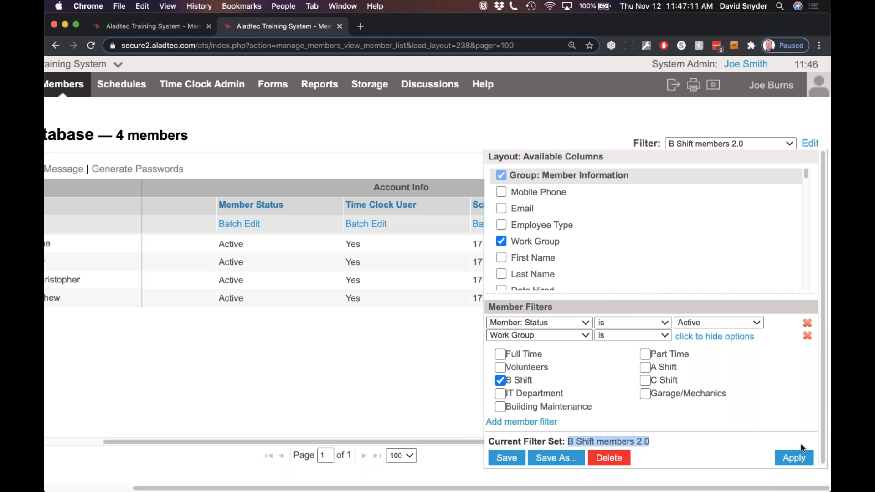
Close the filter editor without changes and select all members in the filtered B Shift list.
click(264, 151)
drag(422, 442, 237, 440)
drag(236, 489, 111, 478)
click(64, 224)
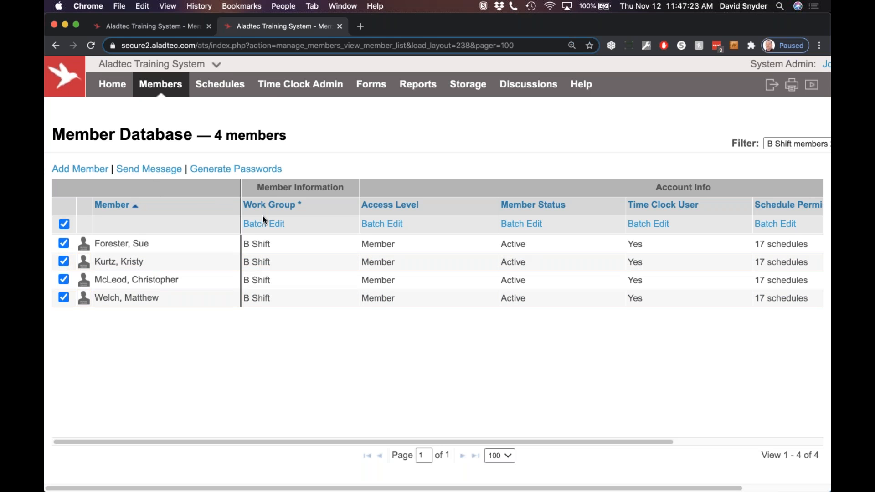
Open the Scheduled Time Report and examine its filter's overtime rules, Member Info and member filter settings, closing the filter without changes.
mouse_move(418, 85)
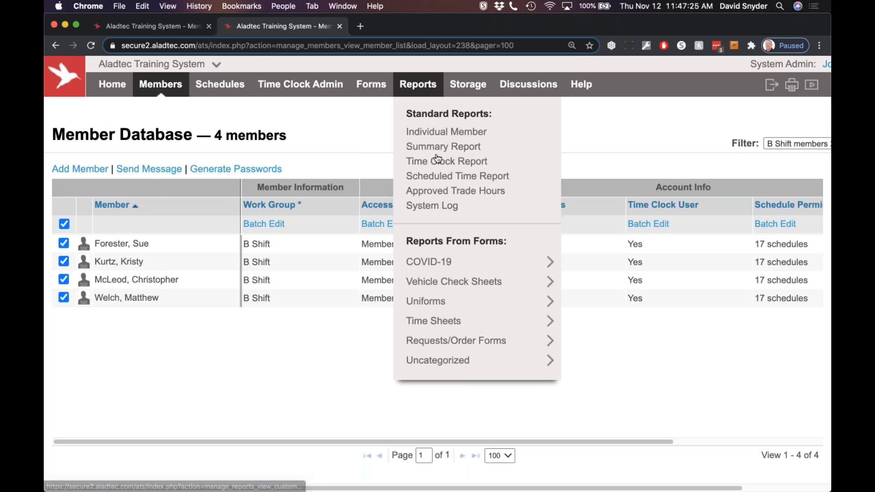
click(439, 177)
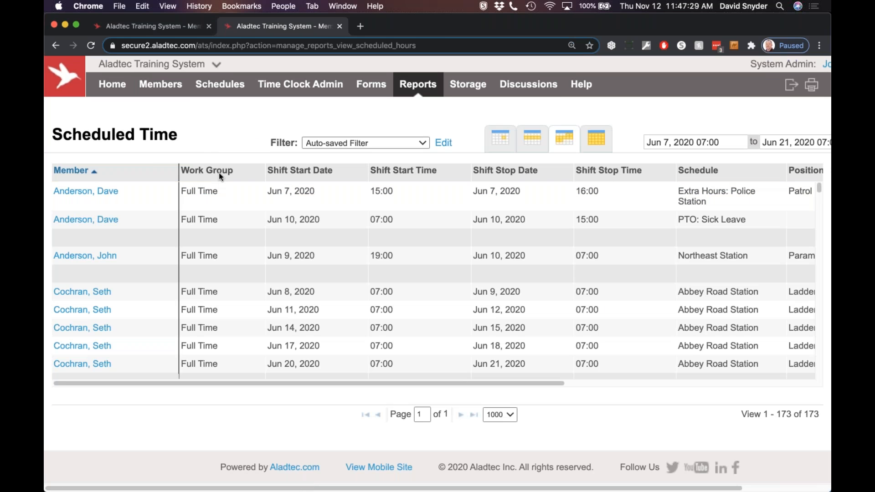
click(442, 143)
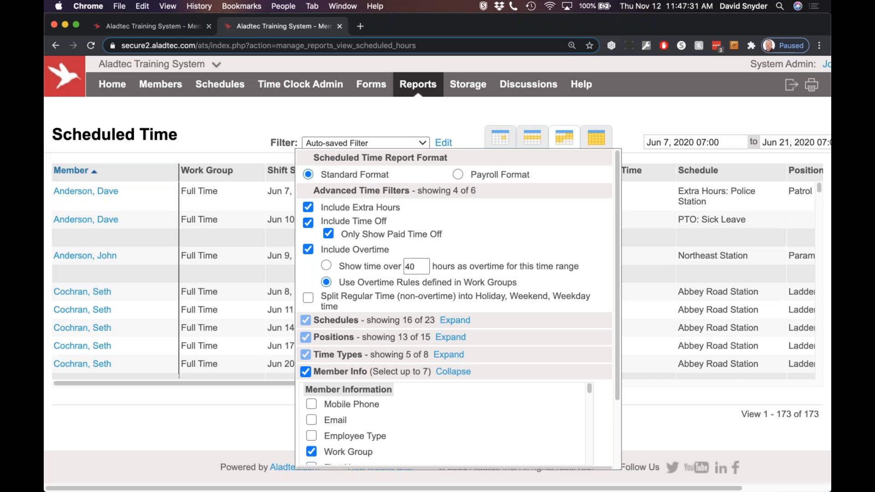
scroll(333, 368, down, 4)
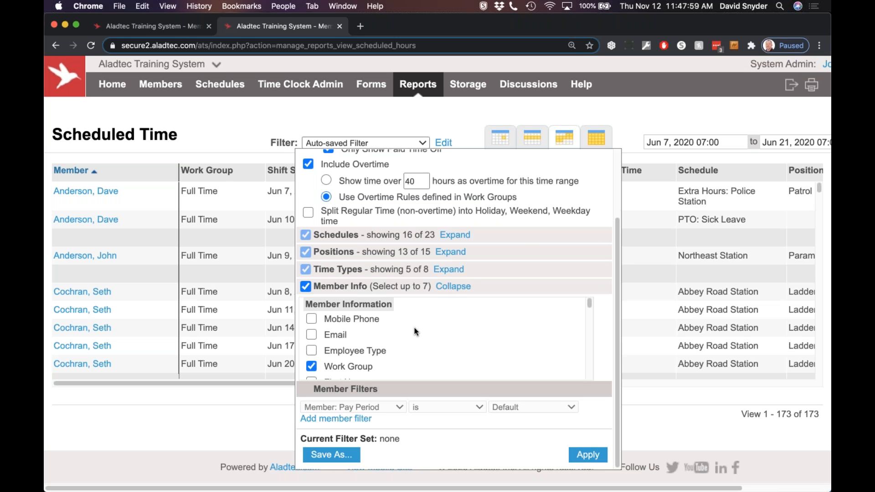
click(249, 138)
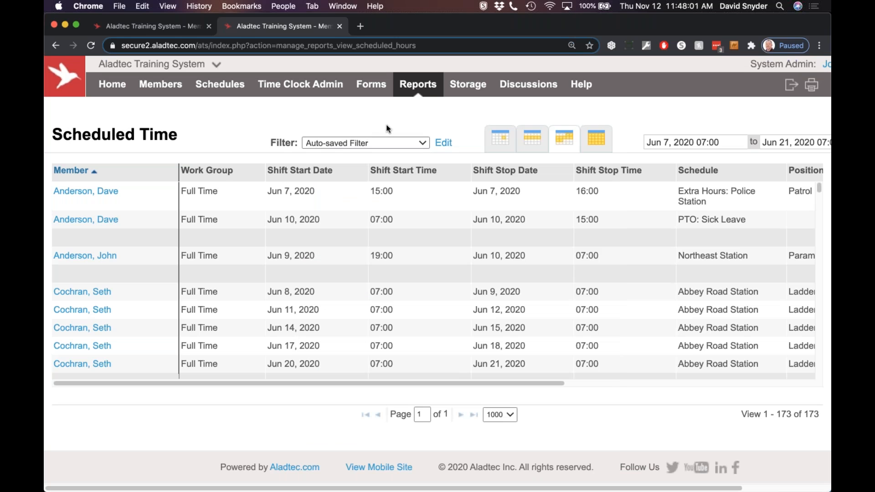
click(153, 27)
click(284, 32)
Return to the Member Database and apply the shared Access Levels/Work Groups filter.
mouse_move(162, 86)
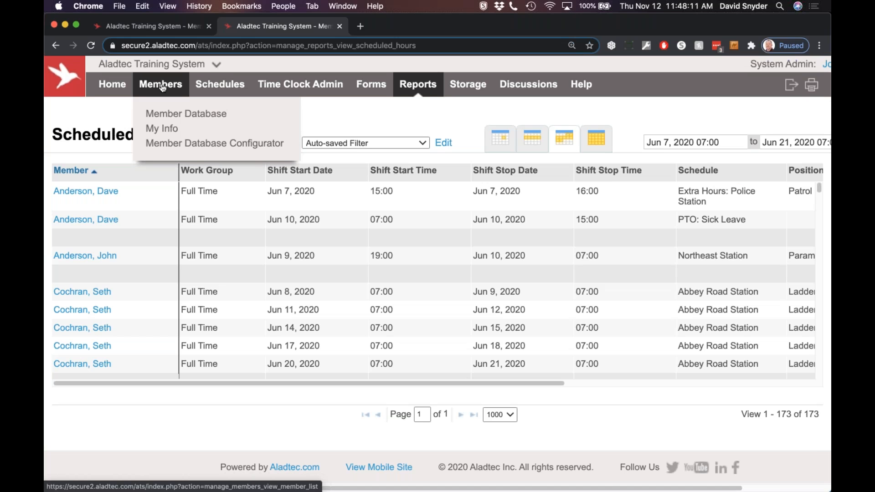
click(162, 88)
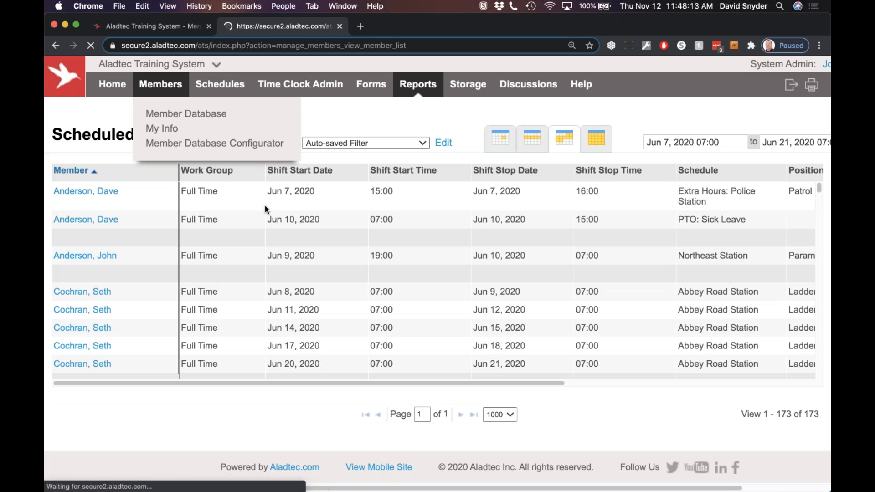
click(785, 146)
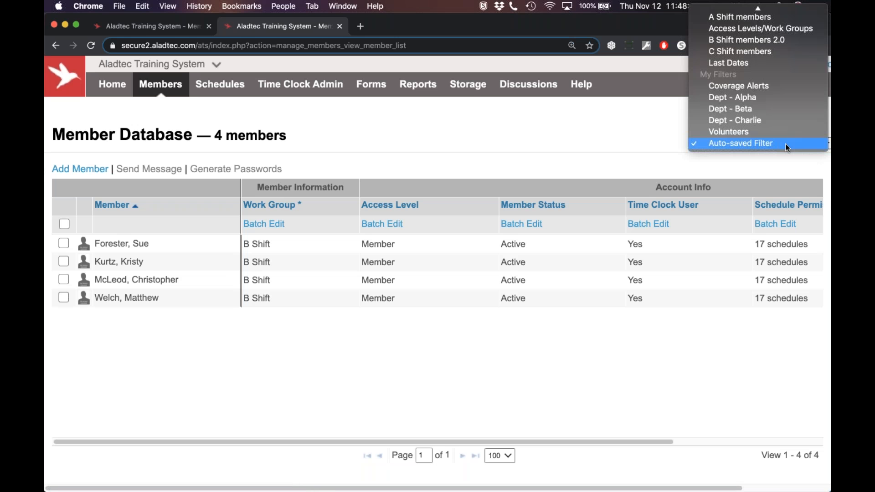
scroll(783, 143, up, 3)
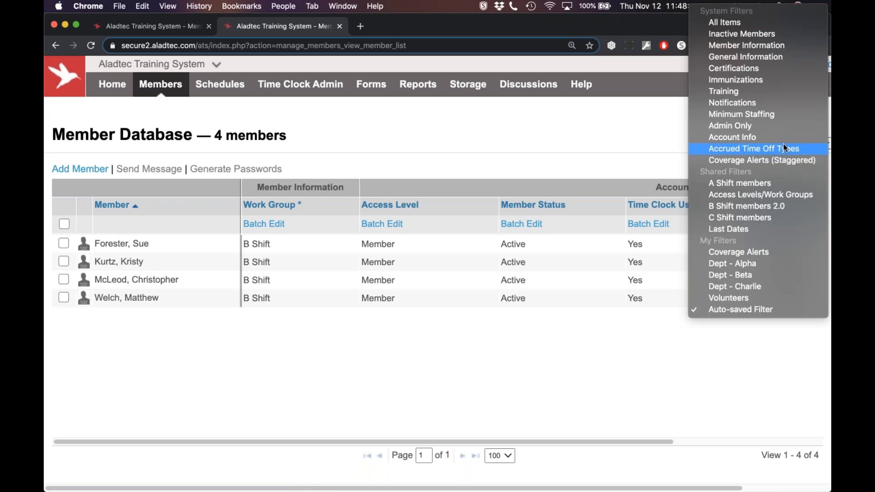
click(745, 191)
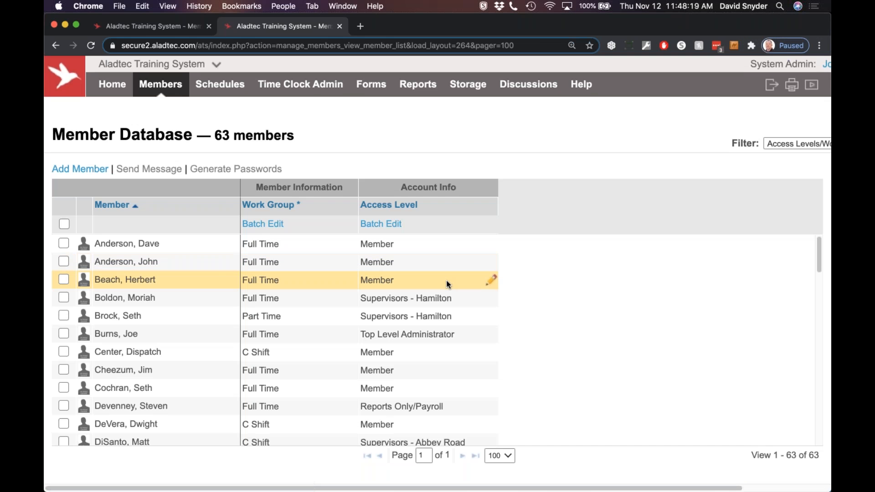
Open the record of the A Shift Top Level Administrator for editing and bring the Notify Me About Other Members settings into view.
scroll(447, 280, down, 15)
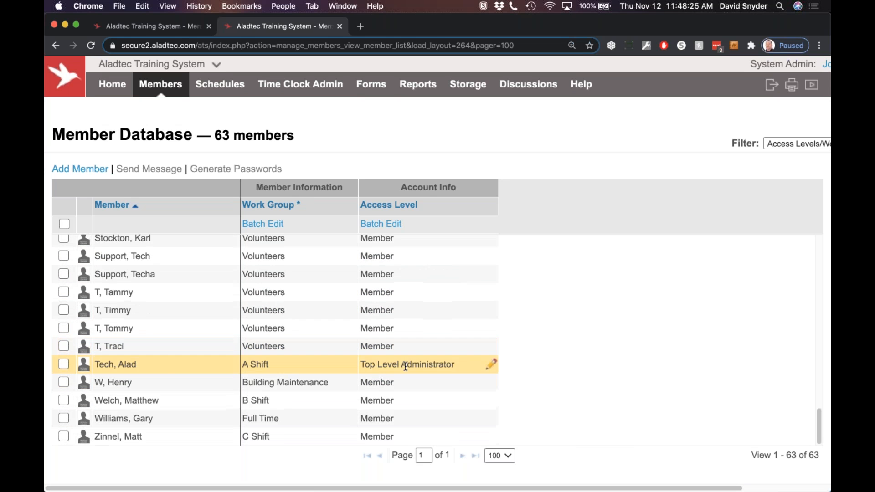
click(122, 366)
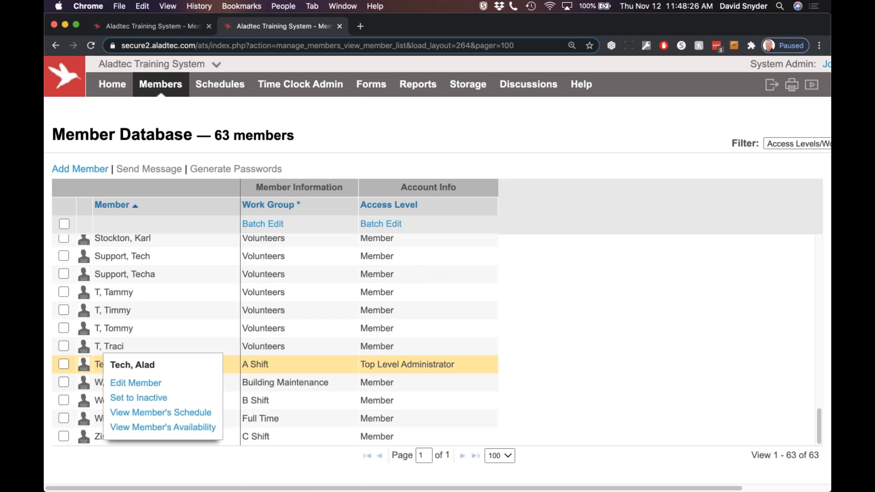
click(136, 382)
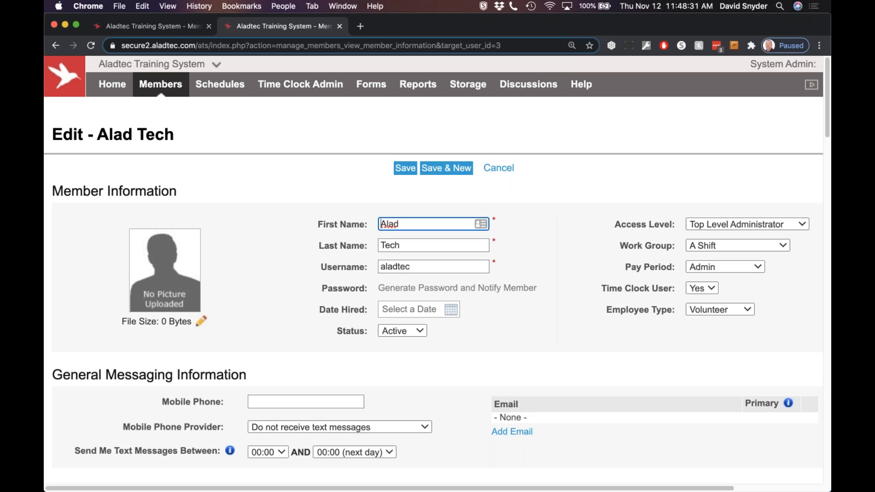
scroll(415, 306, down, 5)
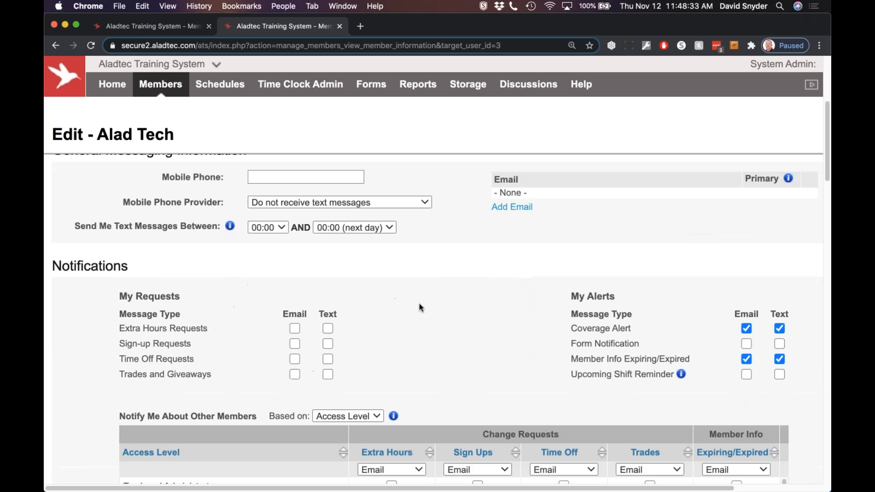
scroll(420, 306, down, 2)
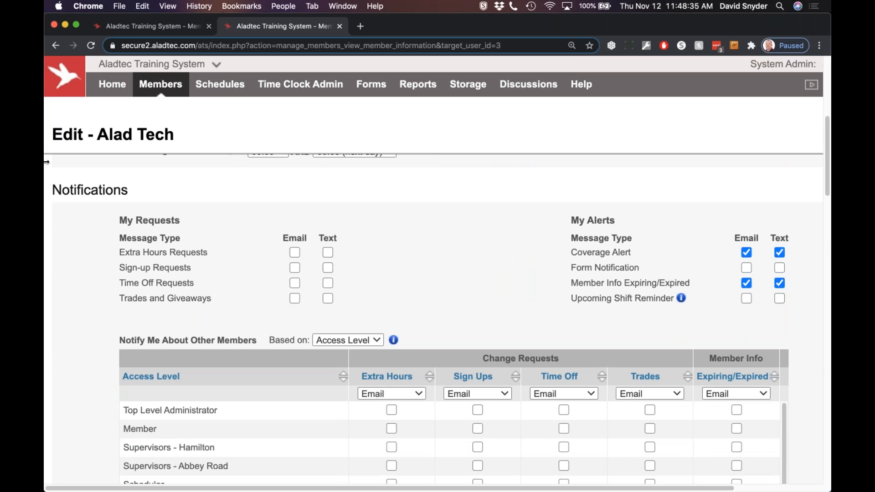
scroll(459, 231, down, 2)
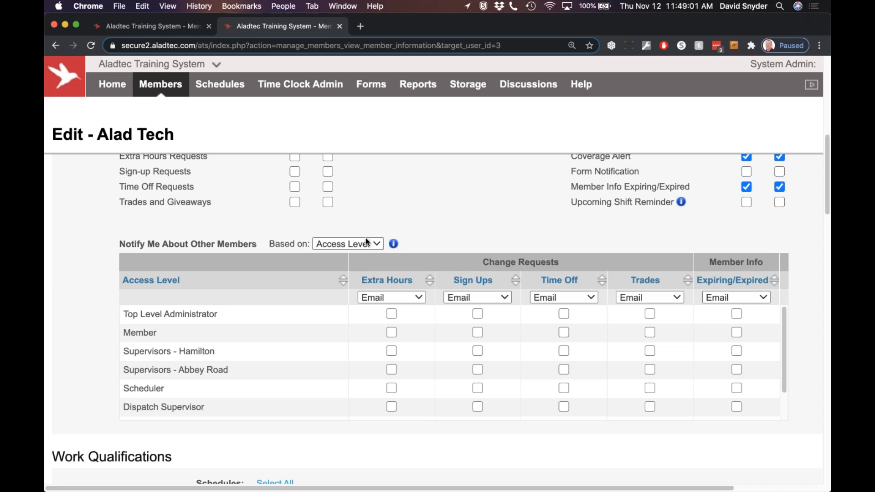
Base notifications about other members on Work Group and enable A Shift for Extra Hours, Sign Ups, Time Off, Trades and Expiring/Expired.
click(353, 245)
click(354, 254)
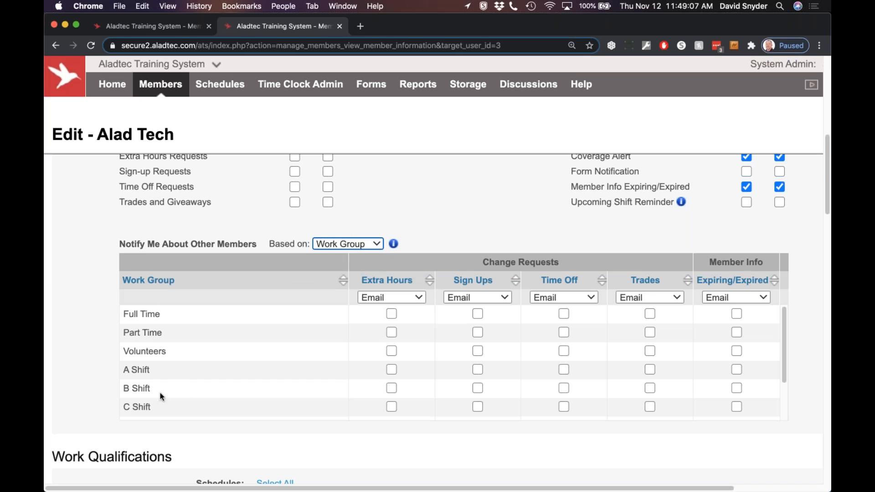
click(392, 369)
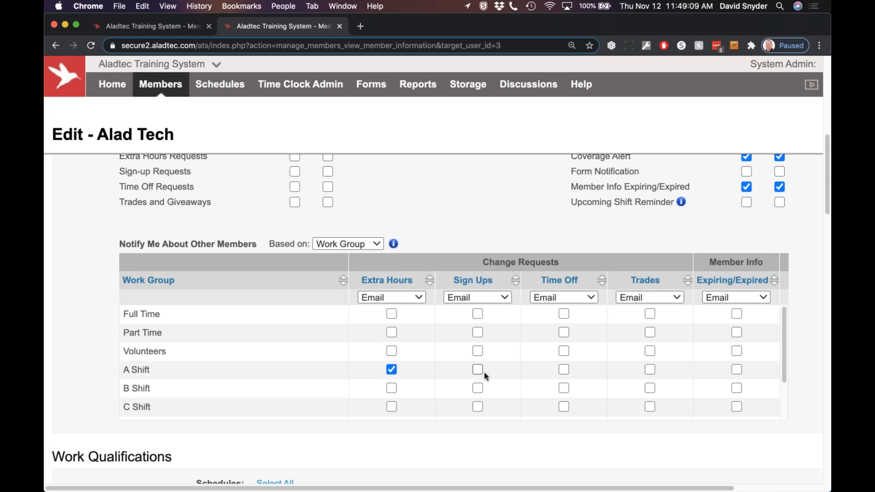
click(478, 370)
click(564, 369)
click(652, 370)
click(738, 369)
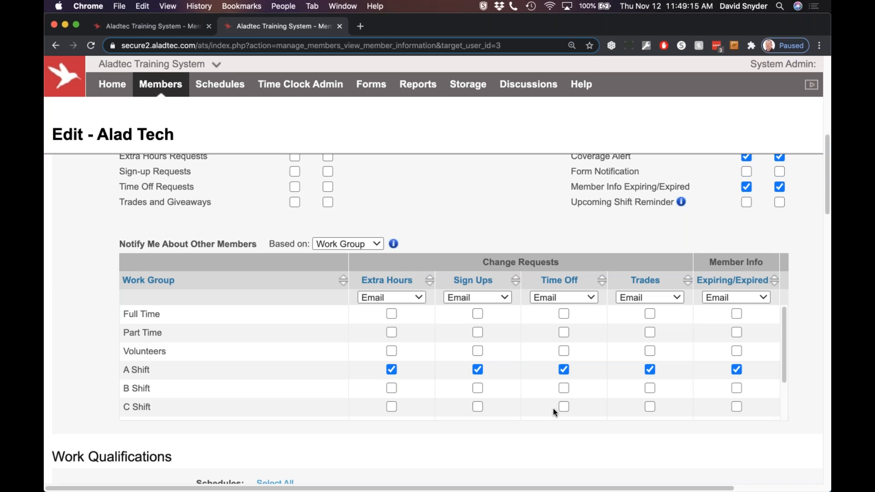
Set the Extra Hours notifications to Email & Text, disable Expiring/Expired for A Shift, and look through the remaining work groups.
click(398, 299)
click(415, 324)
click(735, 370)
scroll(314, 371, down, 3)
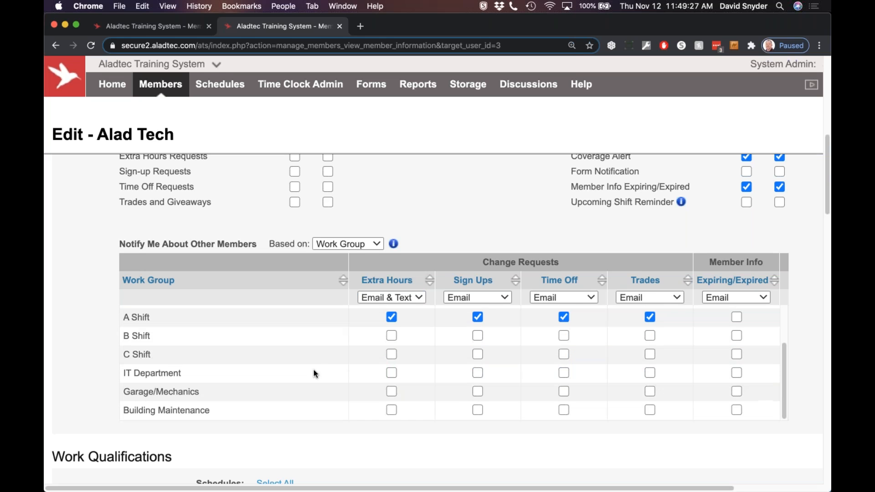
scroll(313, 370, up, 3)
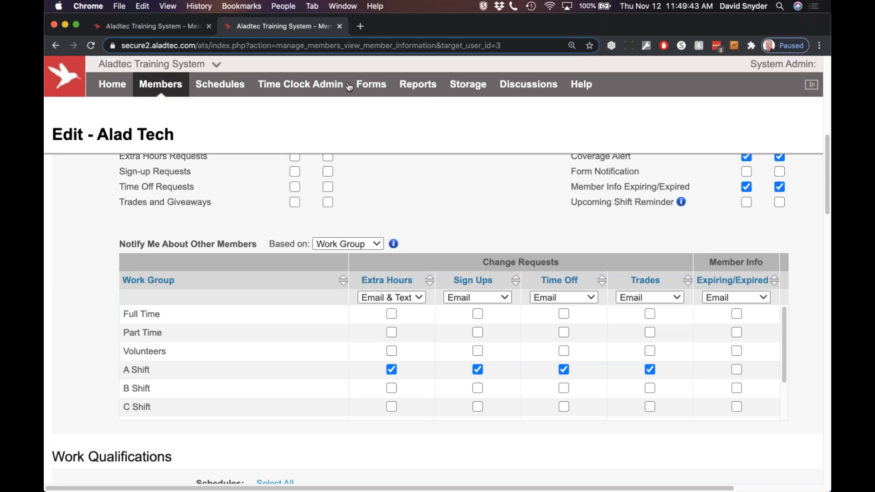
Leave the member record unsaved and open the Uniform / Gear Request form from the Uniforms category.
mouse_move(365, 83)
mouse_move(377, 130)
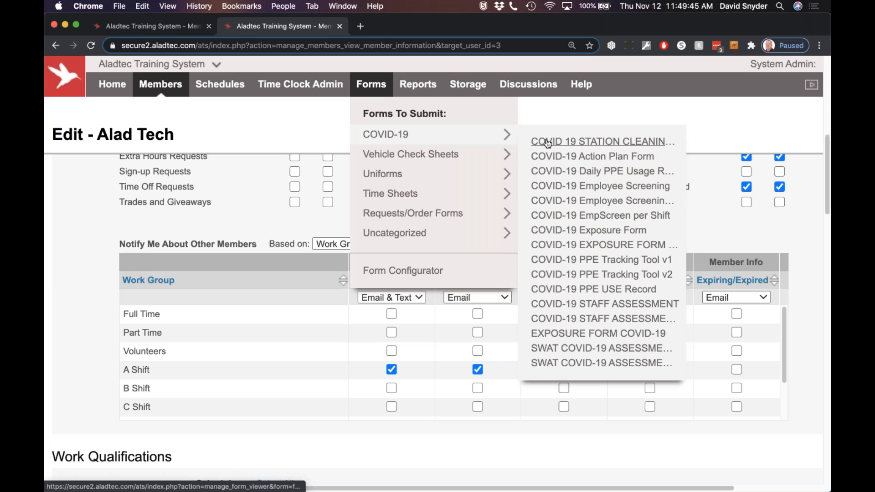
mouse_move(422, 174)
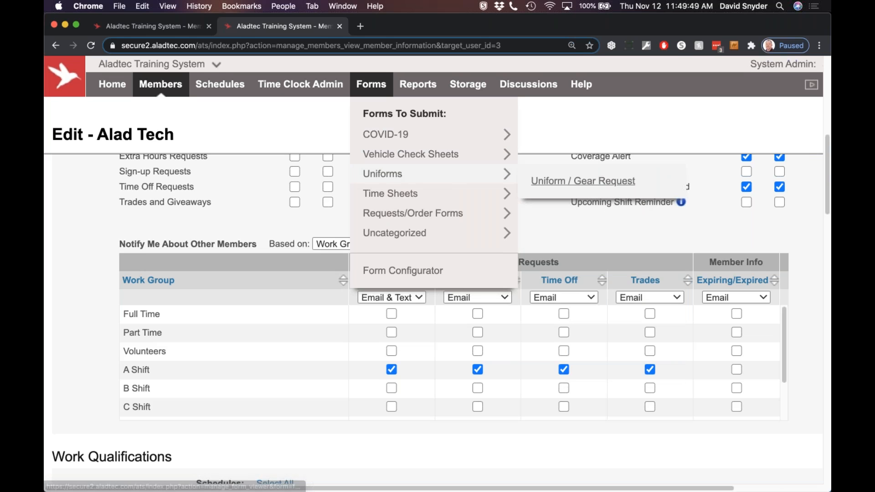
click(578, 181)
click(527, 178)
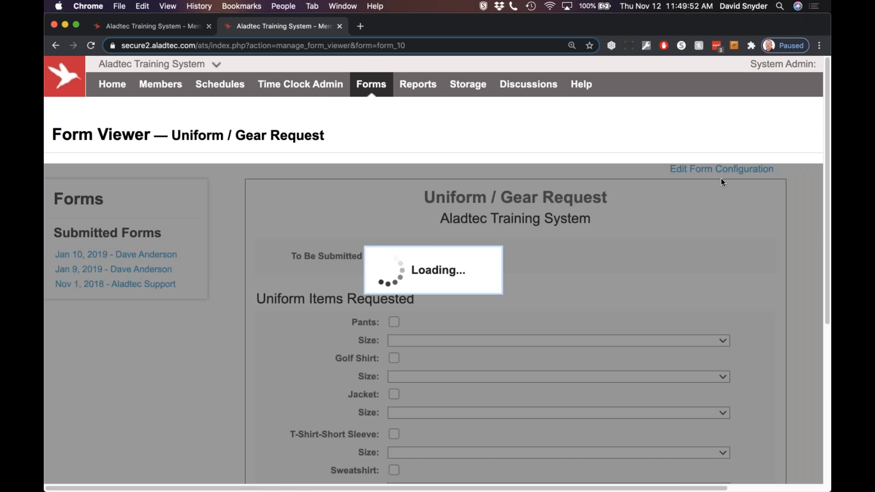
Open the Uniform / Gear Request form's configuration and display its form settings.
click(720, 179)
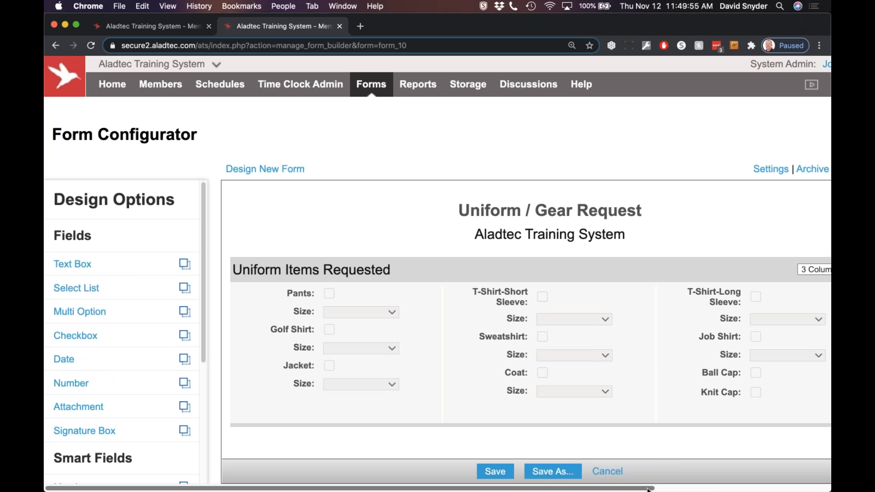
scroll(549, 162, right, 5)
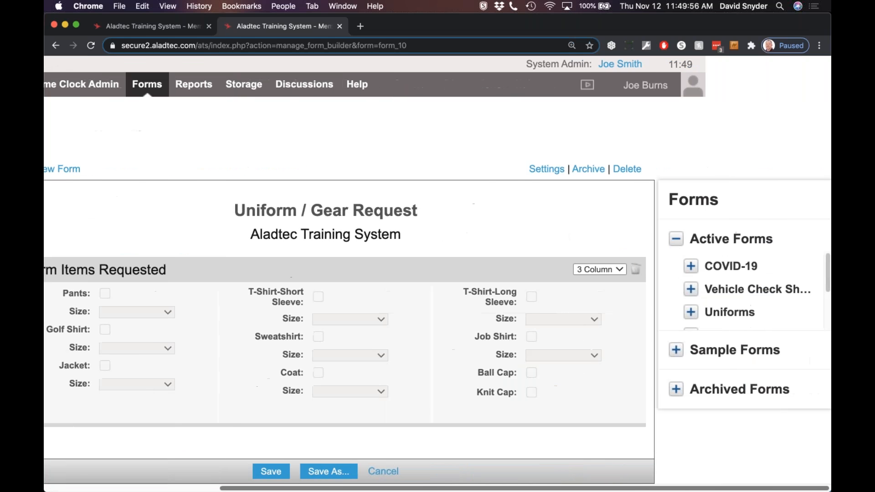
click(544, 171)
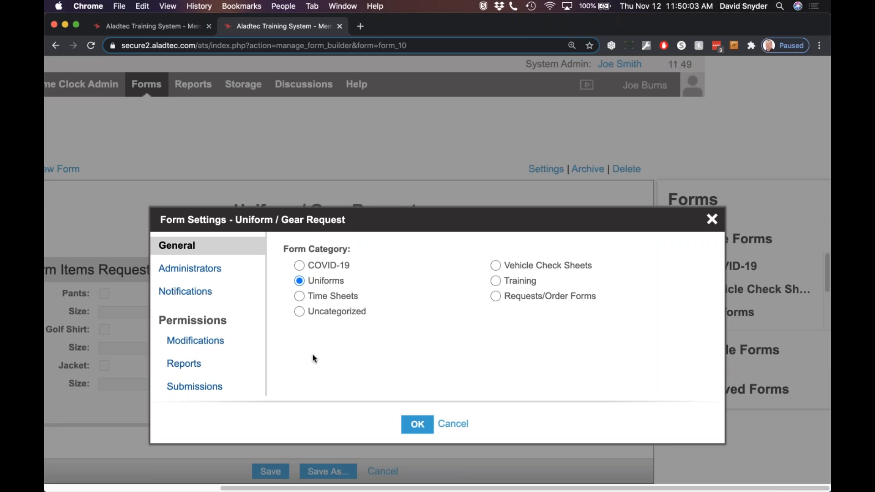
Review which access levels may submit the Uniform / Gear Request form, and base its submission permissions on Work Group(s).
click(228, 387)
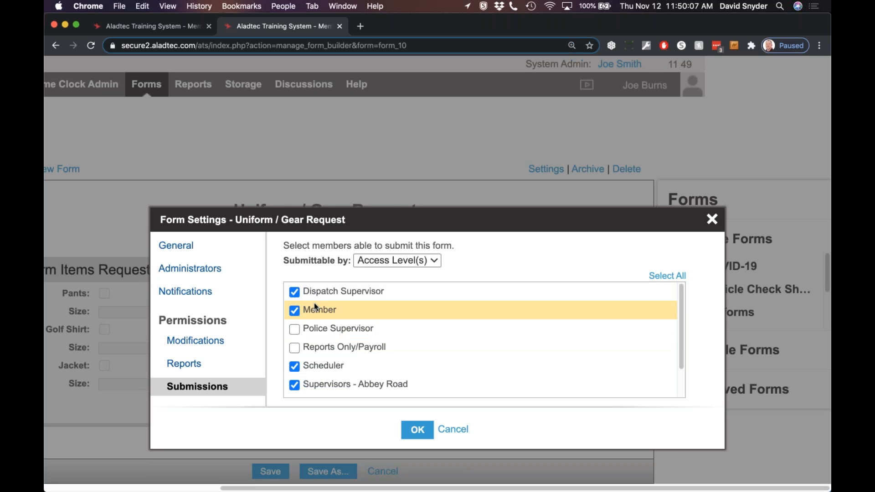
scroll(315, 318, down, 2)
scroll(315, 318, up, 2)
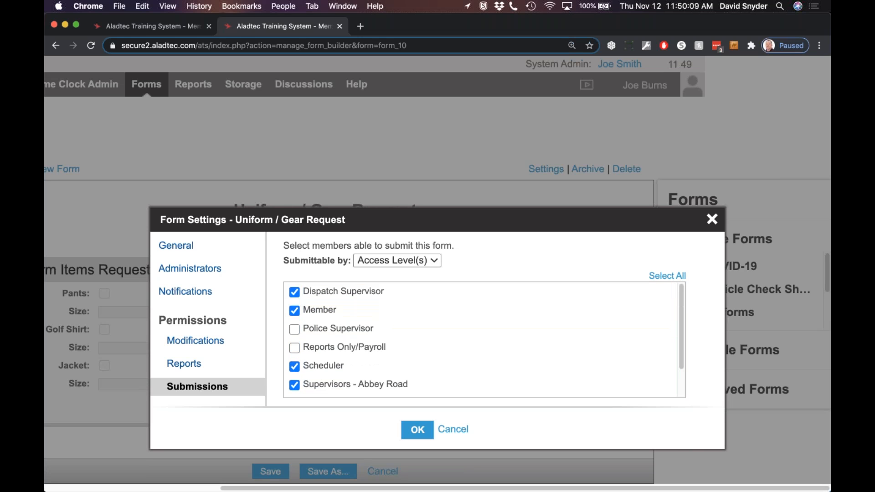
click(398, 258)
click(391, 231)
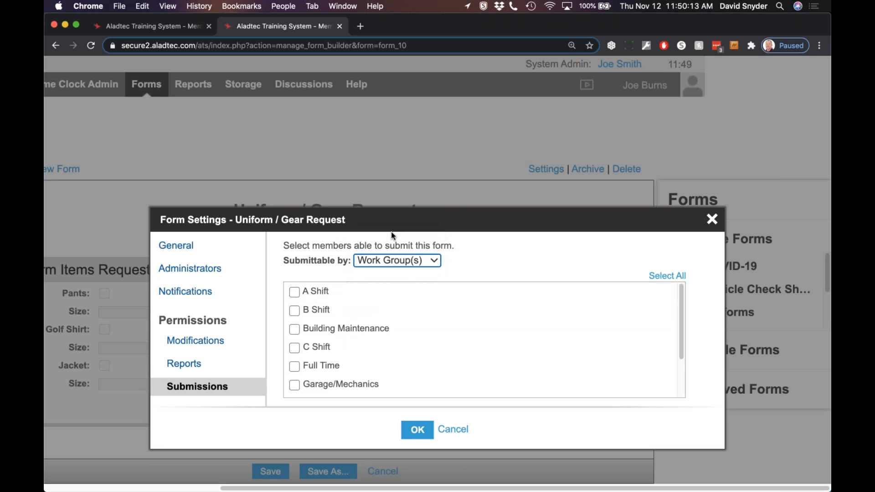
click(405, 258)
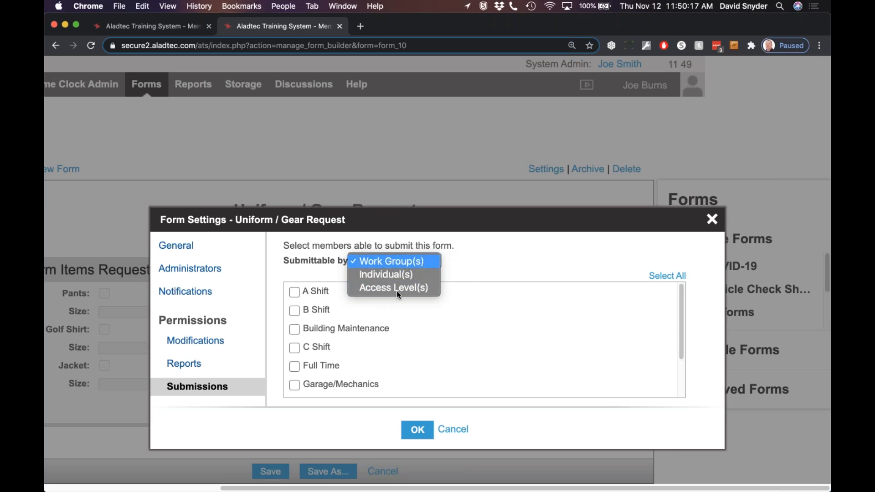
click(378, 324)
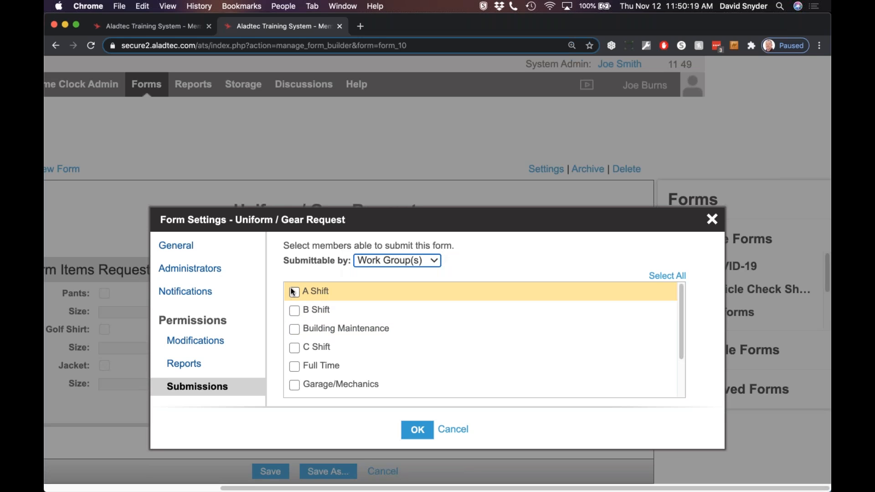
Try limiting form submissions to A Shift, switch the selection to Garage/Mechanics only, and close the form settings without saving.
click(293, 292)
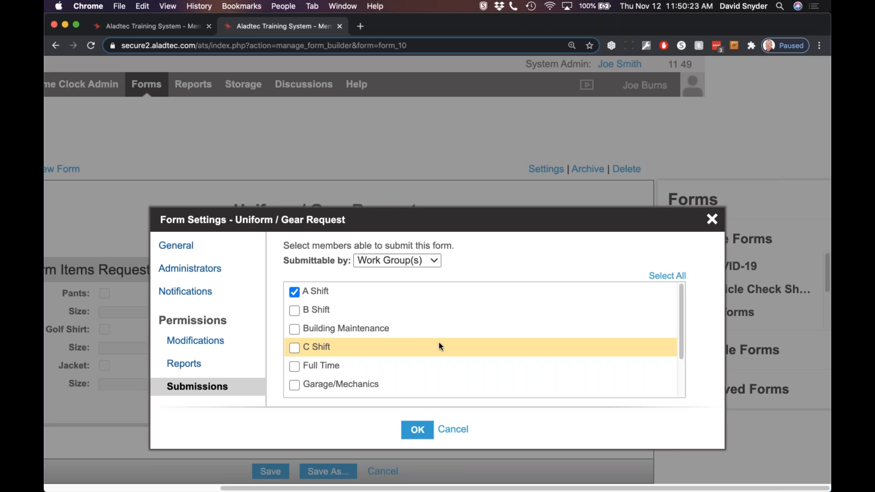
click(343, 384)
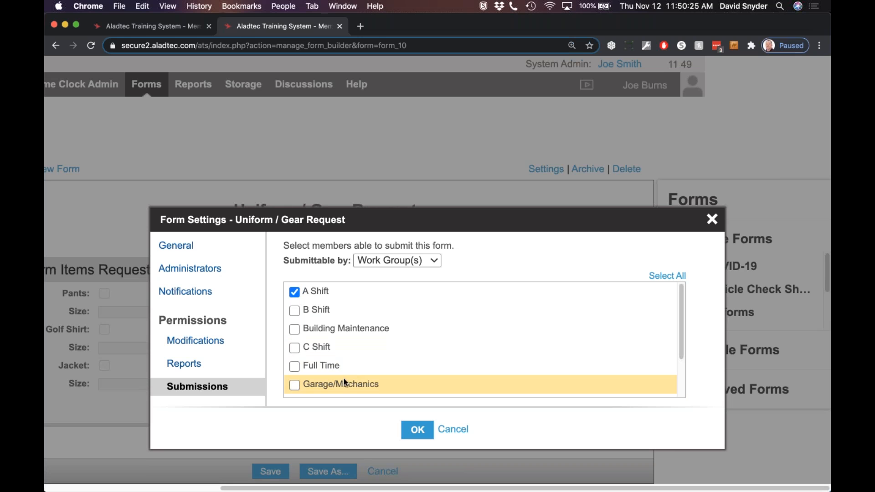
click(294, 294)
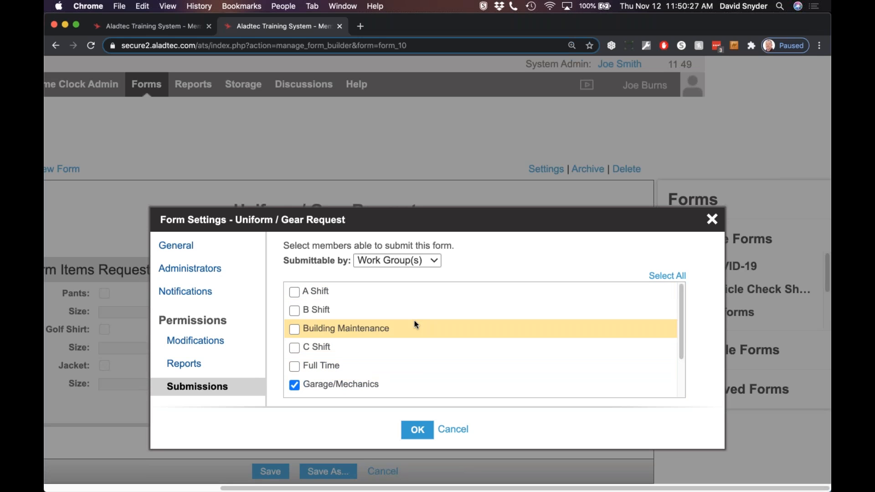
scroll(392, 346, down, 3)
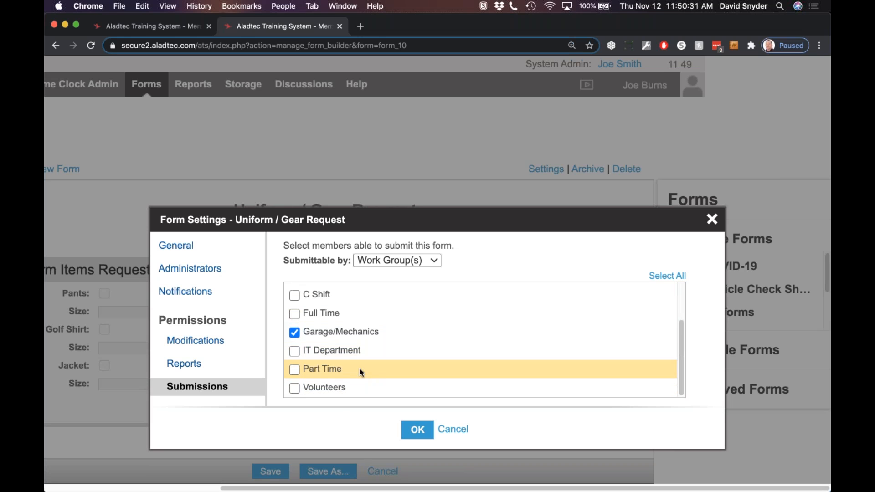
scroll(347, 358, up, 3)
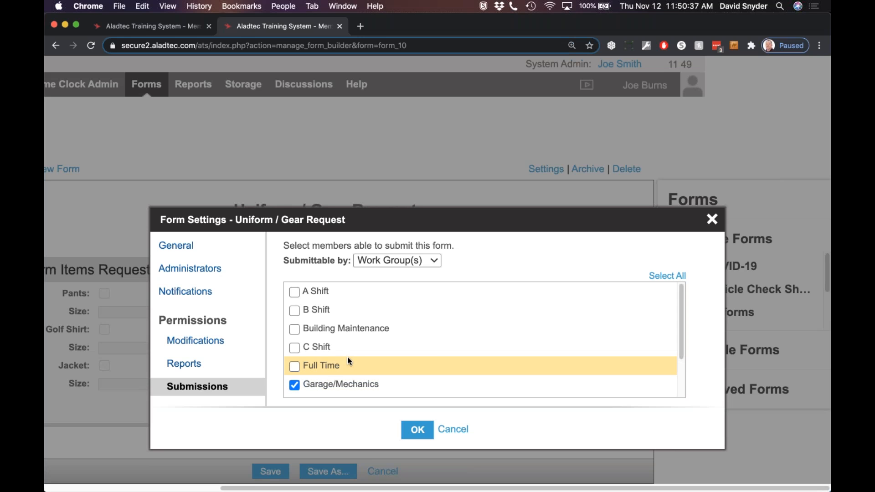
scroll(349, 339, down, 1)
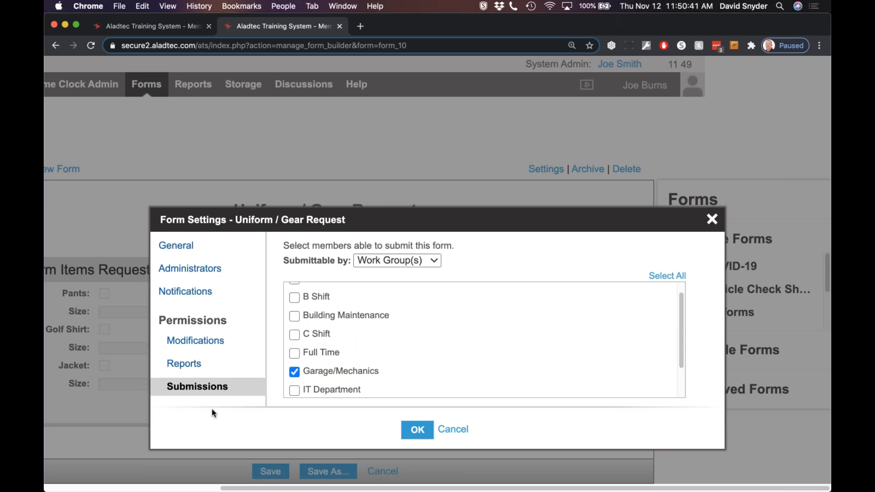
click(712, 220)
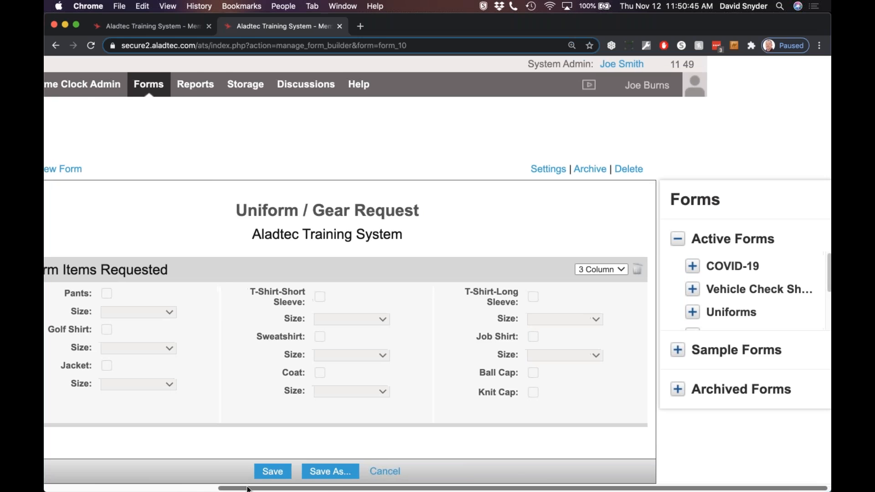
Leave the form builder for Required Messages and start creating a new message.
drag(376, 490, 201, 490)
mouse_move(110, 92)
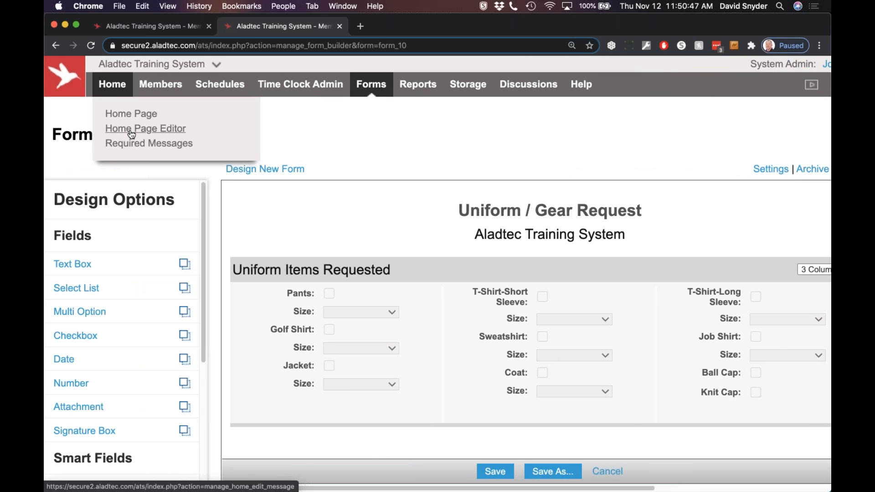
click(136, 144)
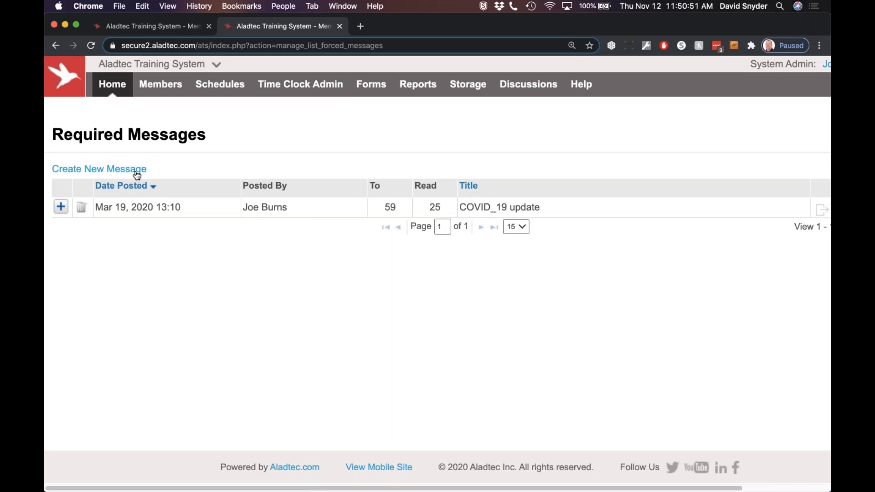
click(133, 171)
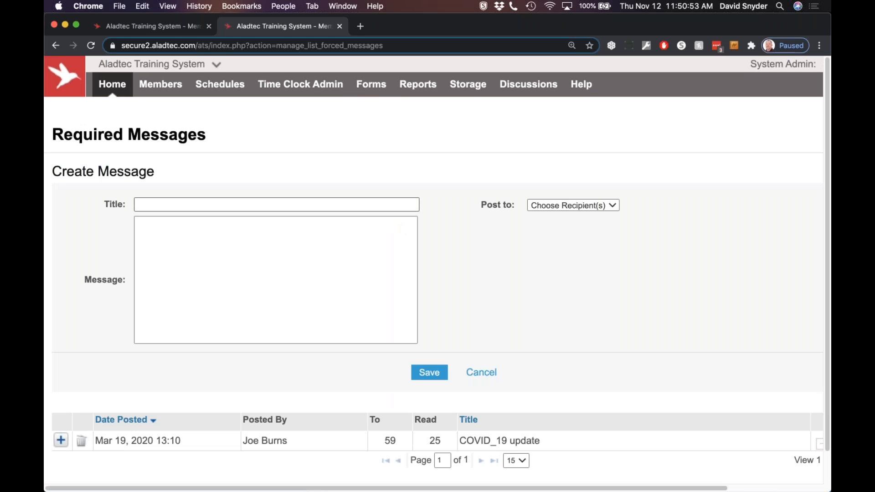
Post the new required message to Work Group(s) and select B Shift as the recipient.
click(589, 206)
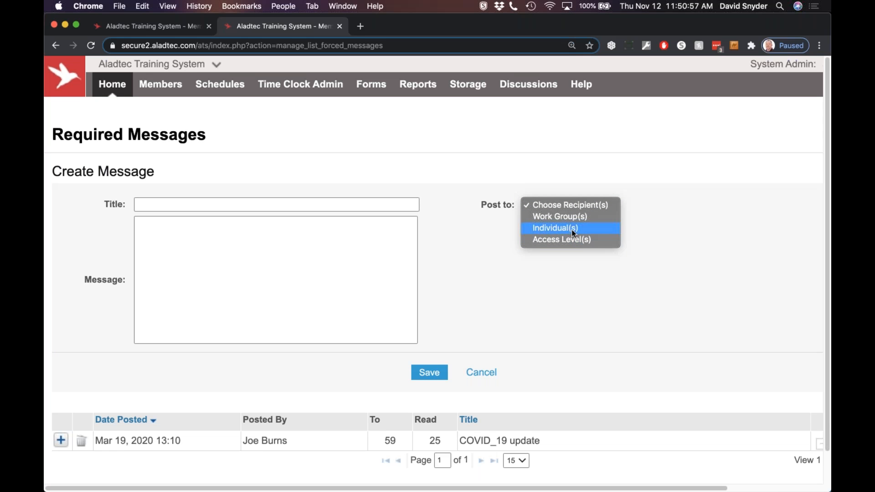
click(578, 216)
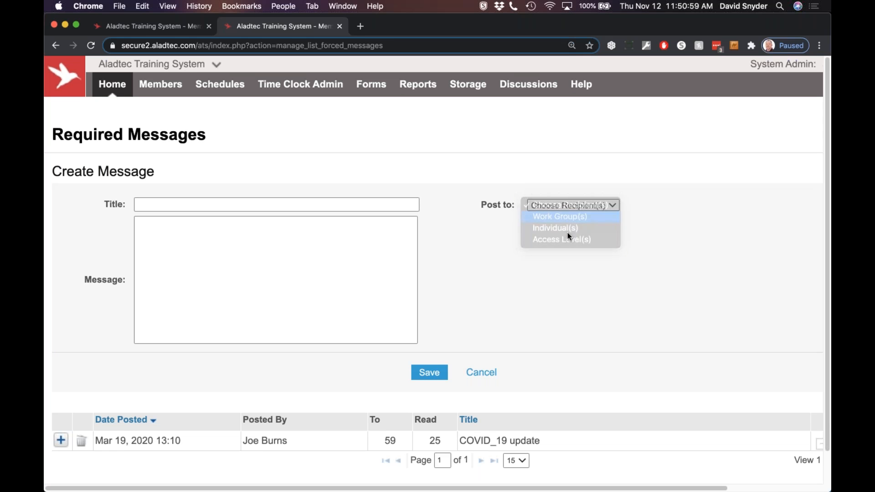
click(538, 257)
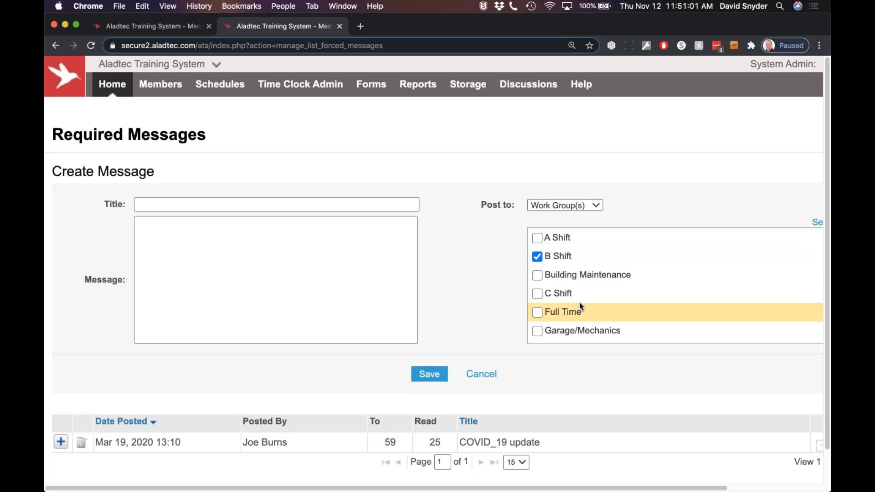
Change the required message's recipients to Access Level(s) and select Dispatch Supervisor.
click(573, 206)
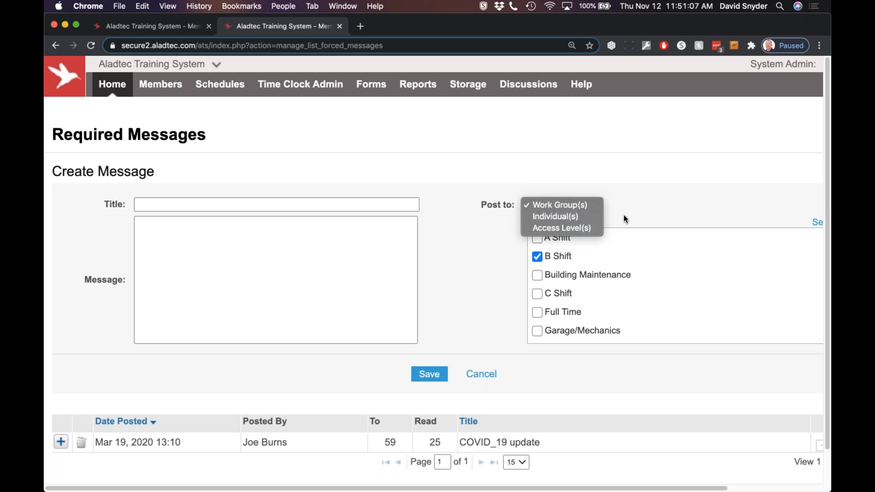
click(589, 226)
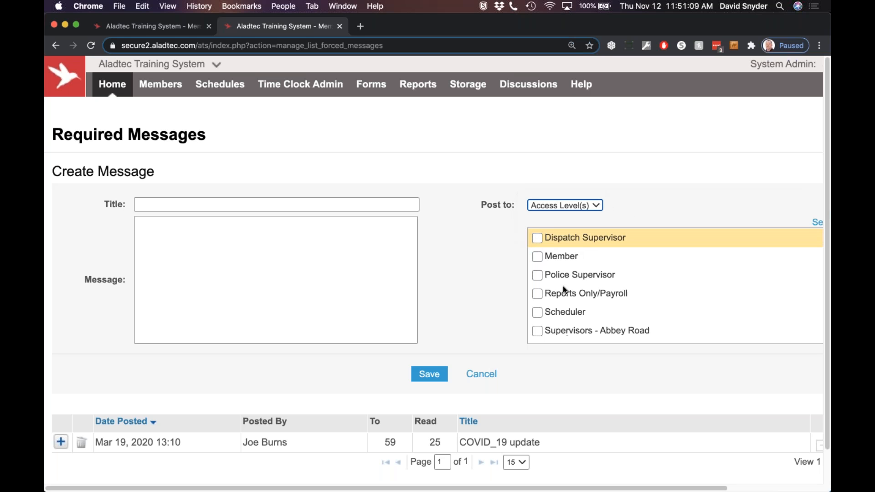
click(536, 238)
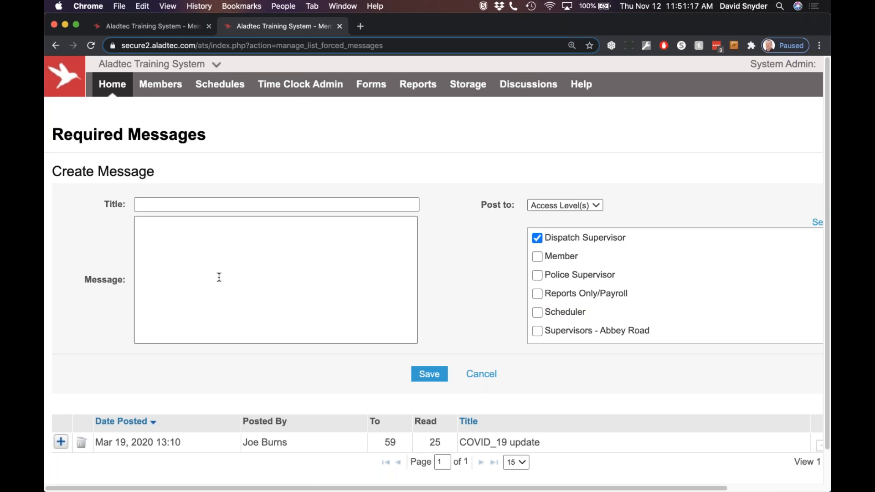
Return to the Work Groups setup page and reorder the list so Full Time sits below Part Time.
mouse_move(161, 82)
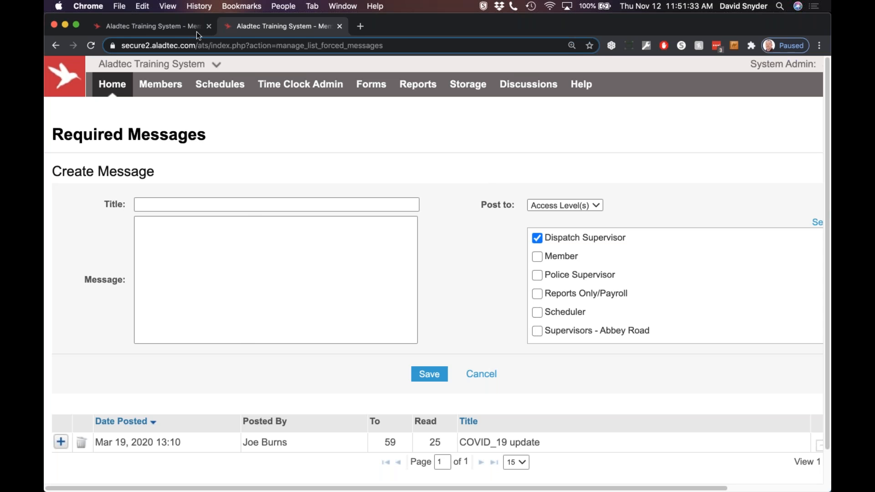
click(163, 25)
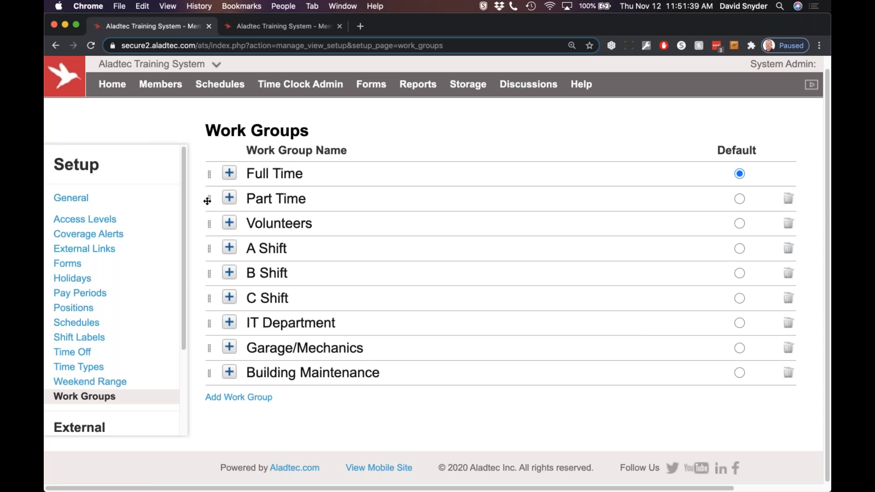
drag(207, 174, 207, 184)
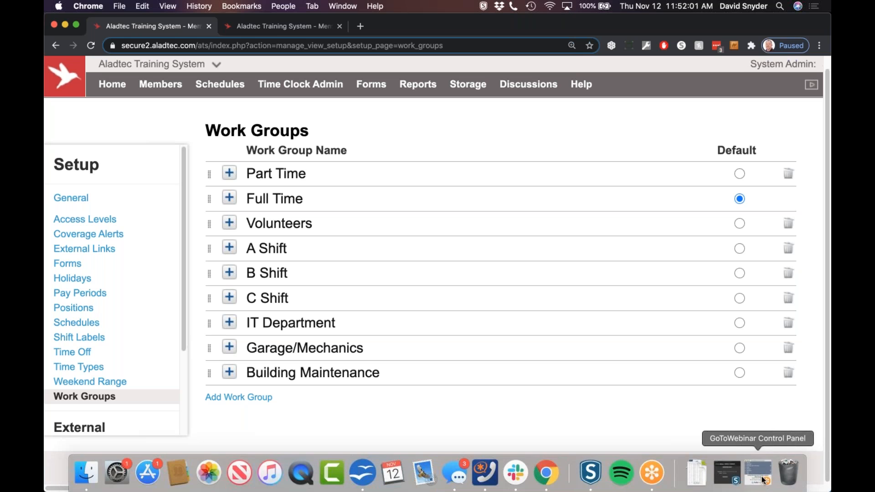
click(765, 480)
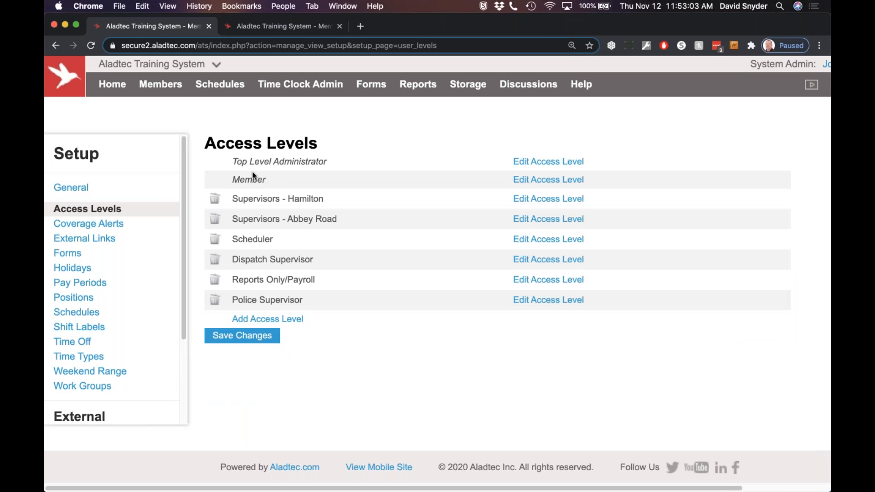
Expand the Top Level Administrator access level to examine its settings.
drag(323, 165, 220, 166)
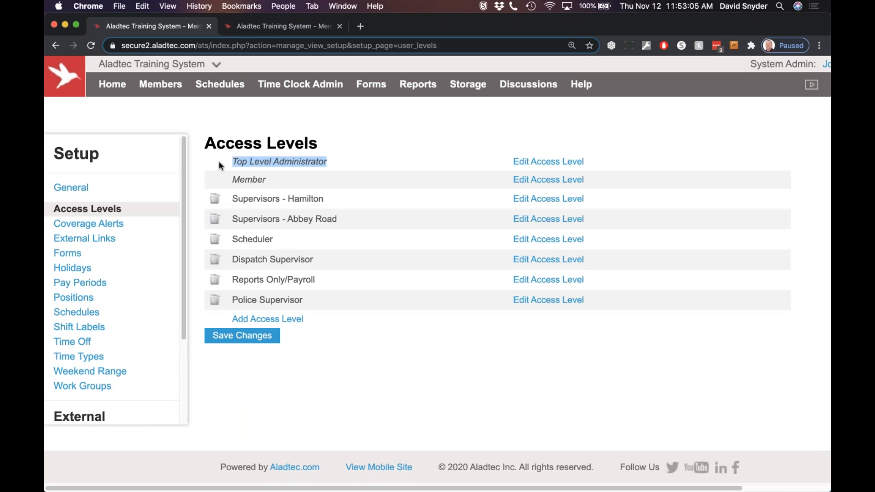
click(558, 163)
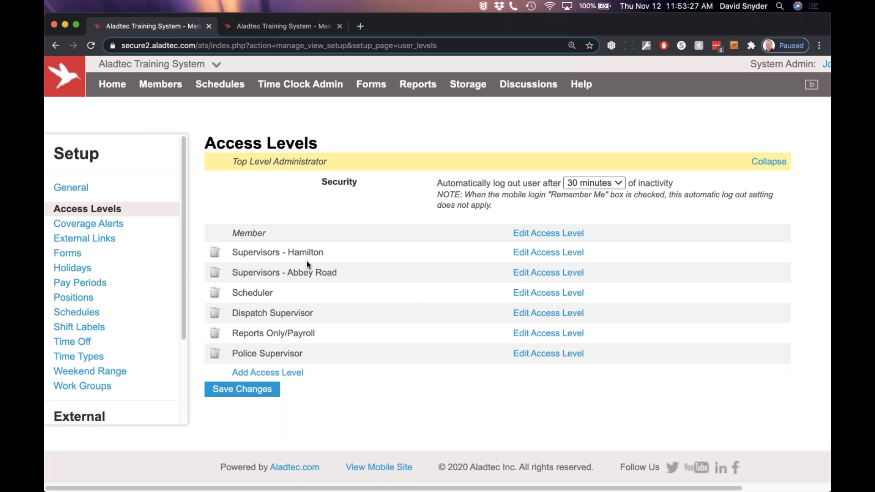
Open the Supervisors - Hamilton access level and grant it System Setup editing authority.
click(536, 252)
scroll(447, 278, down, 15)
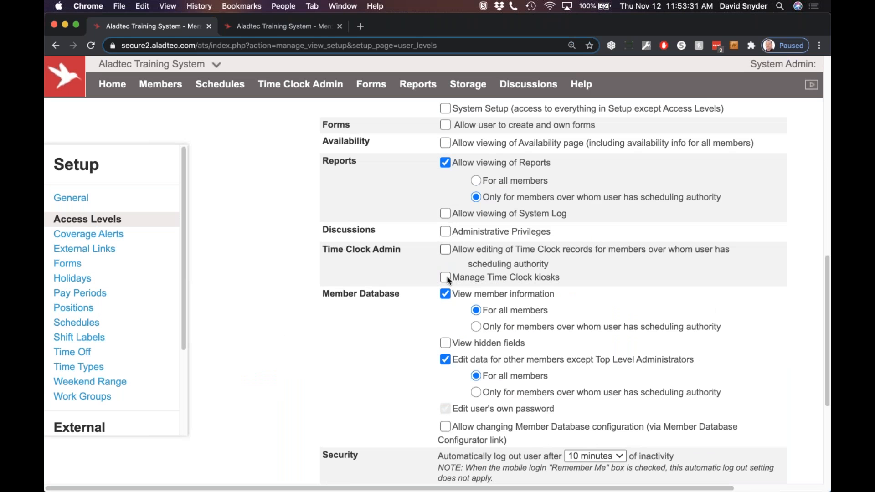
scroll(443, 327, up, 3)
click(445, 175)
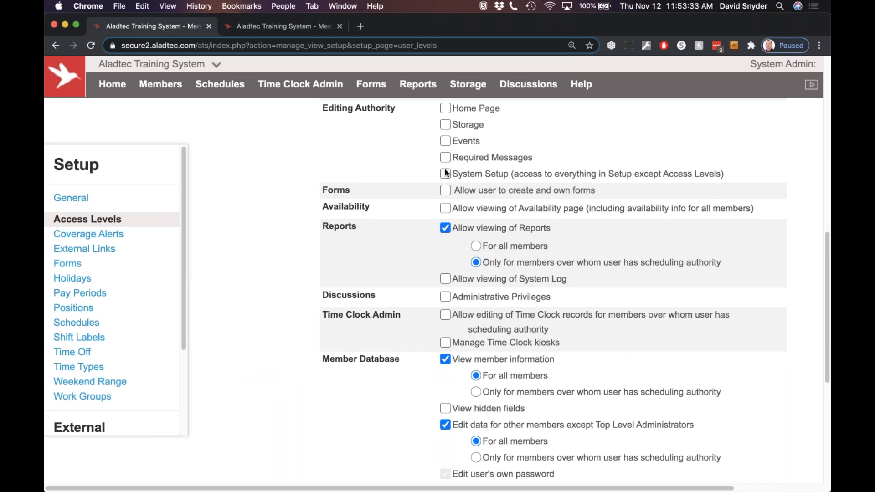
scroll(467, 356, up, 10)
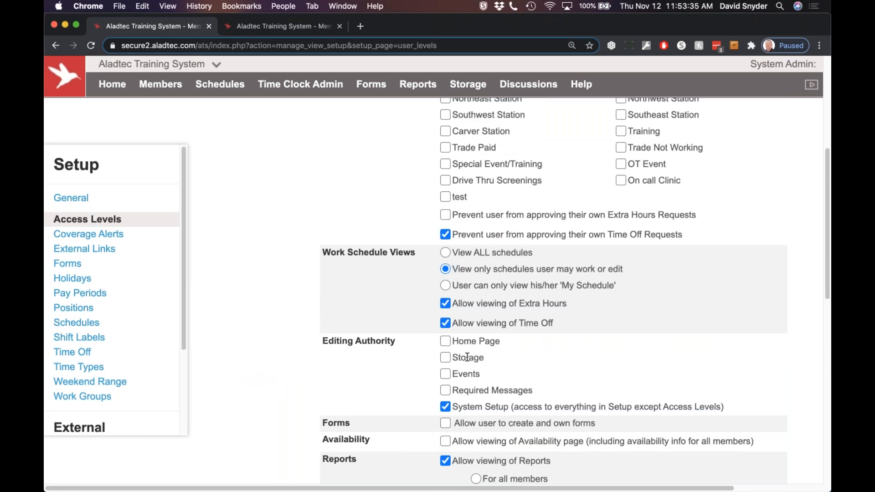
drag(452, 406, 723, 407)
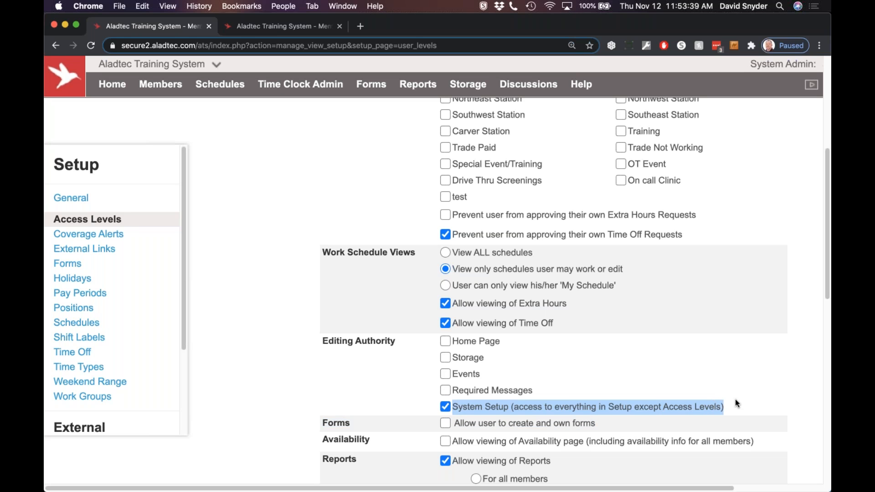
Prevent Supervisors - Hamilton users from approving their own Extra Hours Requests and collapse the access level.
scroll(447, 286, up, 3)
click(446, 281)
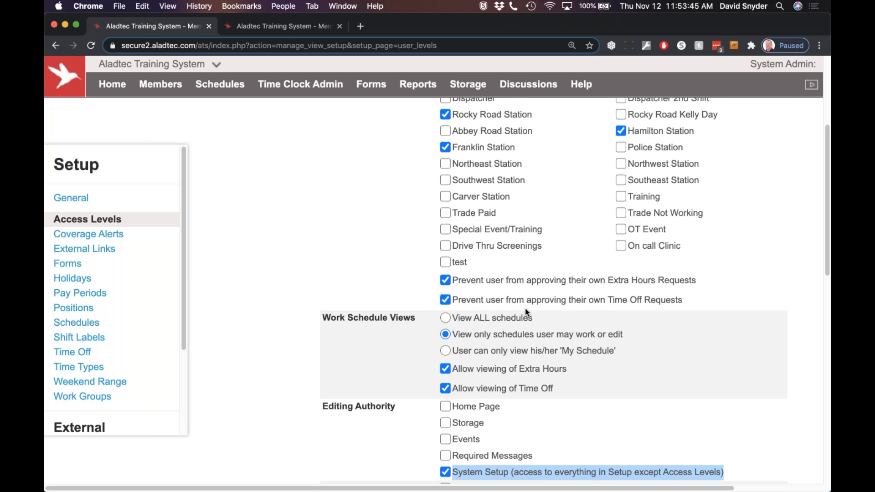
scroll(520, 296, up, 6)
click(776, 165)
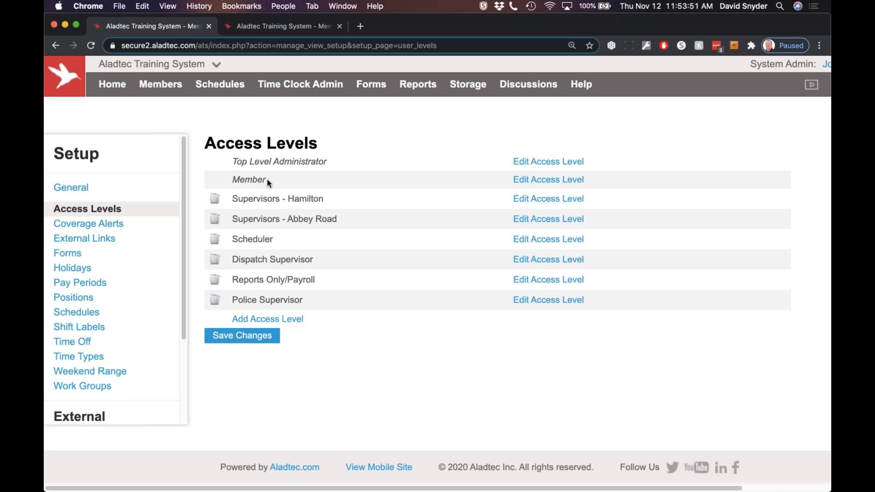
Open the Police Supervisor access level and examine the View member information permission in its Member Database section.
mouse_move(161, 89)
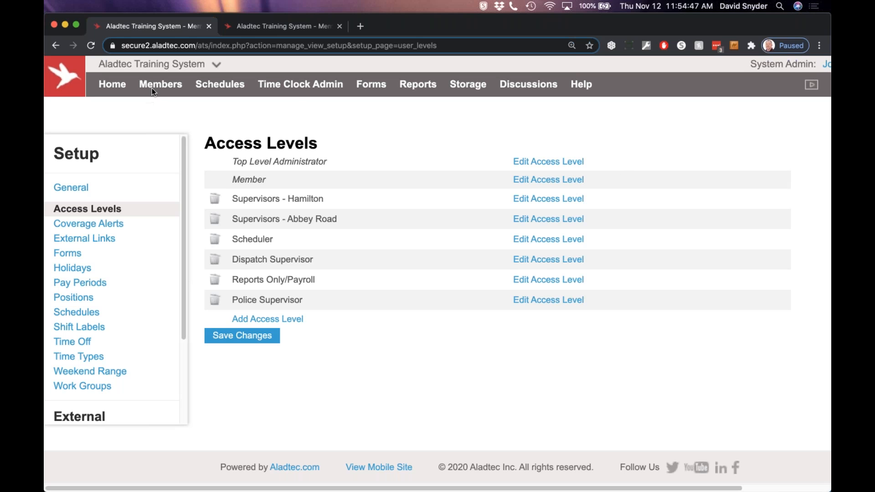
click(154, 91)
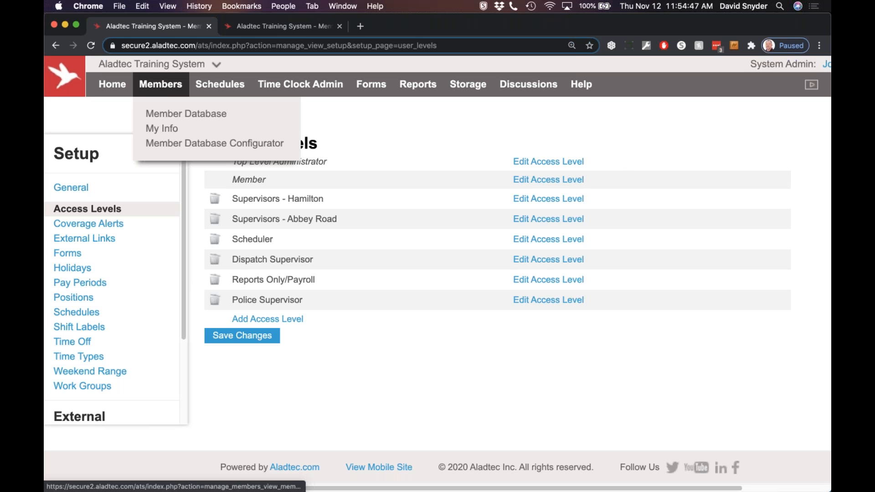
click(564, 305)
scroll(437, 237, down, 10)
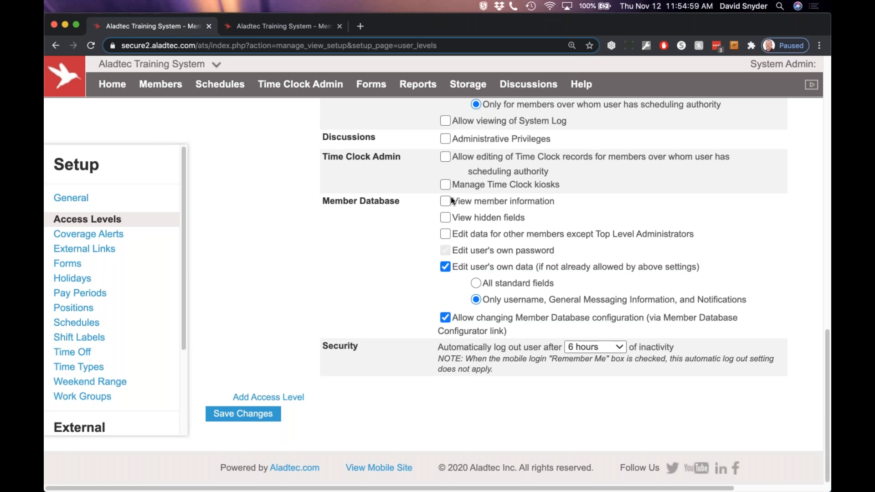
drag(552, 201, 454, 200)
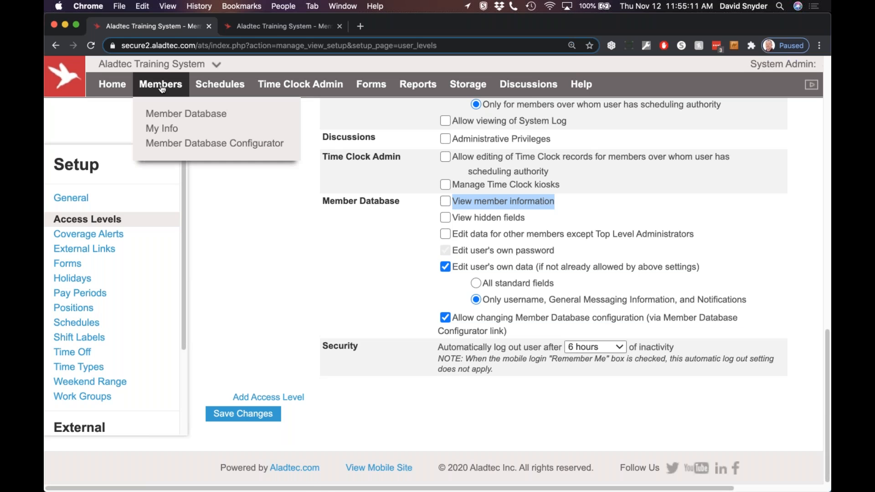
Switch to the second browser tab, open the Member Database and view the first listed member's record.
click(256, 25)
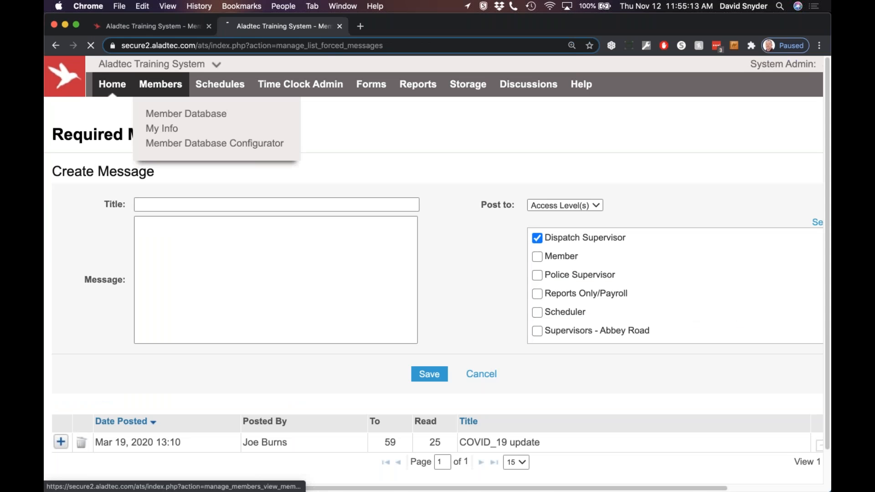
click(185, 113)
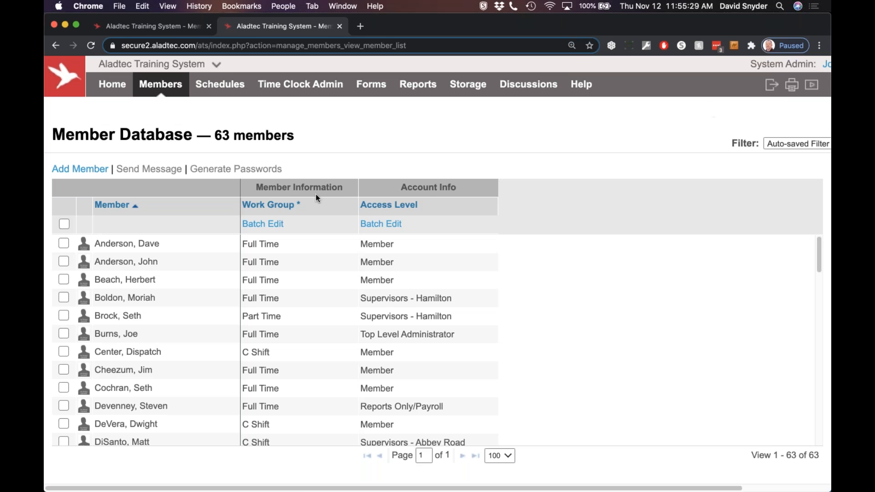
click(119, 248)
click(127, 263)
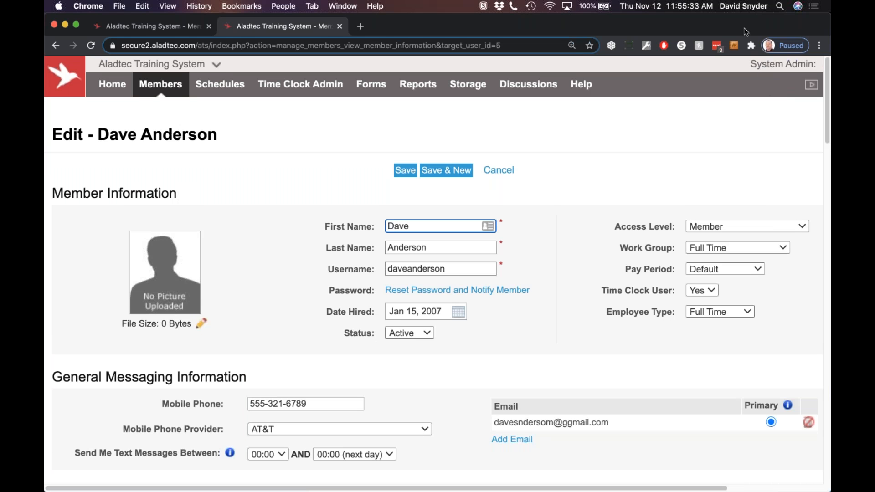
Switch to the viewed member's account to examine the member-level navigation, and go to the Home page.
drag(688, 489, 782, 489)
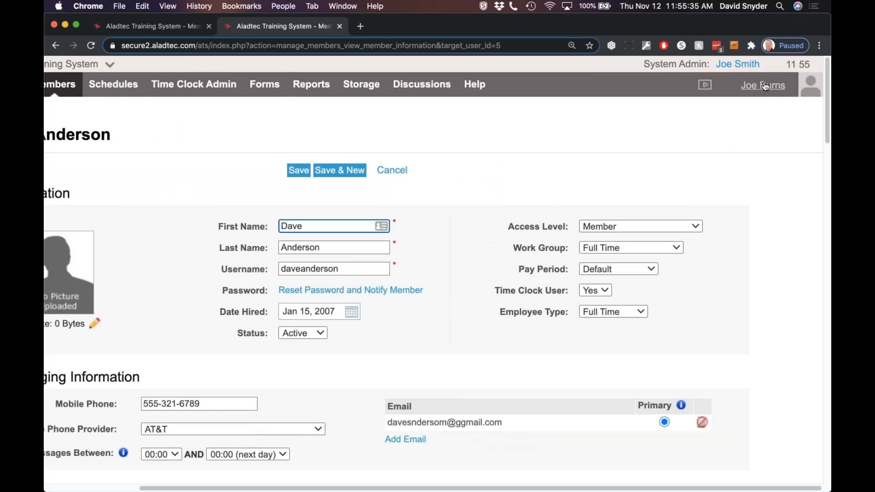
click(763, 85)
click(690, 206)
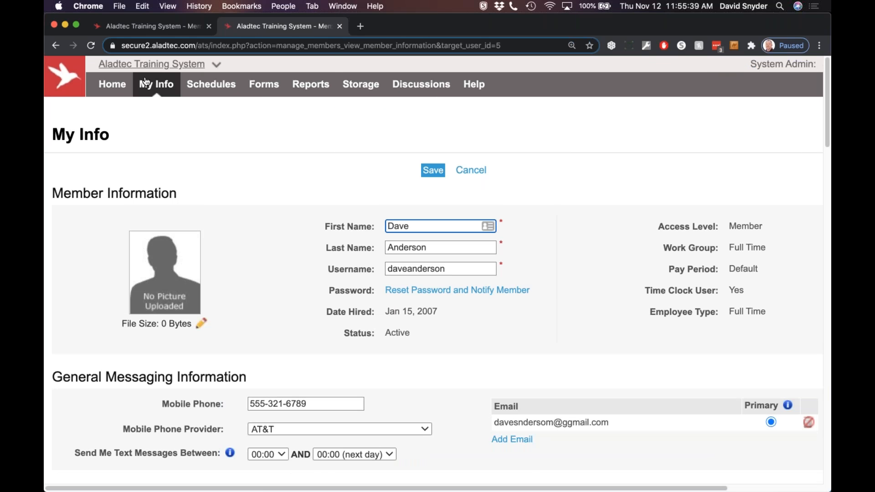
click(130, 104)
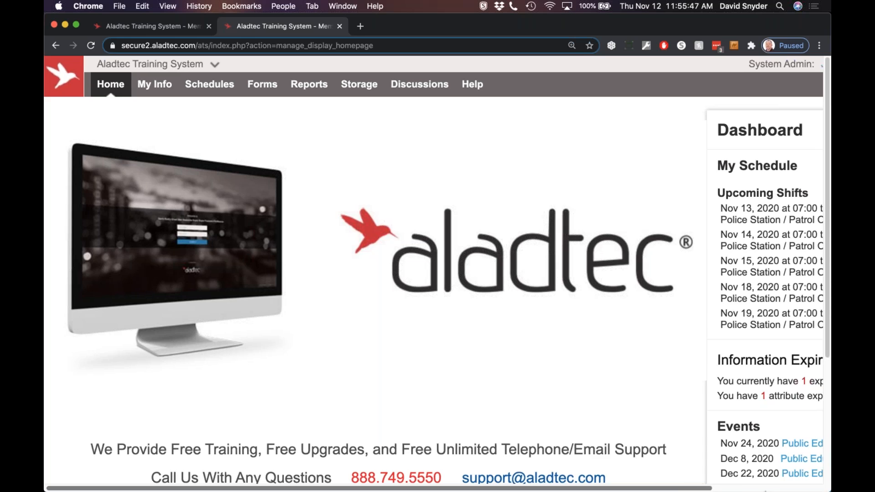
scroll(668, 487, right, 5)
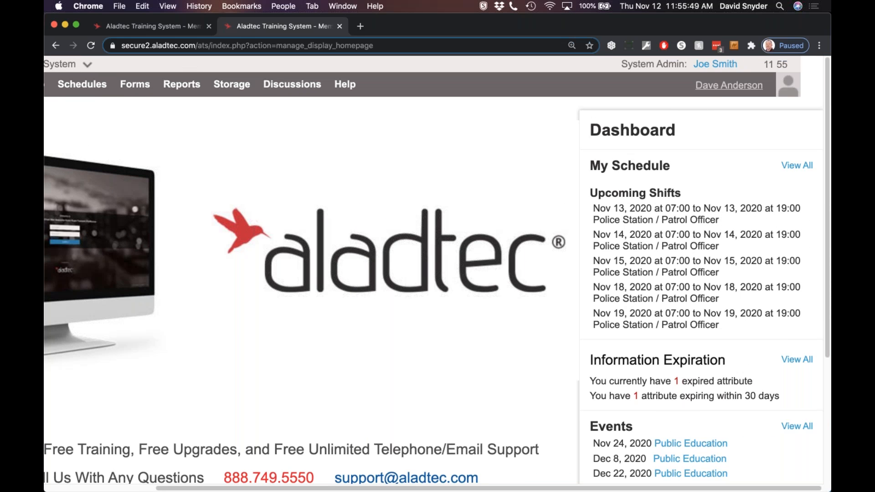
click(723, 85)
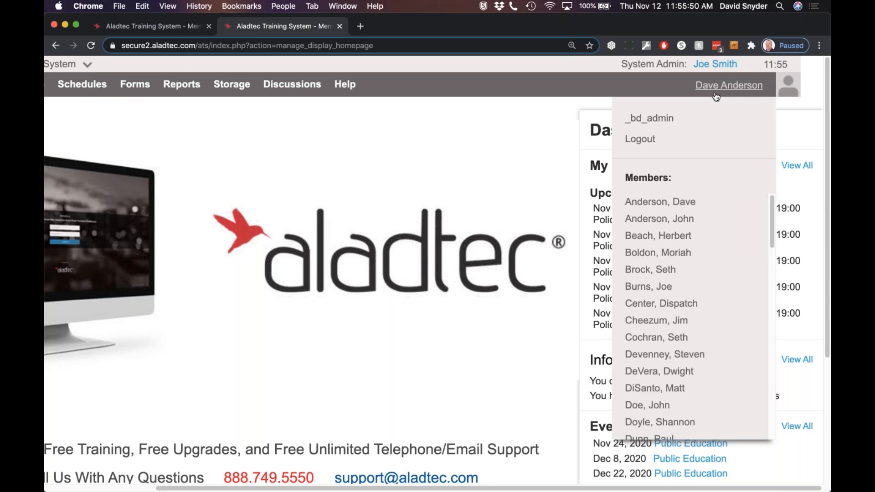
click(645, 287)
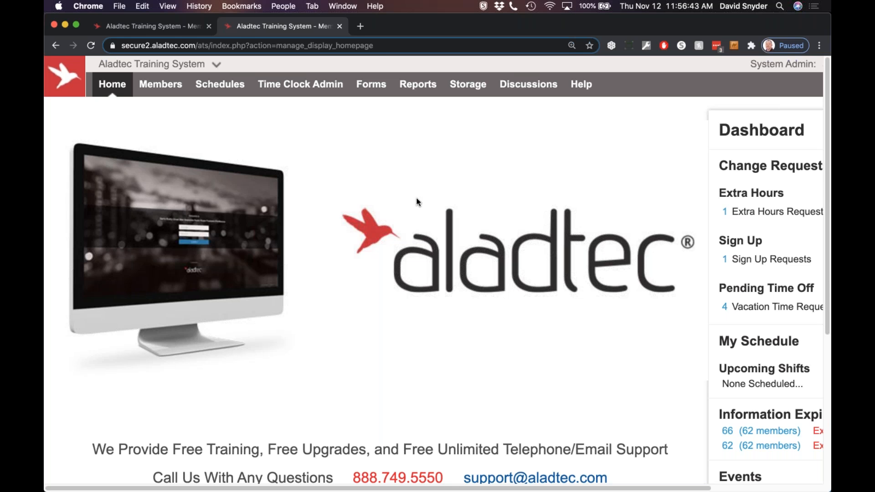
Switch to the full-screen slide presentation and display slide 5, Join Us Next Time.
key(ctrl+Left)
key(ctrl+Right)
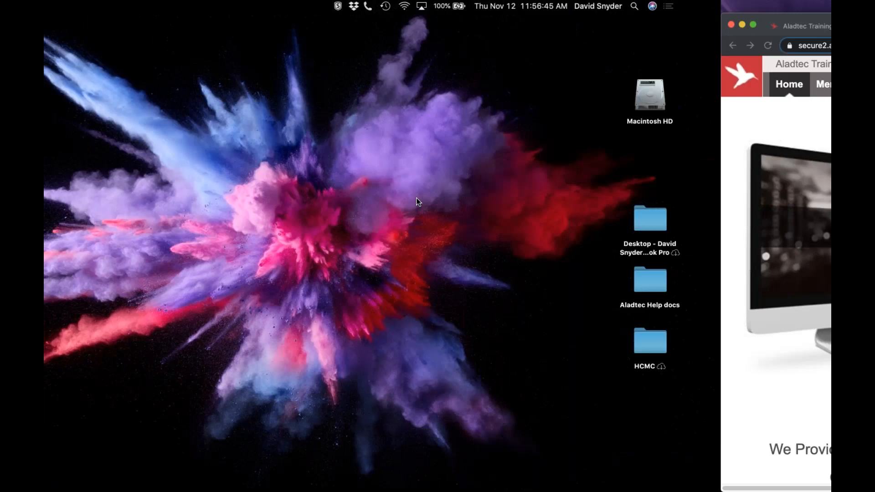
key(ctrl+Right)
click(194, 417)
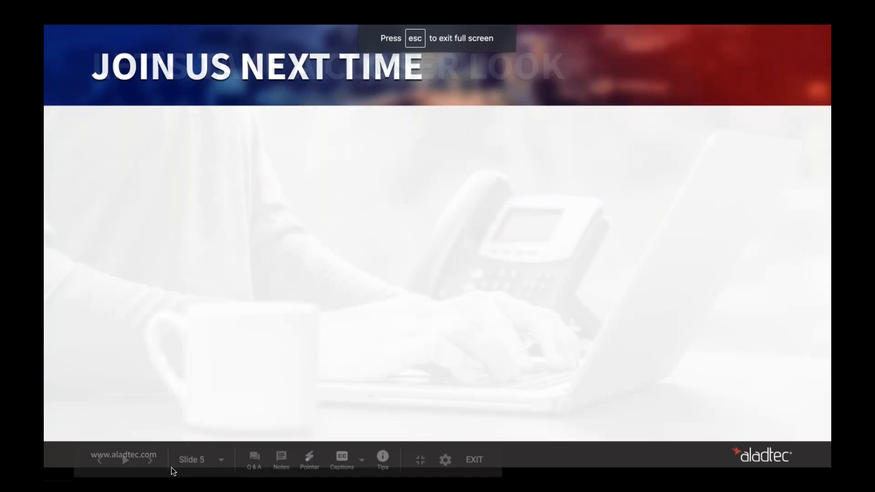
click(151, 461)
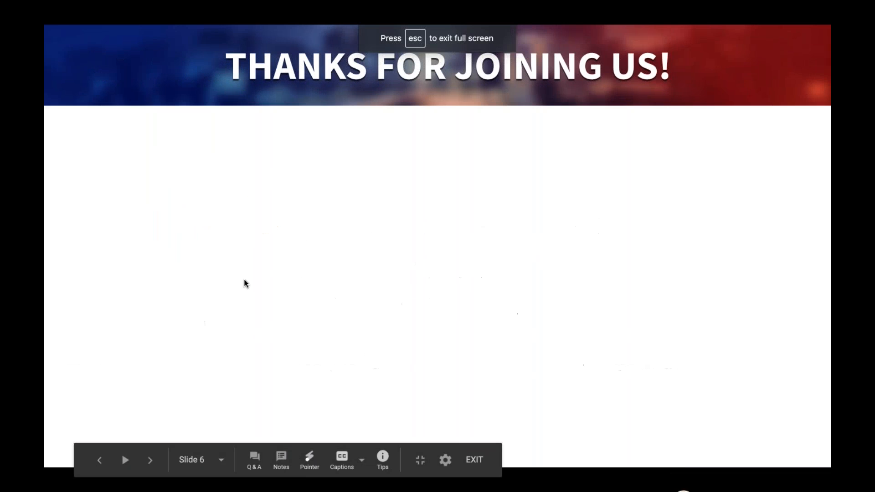
click(101, 461)
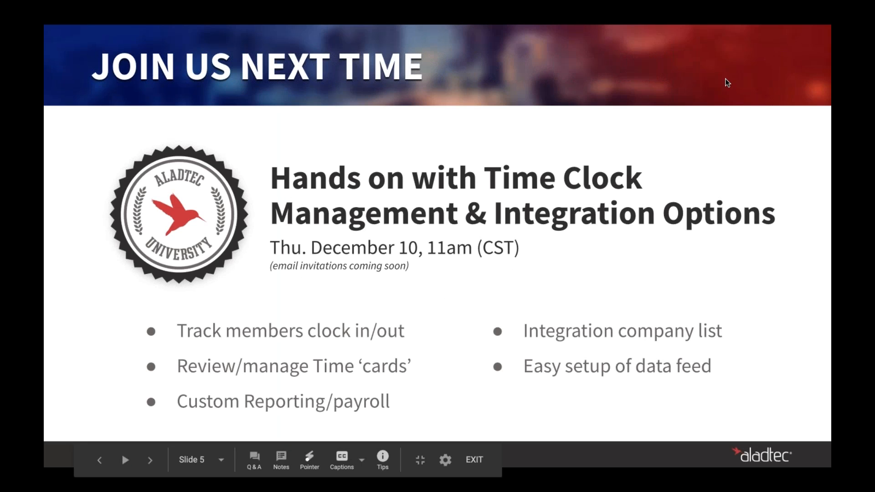